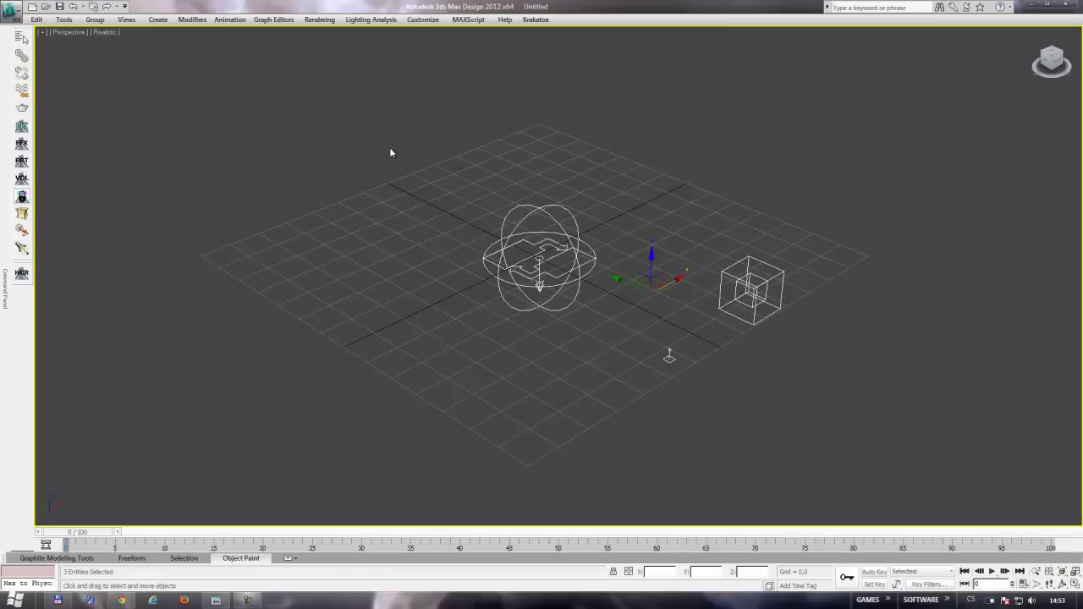
- Clear the selection of the three objects in the particle scene
{"action": "key", "text": "Delete"}
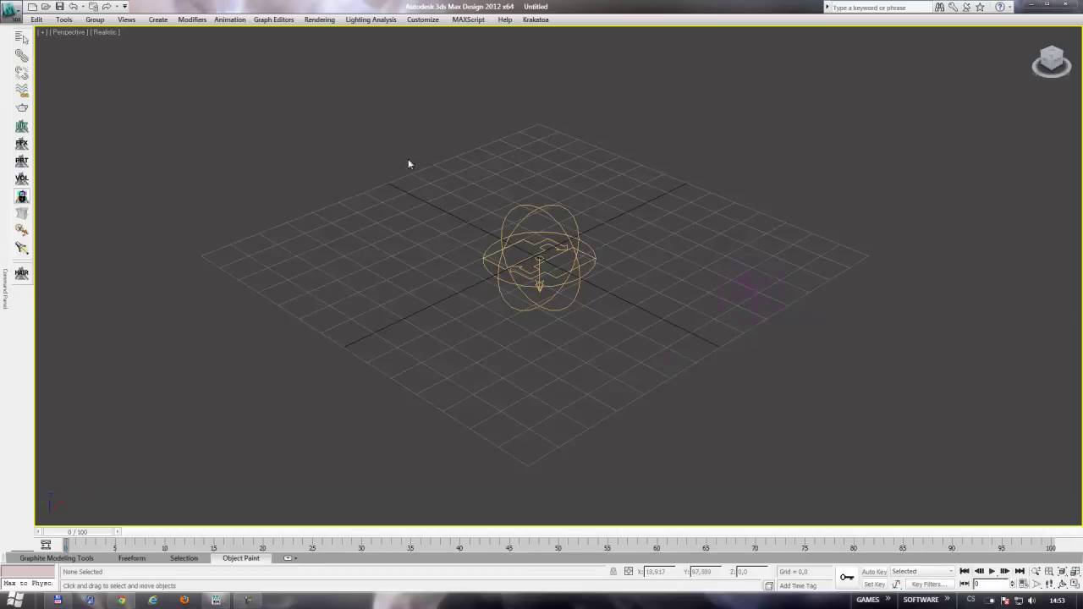
{"action": "left_click_drag", "start_coordinate": [800, 424], "coordinate": [800, 423]}
{"action": "left_click", "coordinate": [800, 424]}
- Examine several sample materials in the Compact Material Editor, including 04 - Default and Wall Paint, and close it
{"action": "left_click", "coordinate": [319, 19]}
{"action": "mouse_move", "coordinate": [444, 179]}
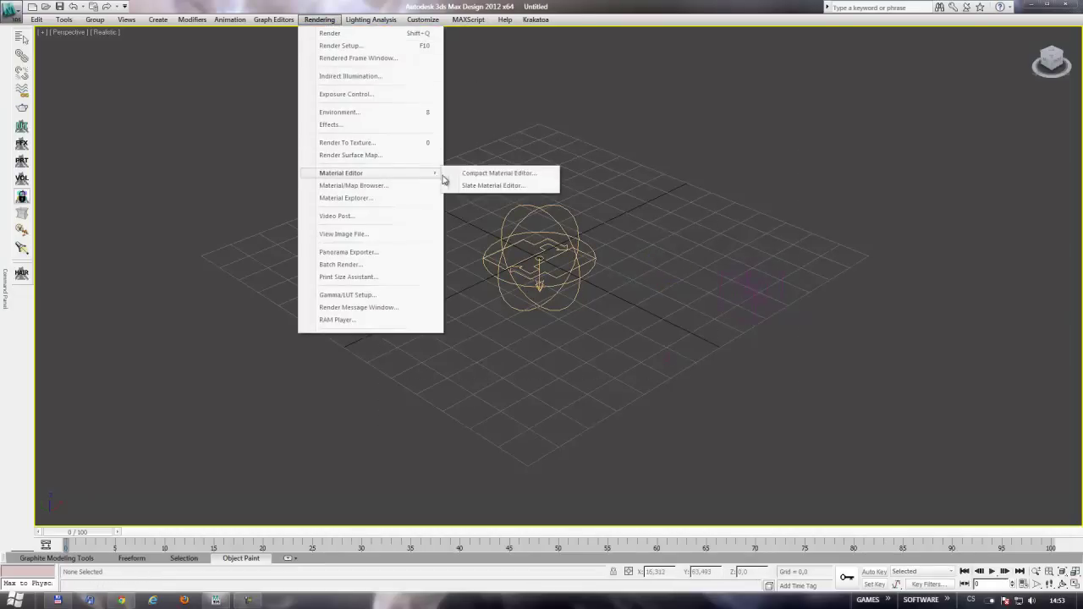
{"action": "left_click", "coordinate": [486, 173]}
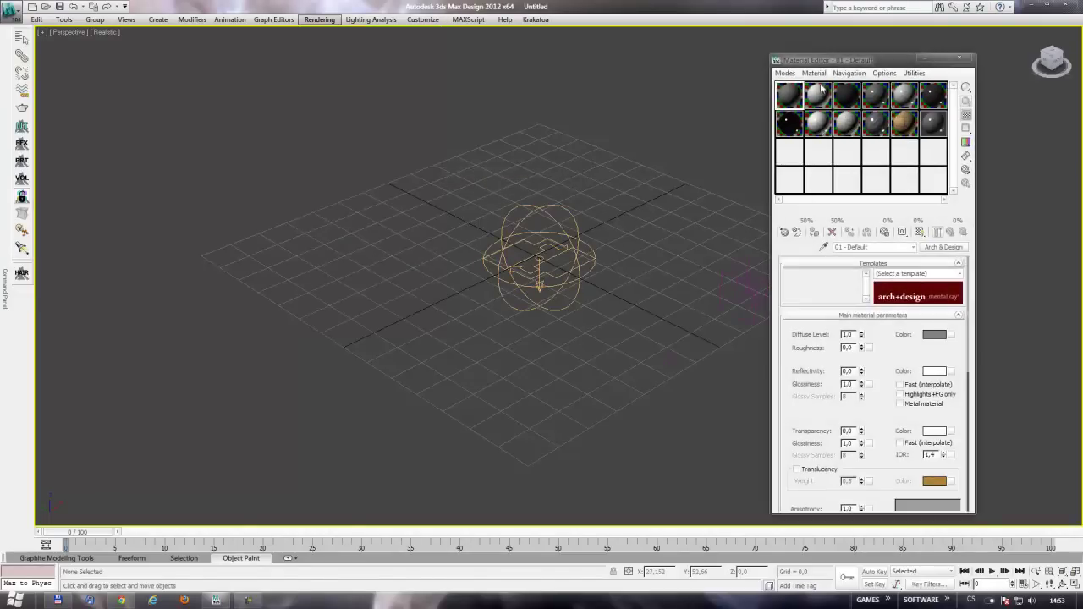
{"action": "left_click", "coordinate": [821, 90]}
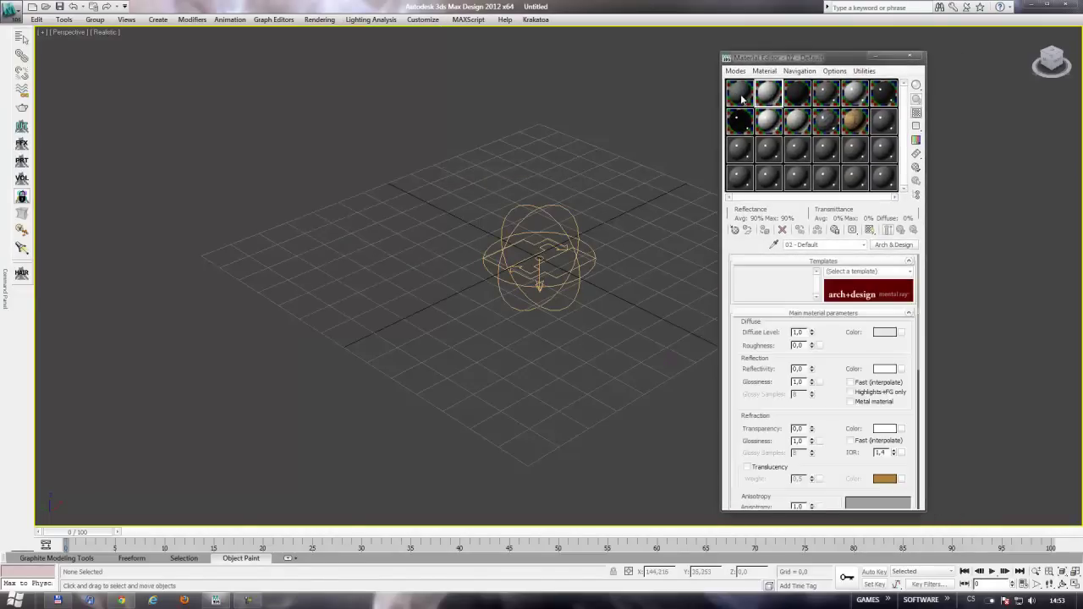
{"action": "left_click", "coordinate": [742, 99]}
{"action": "left_click", "coordinate": [826, 93]}
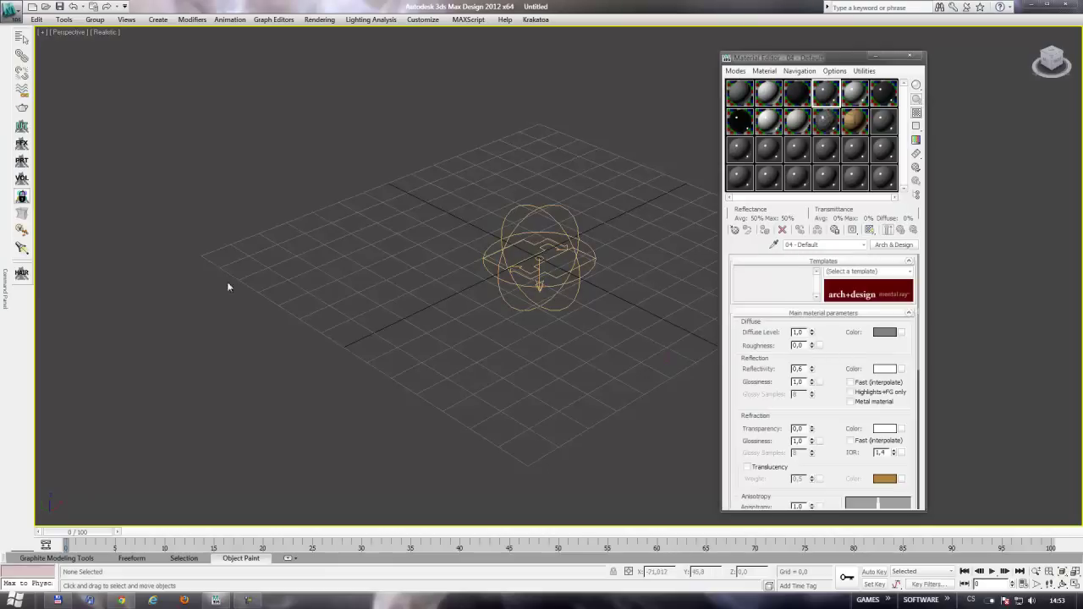
{"action": "left_click", "coordinate": [800, 124]}
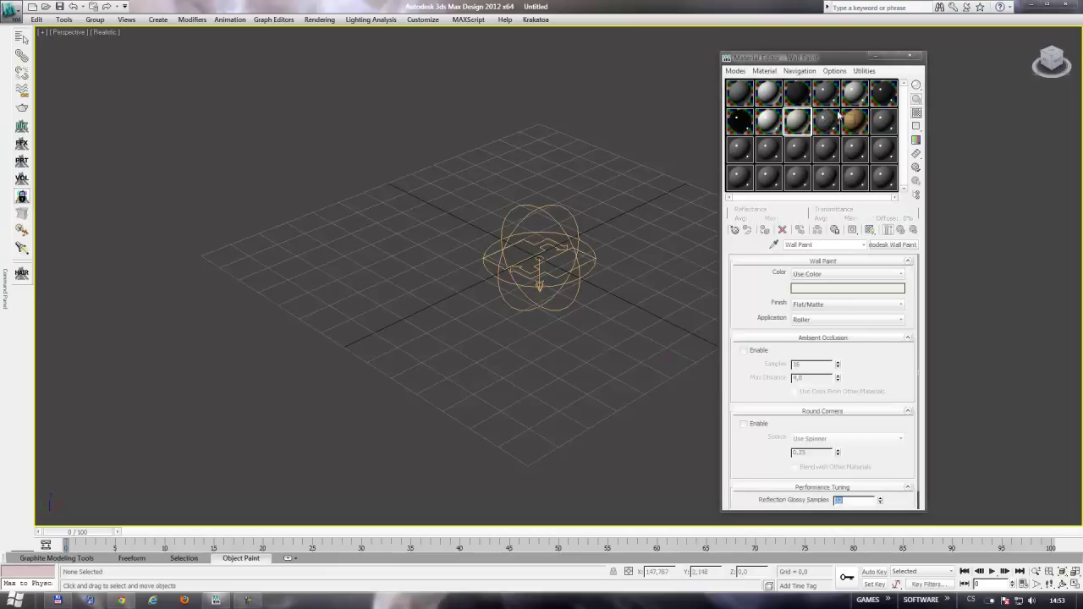
{"action": "left_click", "coordinate": [827, 123]}
{"action": "left_click", "coordinate": [882, 121]}
{"action": "left_click", "coordinate": [884, 95]}
{"action": "left_click", "coordinate": [916, 59]}
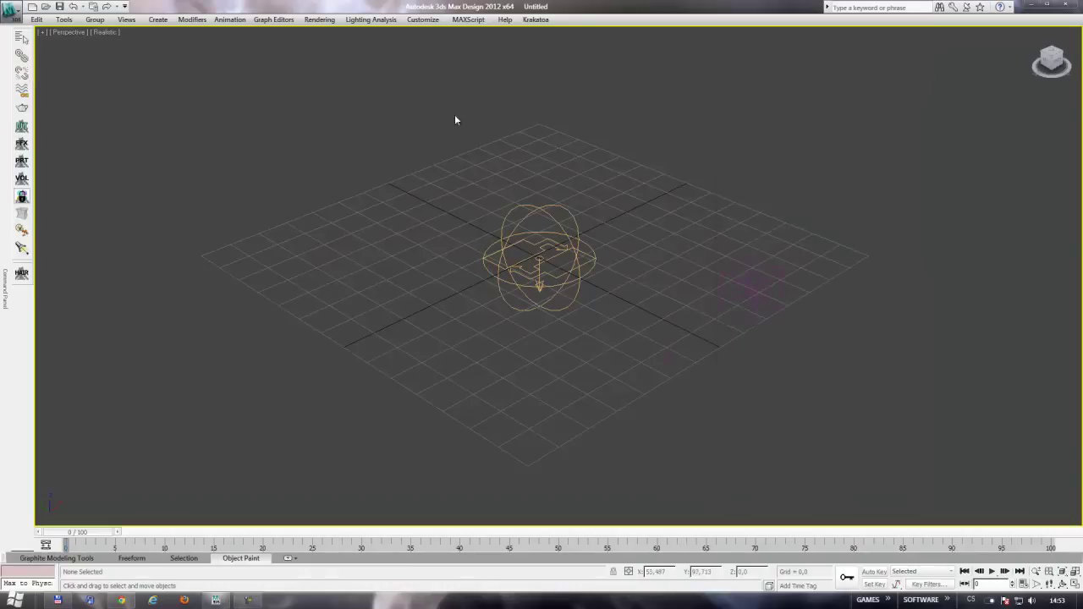
- Scrub the animation from frame 0 to frame 25 to examine the particle burst
{"action": "left_click_drag", "start_coordinate": [454, 116], "coordinate": [709, 410]}
{"action": "left_click", "coordinate": [656, 294]}
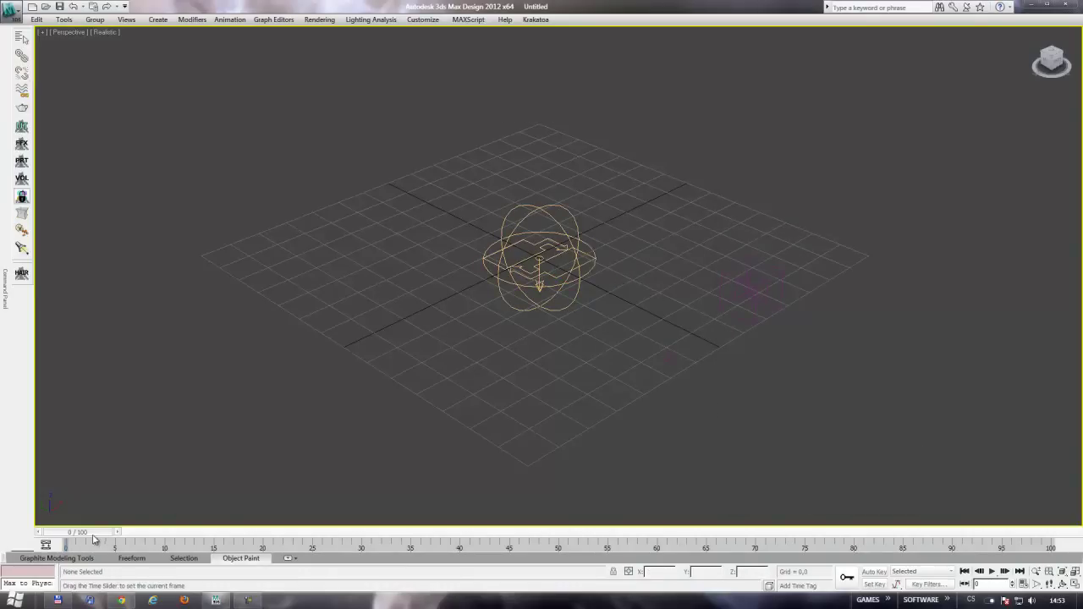
{"action": "left_click_drag", "start_coordinate": [99, 539], "coordinate": [312, 538]}
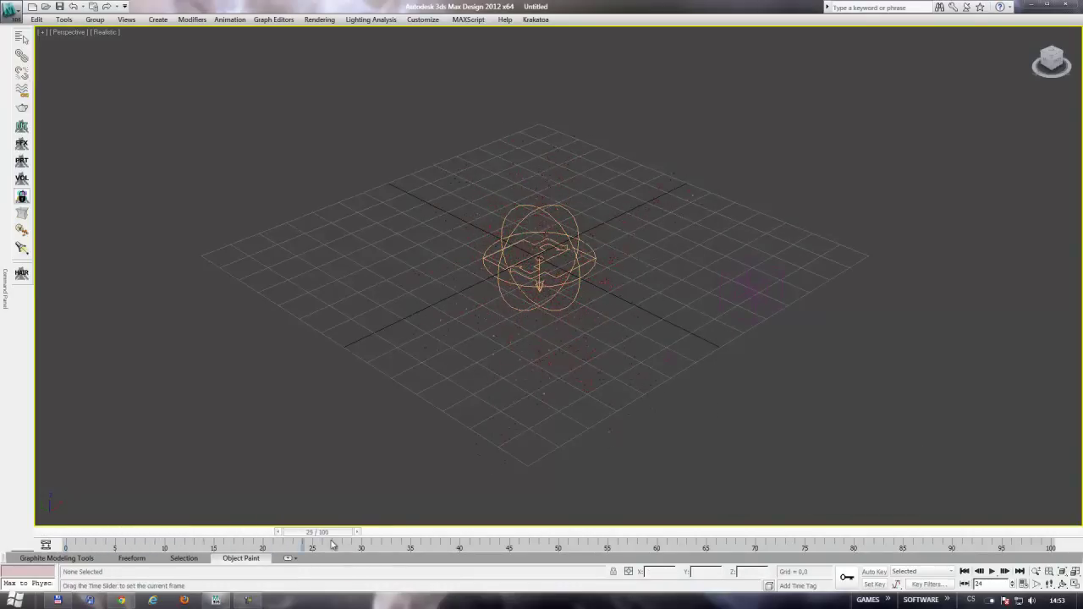
- Review the events and operators of the PFS_MagicDust flow in Particle View, and close the window
{"action": "key", "text": "6"}
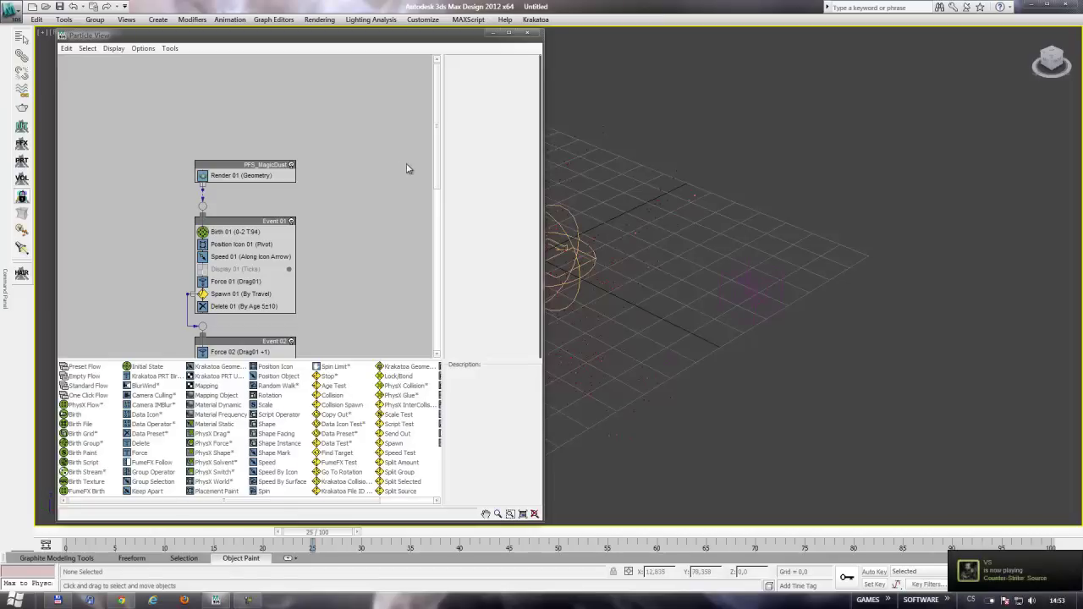
{"action": "left_click_drag", "start_coordinate": [438, 168], "coordinate": [439, 206]}
{"action": "left_click_drag", "start_coordinate": [329, 334], "coordinate": [296, 359]}
{"action": "left_click_drag", "start_coordinate": [345, 325], "coordinate": [238, 10]}
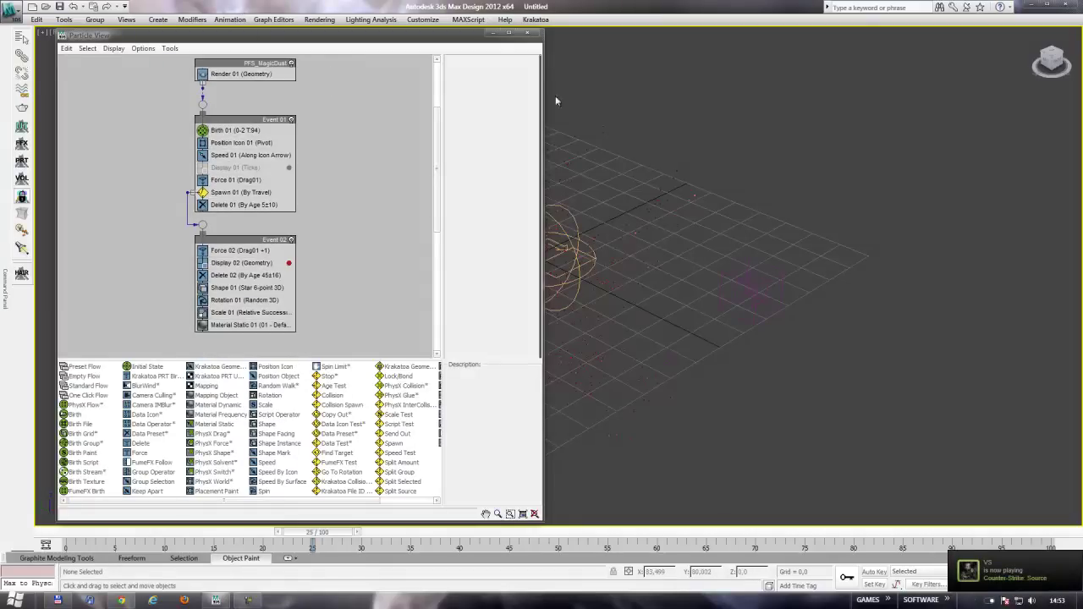
{"action": "left_click", "coordinate": [527, 32]}
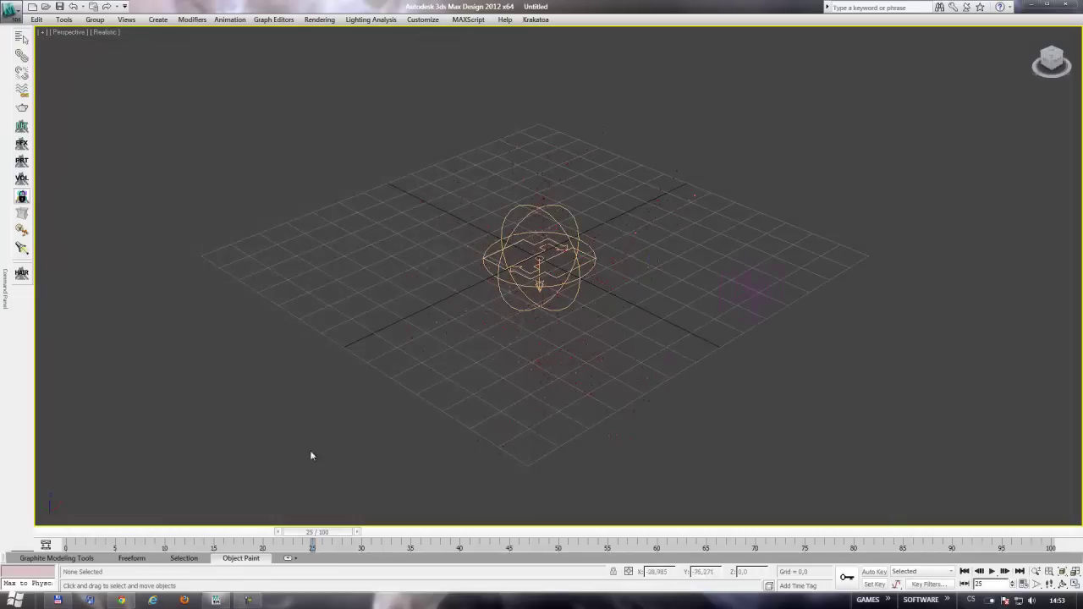
- Scrub the animation back to frame 16 and on to frame 7 to inspect the spread of the particles
{"action": "left_click_drag", "start_coordinate": [286, 535], "coordinate": [199, 535]}
{"action": "left_click", "coordinate": [12, 12]}
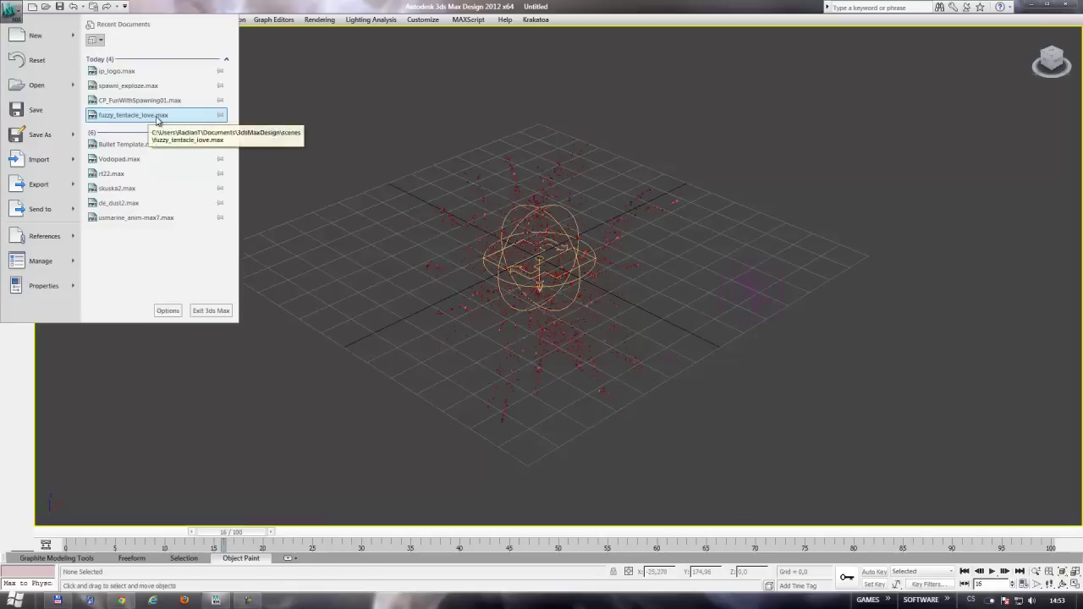
{"action": "left_click", "coordinate": [393, 215]}
{"action": "left_click_drag", "start_coordinate": [756, 422], "coordinate": [357, 115]}
{"action": "left_click", "coordinate": [356, 115]}
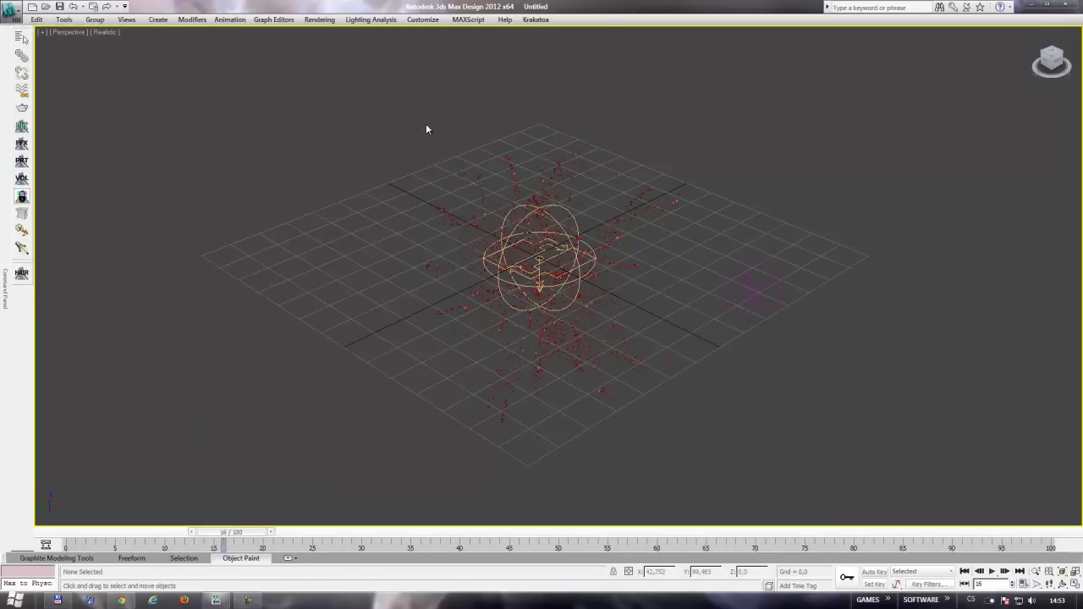
{"action": "left_click_drag", "start_coordinate": [764, 405], "coordinate": [828, 439]}
{"action": "left_click", "coordinate": [828, 439]}
{"action": "left_click_drag", "start_coordinate": [241, 532], "coordinate": [150, 533]}
- Reset the scene without saving the changes
{"action": "key", "text": "6"}
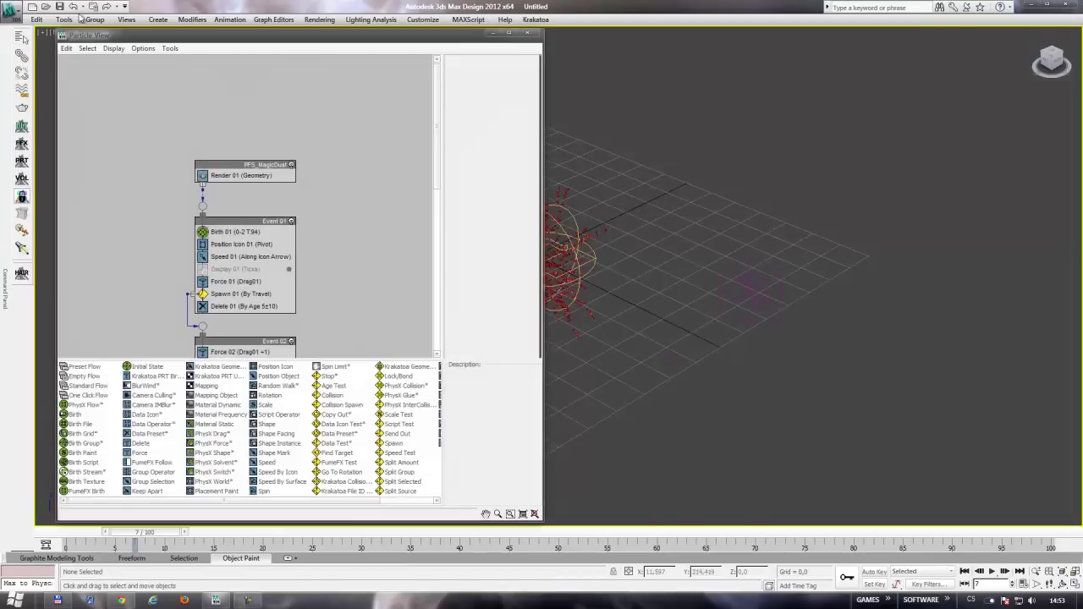
{"action": "left_click", "coordinate": [12, 12]}
{"action": "left_click", "coordinate": [36, 61]}
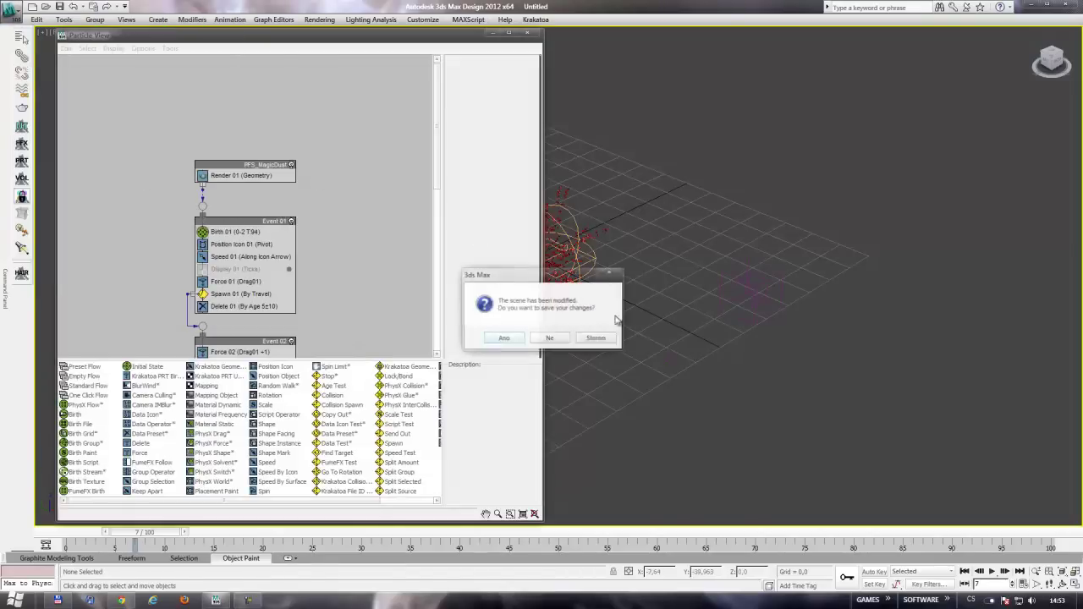
{"action": "left_click", "coordinate": [553, 339]}
{"action": "left_click", "coordinate": [512, 313]}
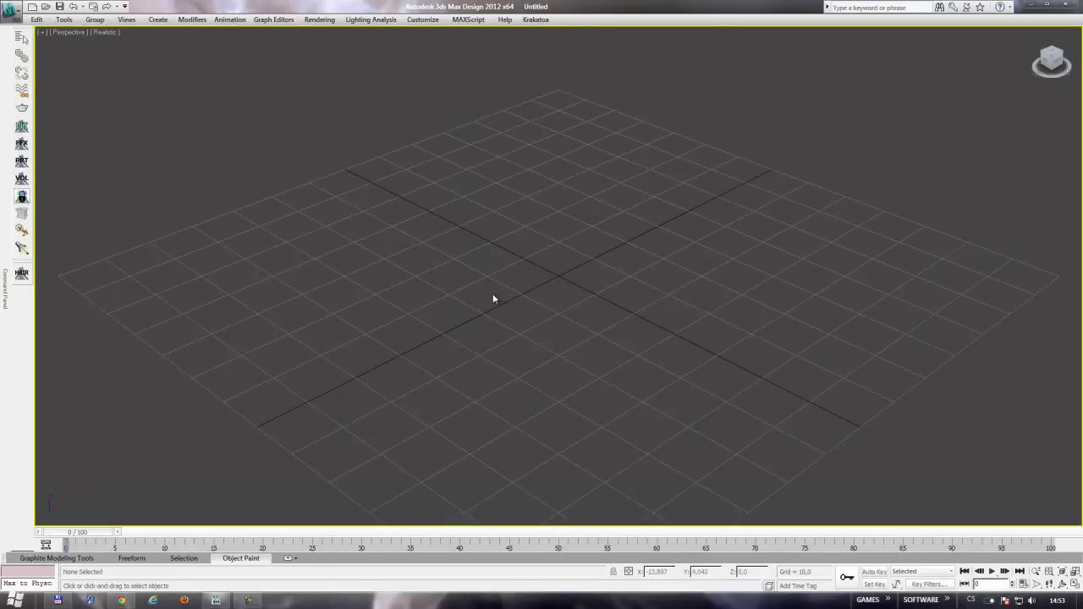
- Open Particle View and add a Preset Flow to the empty event area
{"action": "left_click", "coordinate": [12, 11]}
{"action": "left_click", "coordinate": [400, 167]}
{"action": "key", "text": "6"}
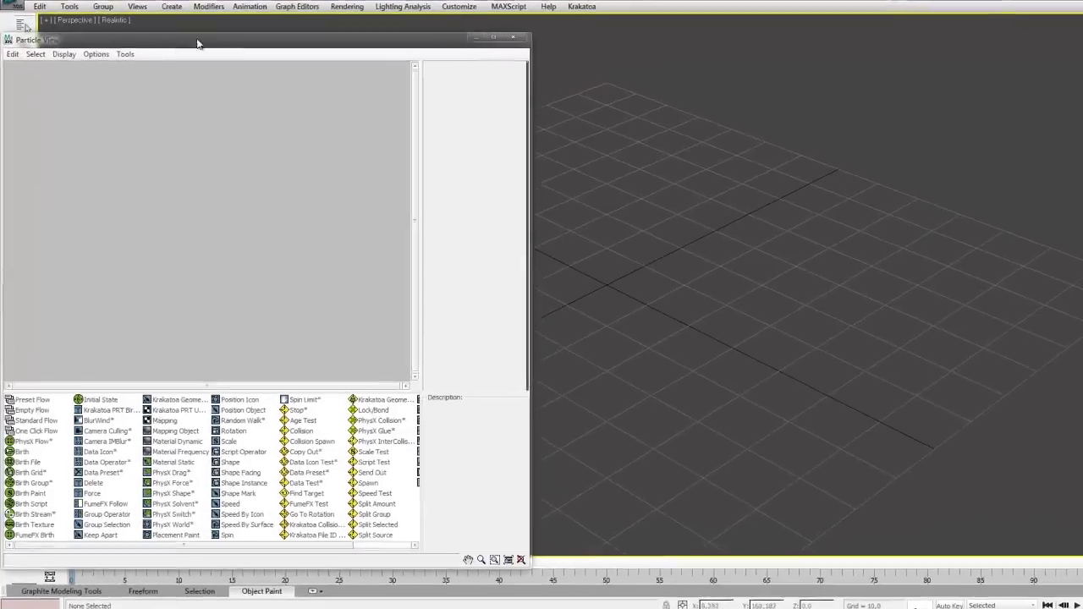
{"action": "left_click_drag", "start_coordinate": [179, 51], "coordinate": [230, 40]}
{"action": "left_click", "coordinate": [107, 420]}
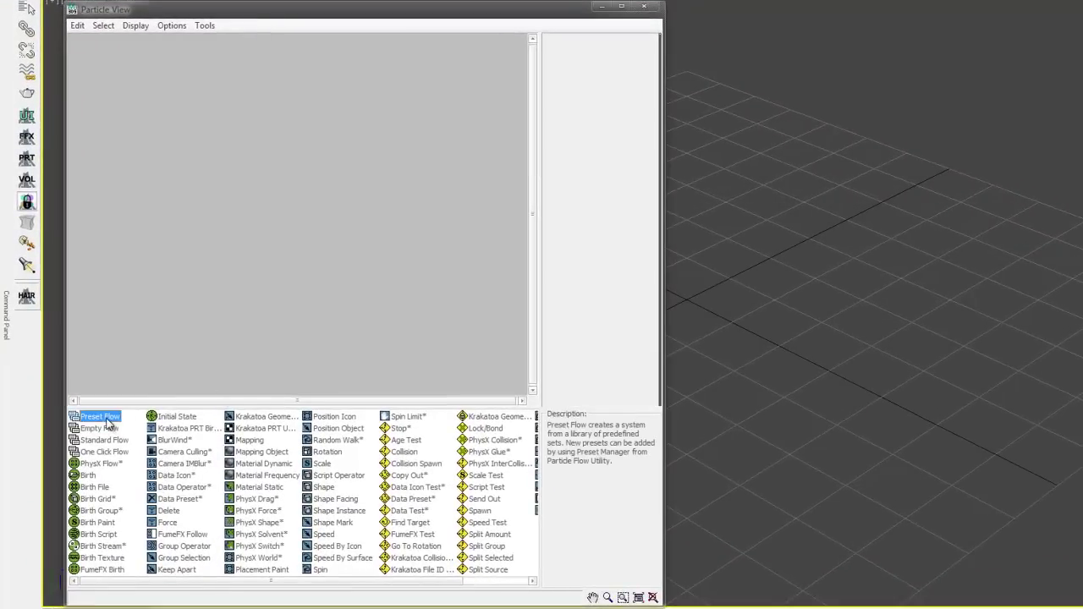
{"action": "left_click", "coordinate": [100, 452]}
{"action": "left_click", "coordinate": [99, 428]}
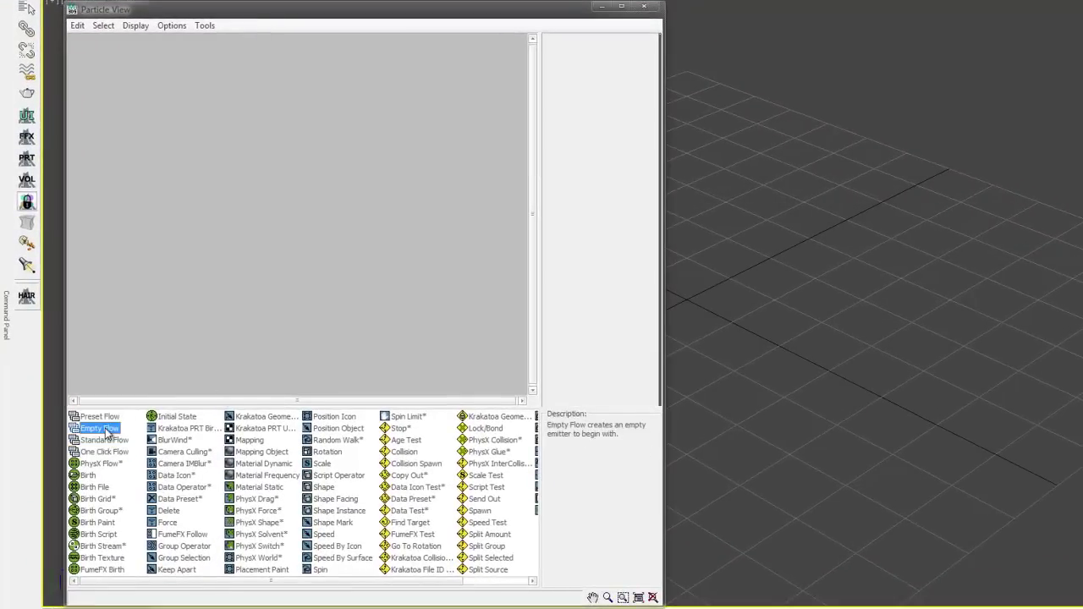
{"action": "left_click", "coordinate": [95, 416]}
{"action": "left_click_drag", "start_coordinate": [94, 419], "coordinate": [213, 213]}
{"action": "left_click", "coordinate": [227, 210]}
- Look through the list of available preset flows, from the air presets down to the water presets
{"action": "left_click_drag", "start_coordinate": [305, 218], "coordinate": [299, 375]}
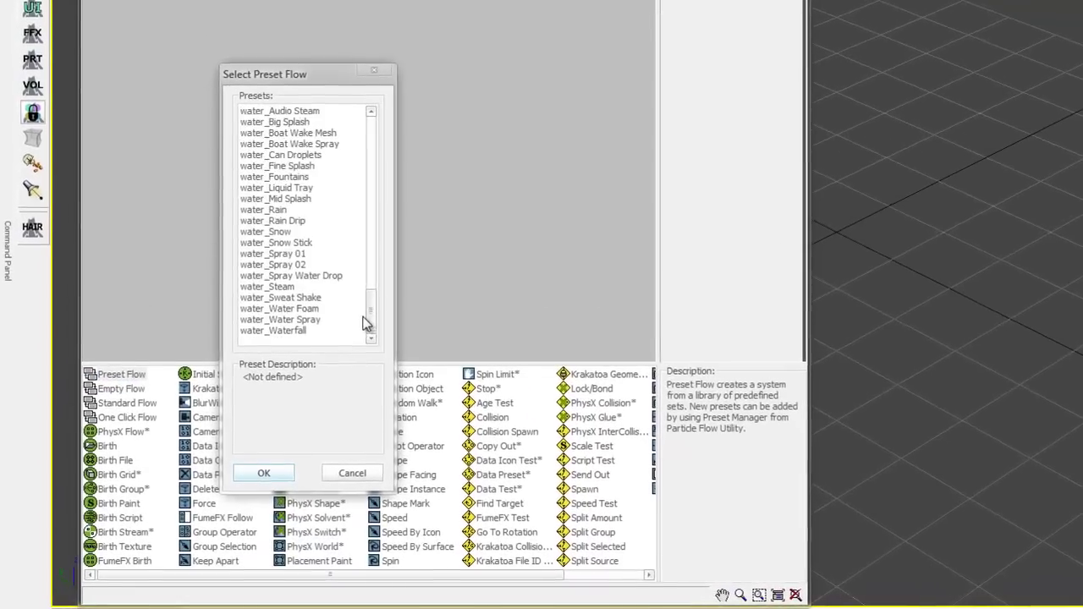
{"action": "left_click_drag", "start_coordinate": [366, 322], "coordinate": [350, 134]}
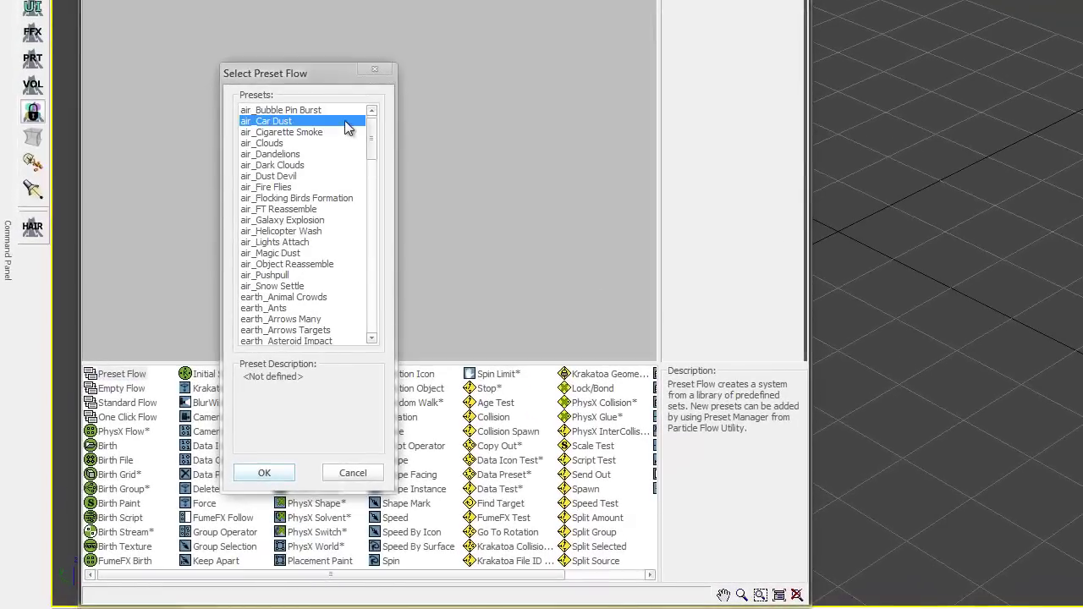
{"action": "left_click", "coordinate": [292, 132]}
{"action": "left_click", "coordinate": [303, 111]}
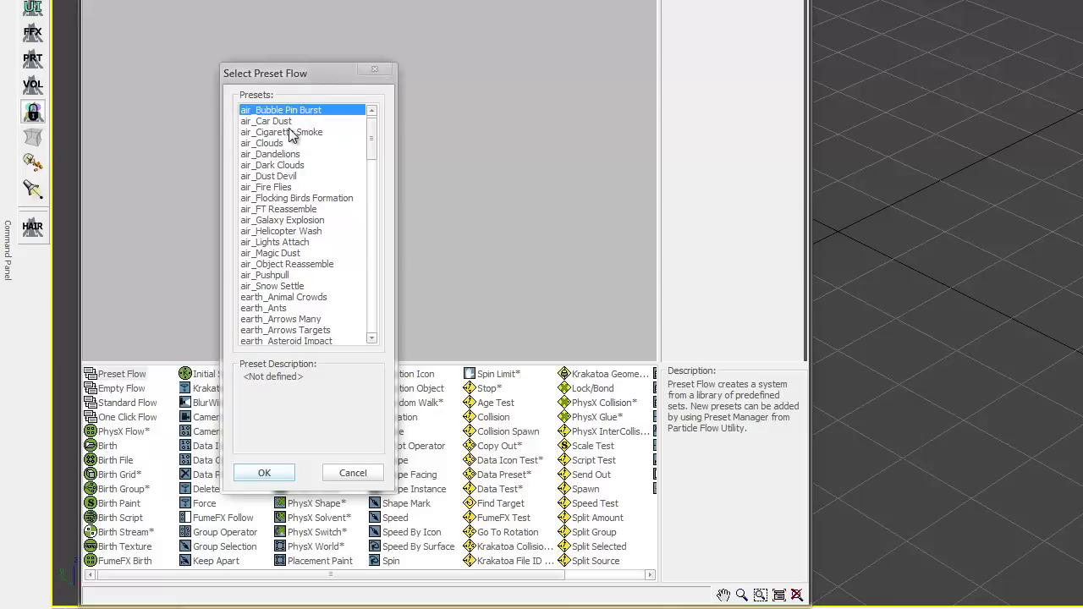
{"action": "left_click", "coordinate": [290, 124]}
{"action": "mouse_move", "coordinate": [375, 127]}
{"action": "left_mouse_down"}
{"action": "mouse_move", "coordinate": [377, 314]}
{"action": "mouse_move", "coordinate": [375, 116]}
{"action": "left_mouse_up"}
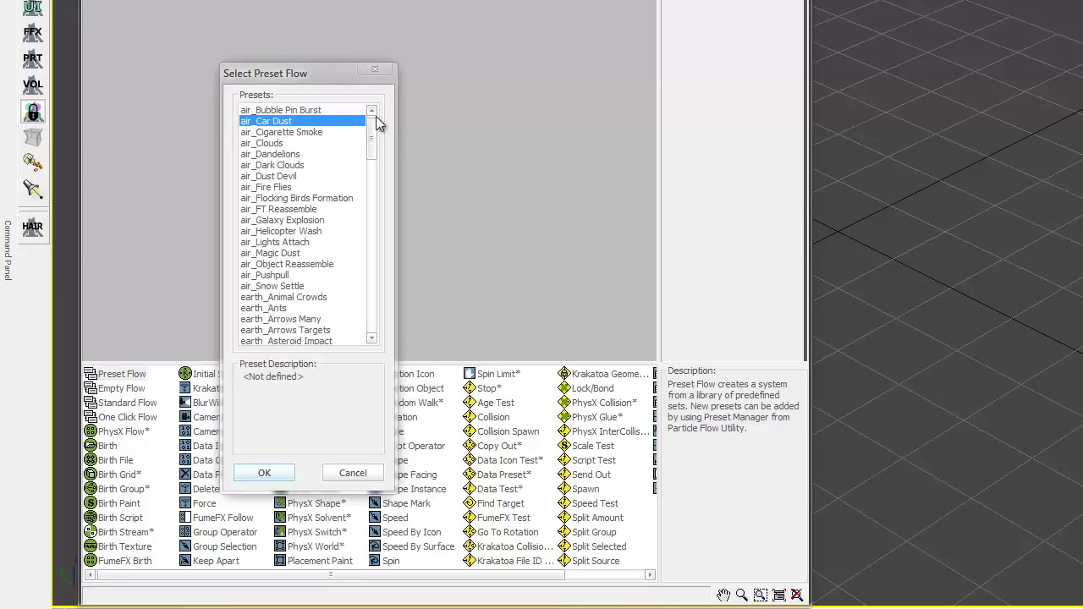
{"action": "left_click", "coordinate": [278, 156]}
{"action": "left_click", "coordinate": [300, 166]}
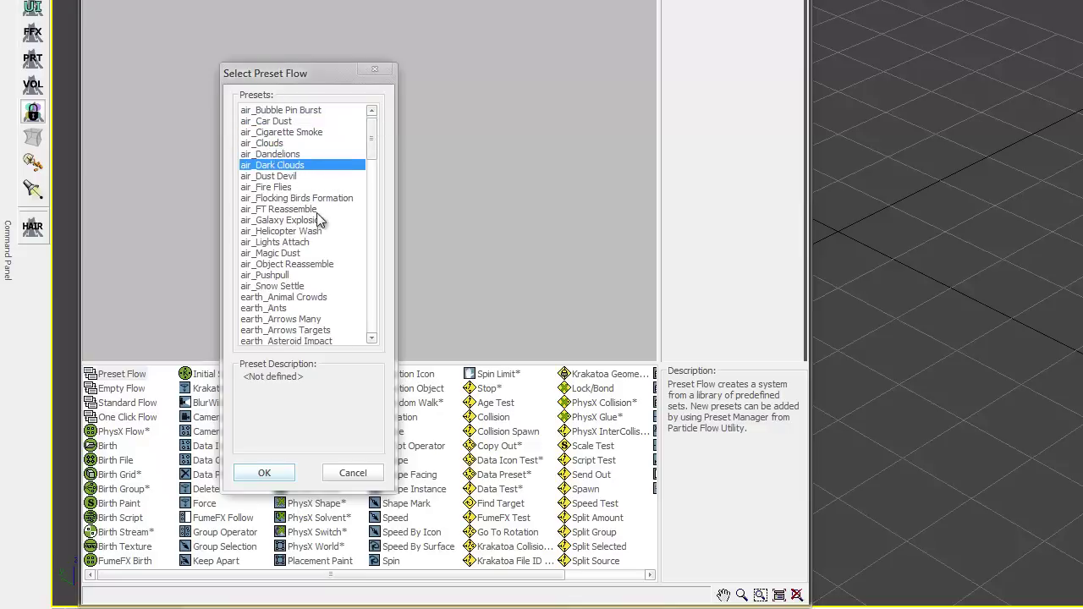
{"action": "left_click", "coordinate": [309, 264]}
{"action": "scroll", "coordinate": [302, 274], "scroll_direction": "down", "scroll_amount": 1}
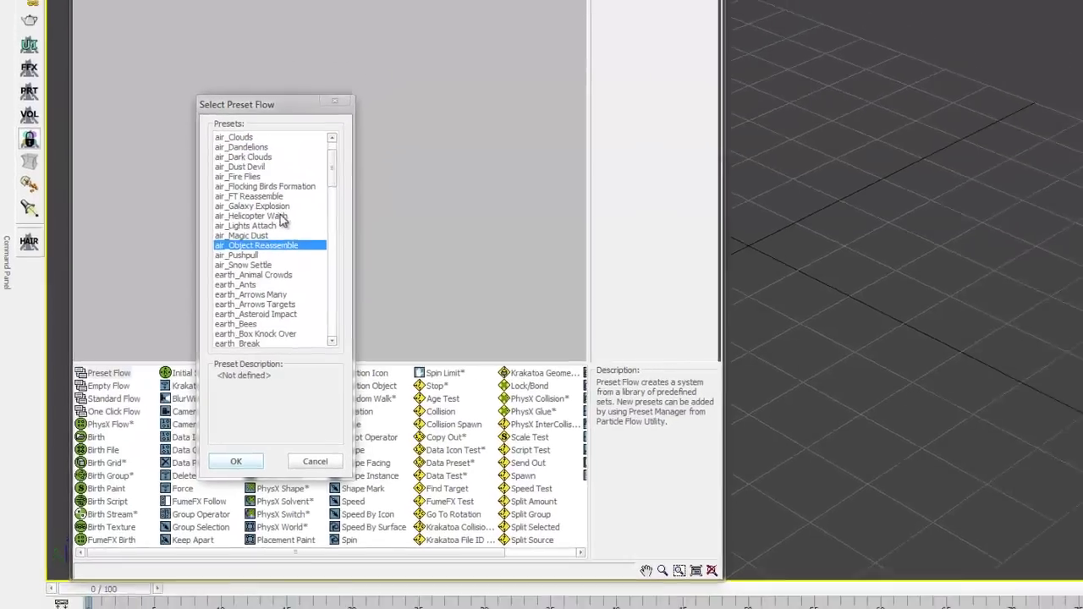
- Load the air_Helicopter Wash preset flow and close Particle View
{"action": "left_click", "coordinate": [321, 202]}
{"action": "double_click", "coordinate": [217, 256]}
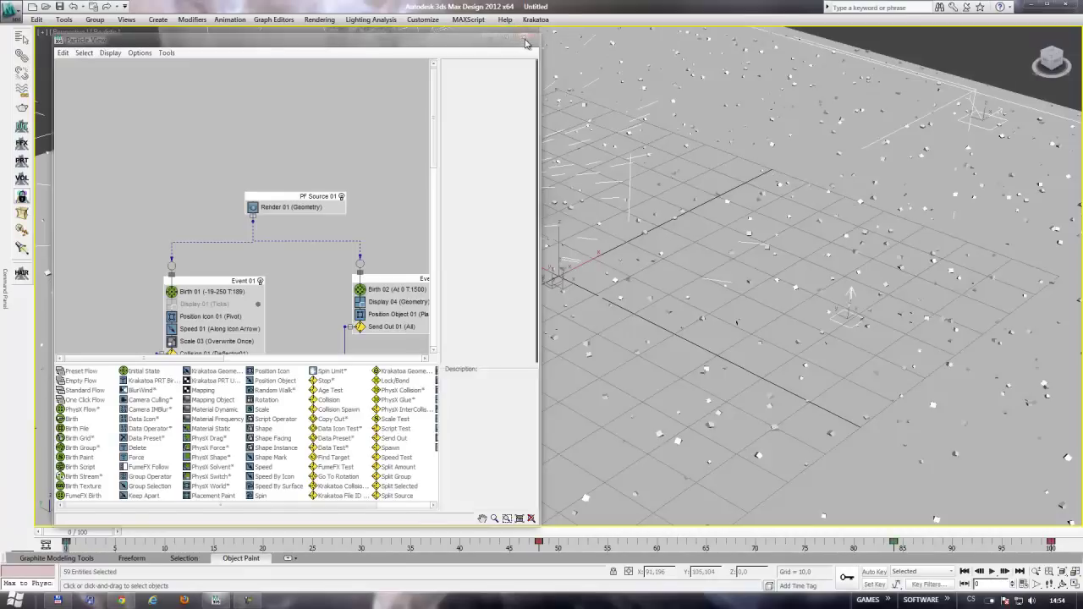
{"action": "left_click", "coordinate": [524, 40]}
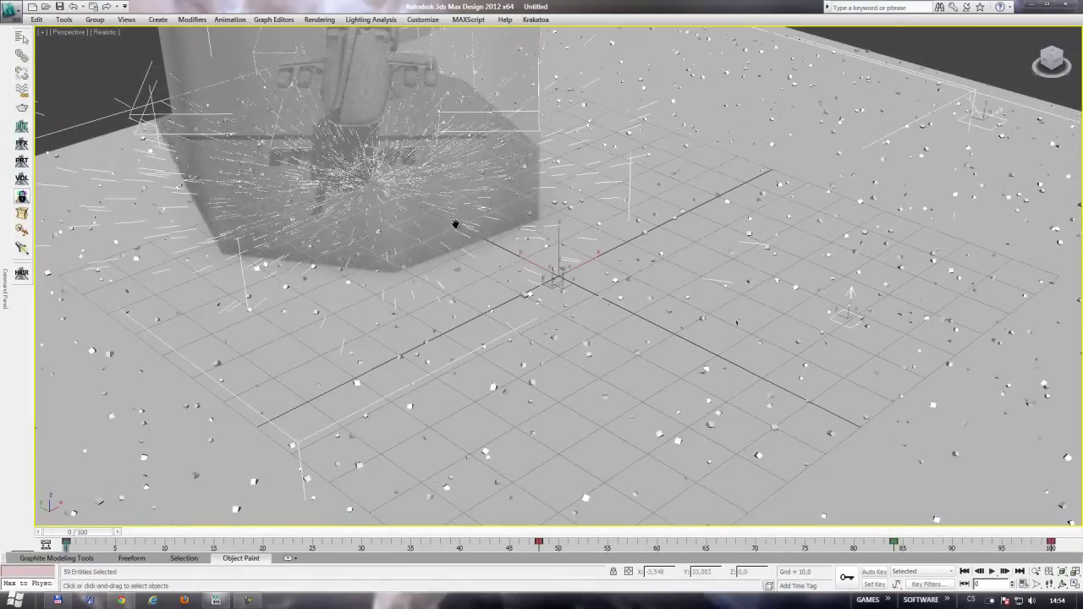
- Examine the whole helicopter scene and scrub its animation to frame 66
{"action": "scroll", "coordinate": [455, 224], "scroll_direction": "down", "scroll_amount": 3}
{"action": "scroll", "coordinate": [563, 145], "scroll_direction": "down", "scroll_amount": 3}
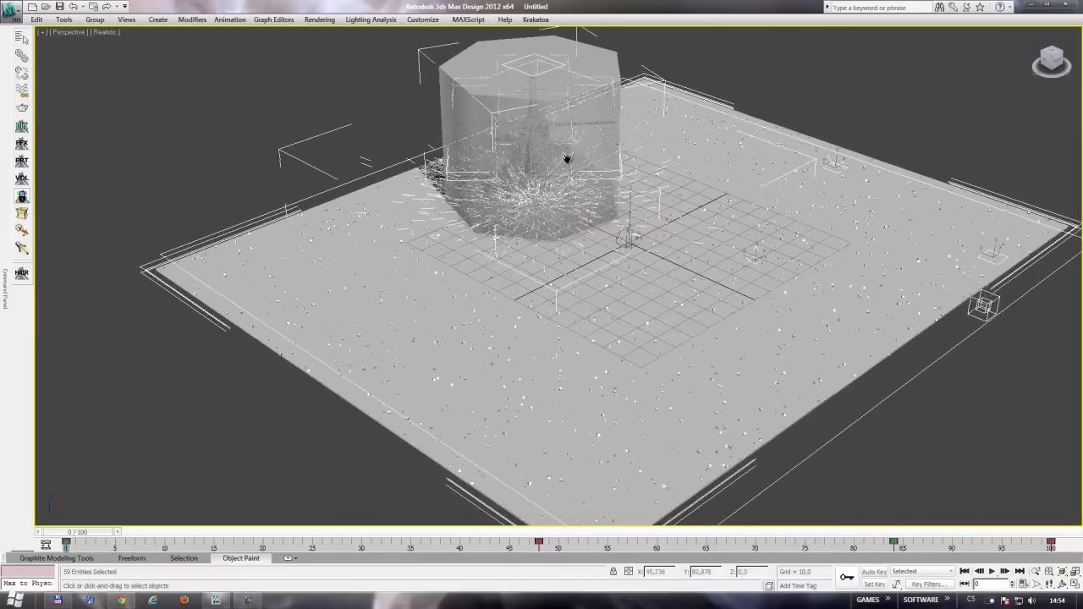
{"action": "middle_click_drag", "start_coordinate": [566, 159], "coordinate": [553, 173]}
{"action": "left_click_drag", "start_coordinate": [103, 538], "coordinate": [751, 531]}
- Review the PF Source 01 flow and its connected events in Particle View, and close the window
{"action": "key", "text": "6"}
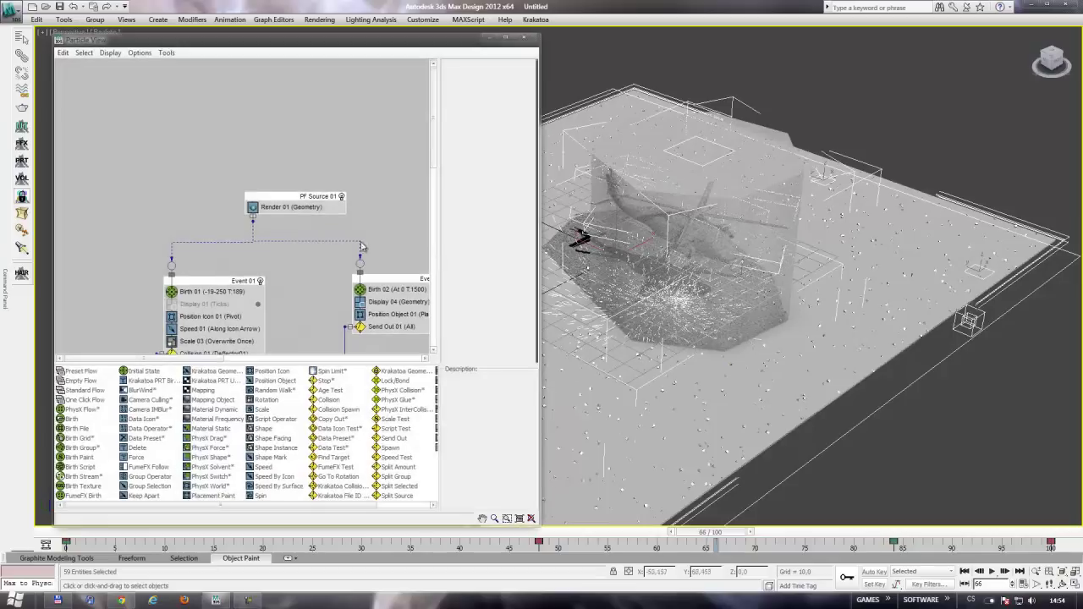
{"action": "scroll", "coordinate": [427, 193], "scroll_direction": "down", "scroll_amount": 5}
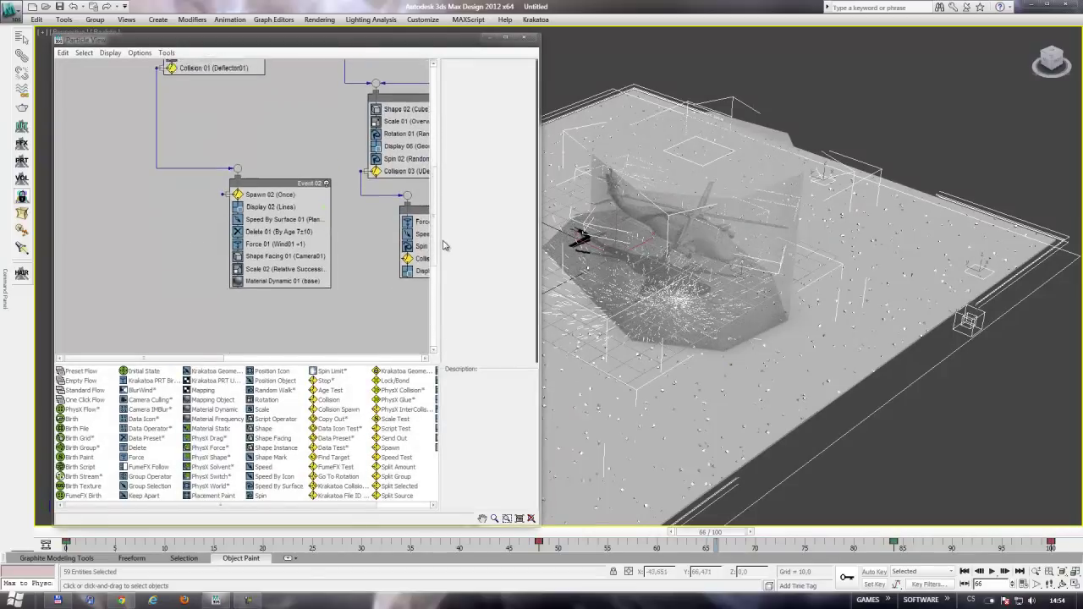
{"action": "left_click_drag", "start_coordinate": [197, 359], "coordinate": [231, 362]}
{"action": "scroll", "coordinate": [263, 300], "scroll_direction": "up", "scroll_amount": 4}
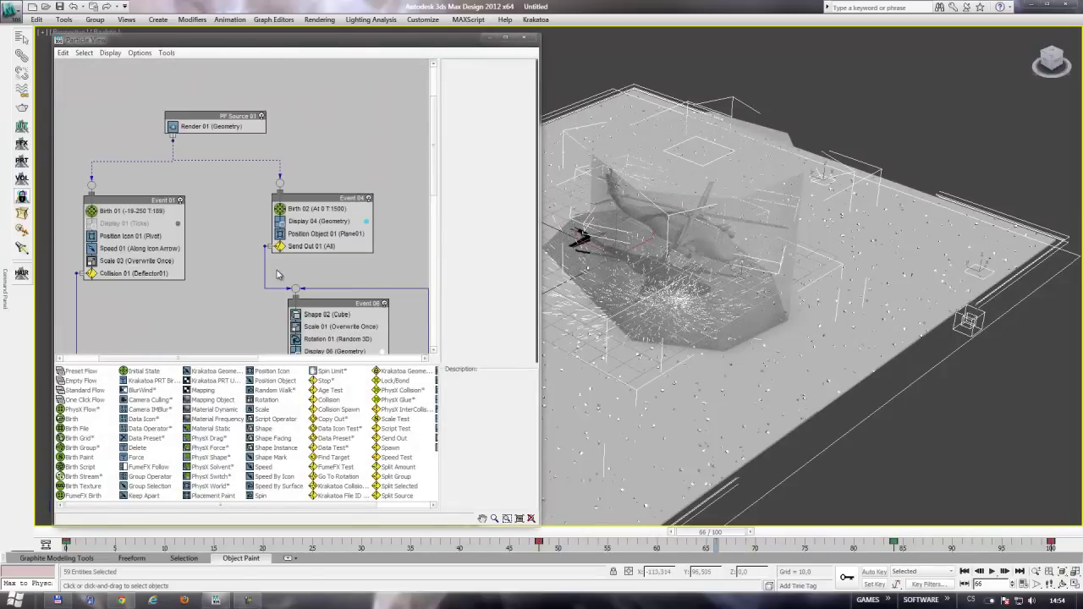
{"action": "left_click", "coordinate": [526, 39]}
- Reset the scene without saving the changes and minimize the program to the desktop
{"action": "left_click", "coordinate": [12, 10]}
{"action": "left_click", "coordinate": [38, 60]}
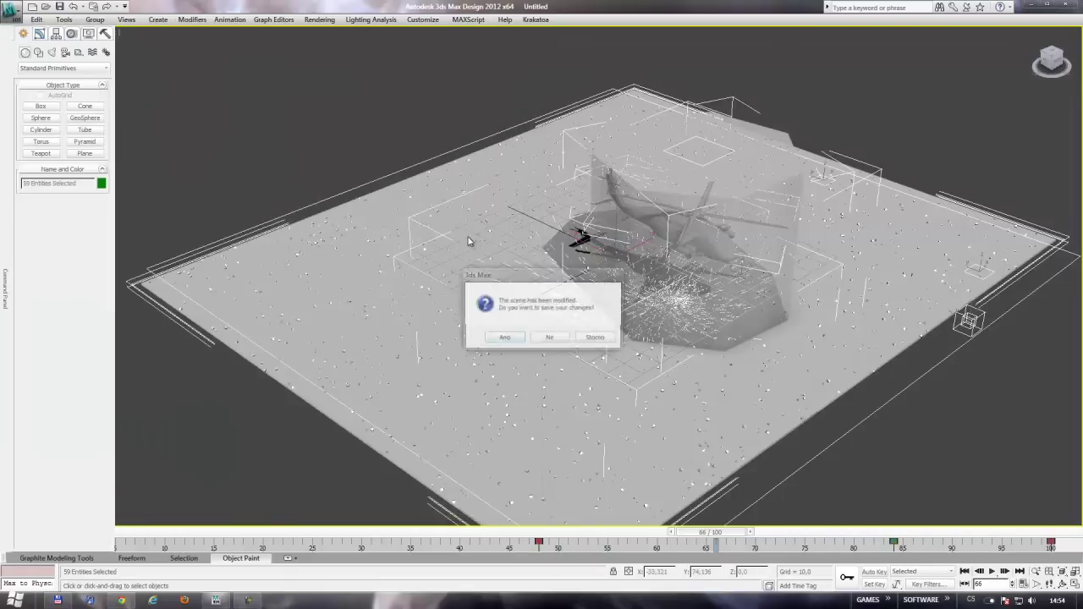
{"action": "left_click", "coordinate": [550, 337]}
{"action": "left_click", "coordinate": [526, 332]}
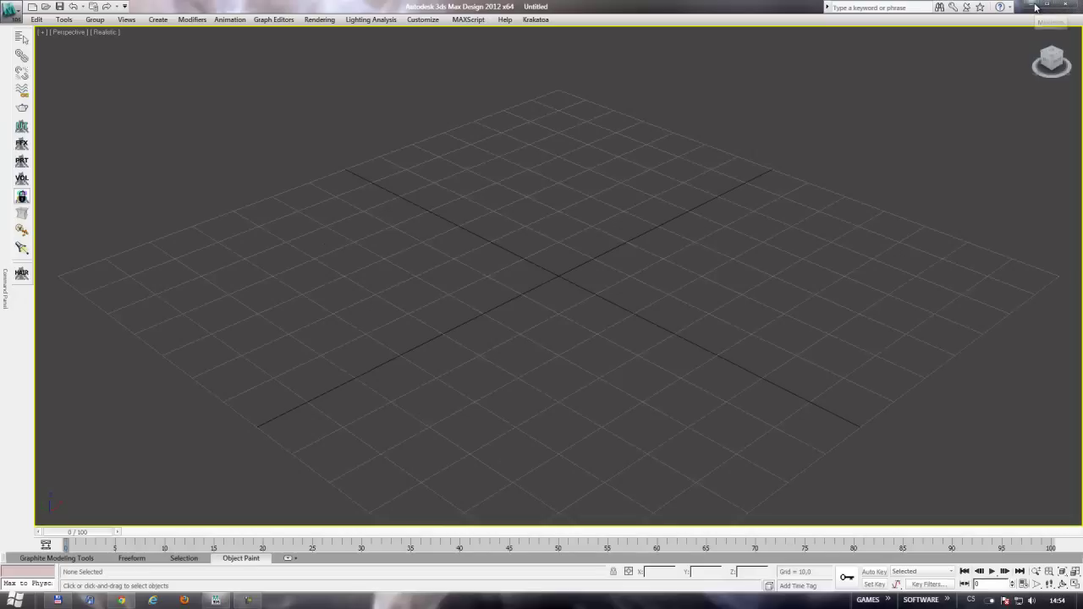
{"action": "left_click", "coordinate": [1035, 6]}
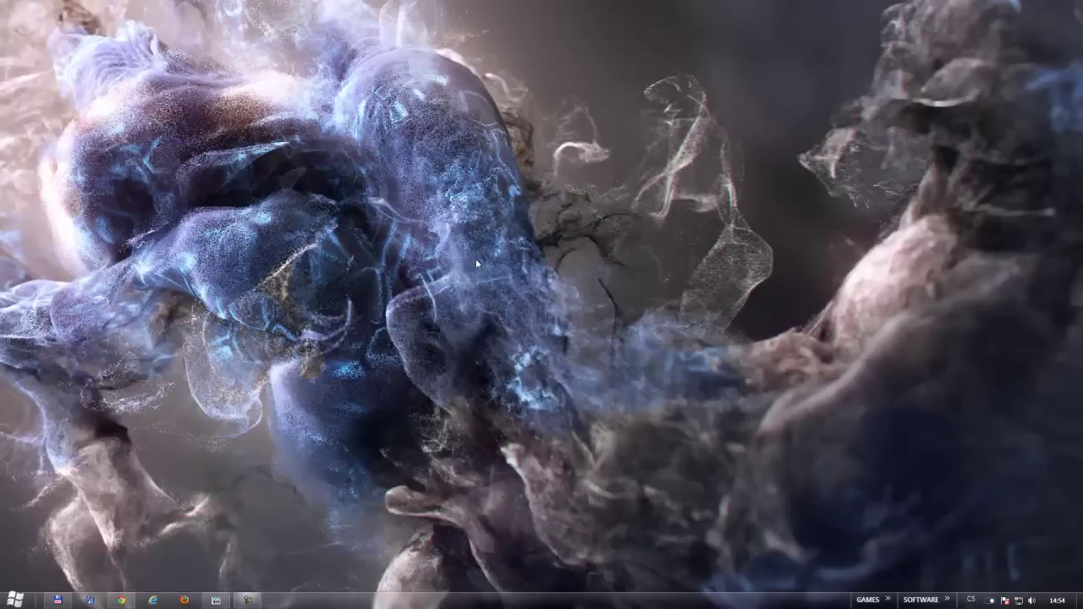
- Switch to Total Commander and maximize its window
{"action": "left_click", "coordinate": [56, 600]}
{"action": "double_click", "coordinate": [446, 2]}
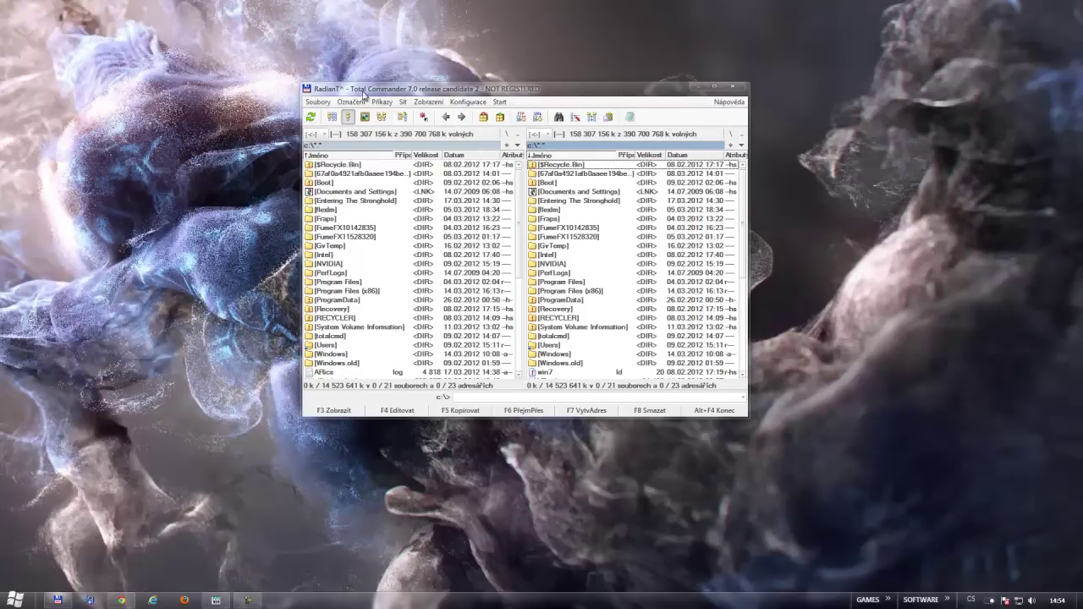
{"action": "left_click", "coordinate": [2, 214]}
{"action": "left_click", "coordinate": [15, 599]}
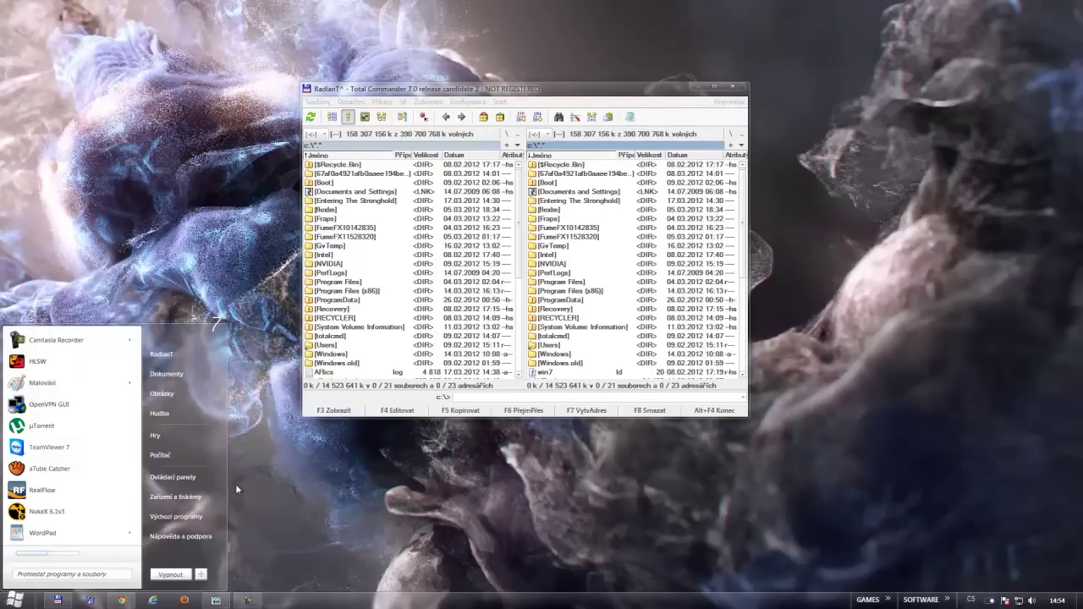
{"action": "left_click", "coordinate": [264, 478]}
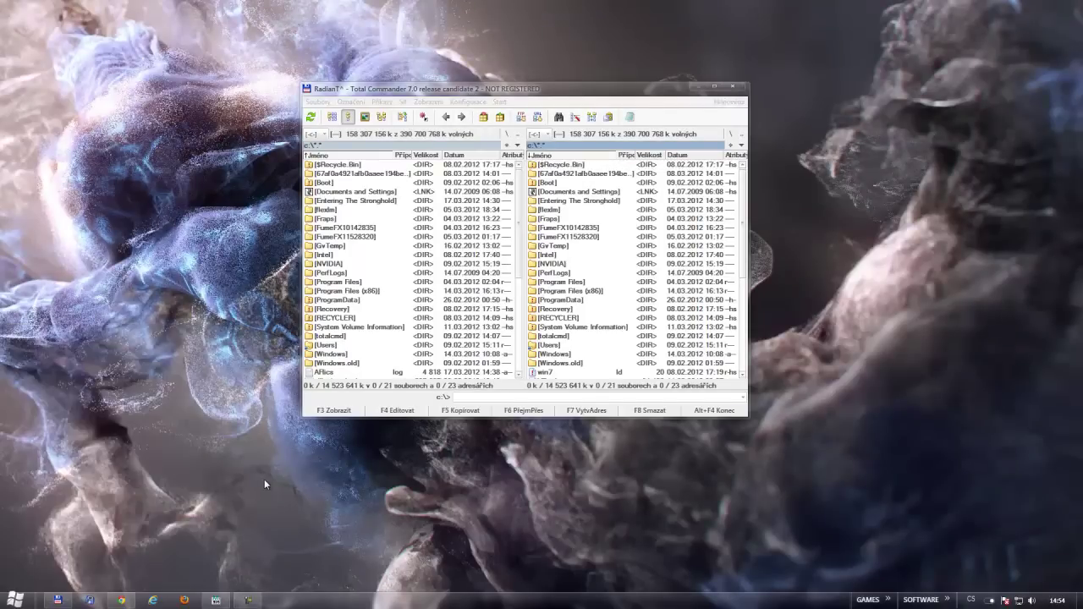
{"action": "double_click", "coordinate": [474, 89]}
{"action": "left_click", "coordinate": [142, 225]}
{"action": "left_click", "coordinate": [102, 136]}
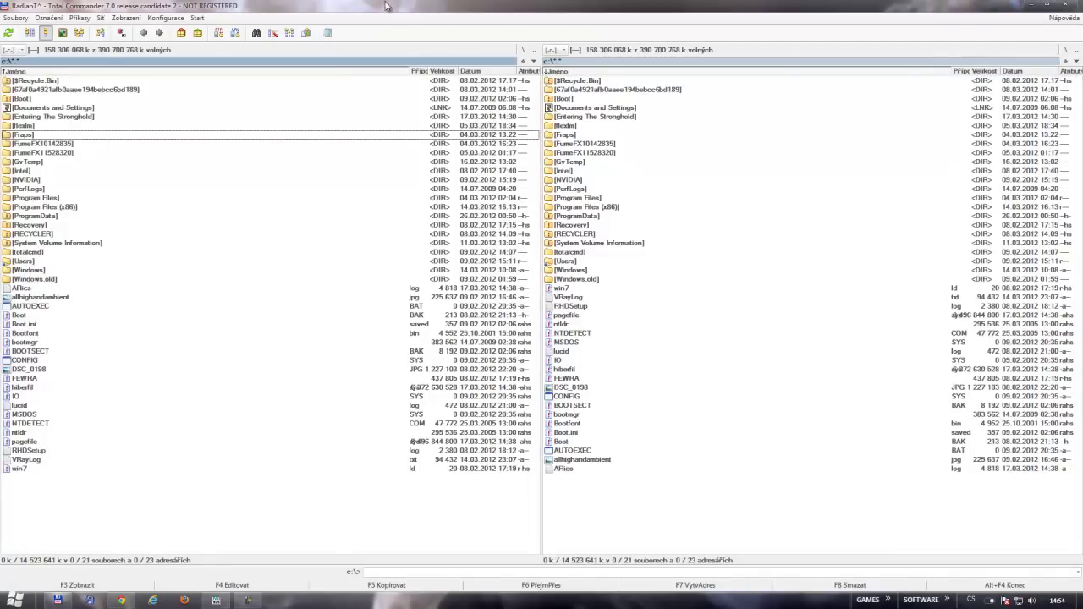
- Examine the file display options for hidden and system files in the settings, cancel the dialog, and restore the window size
{"action": "left_click", "coordinate": [173, 18]}
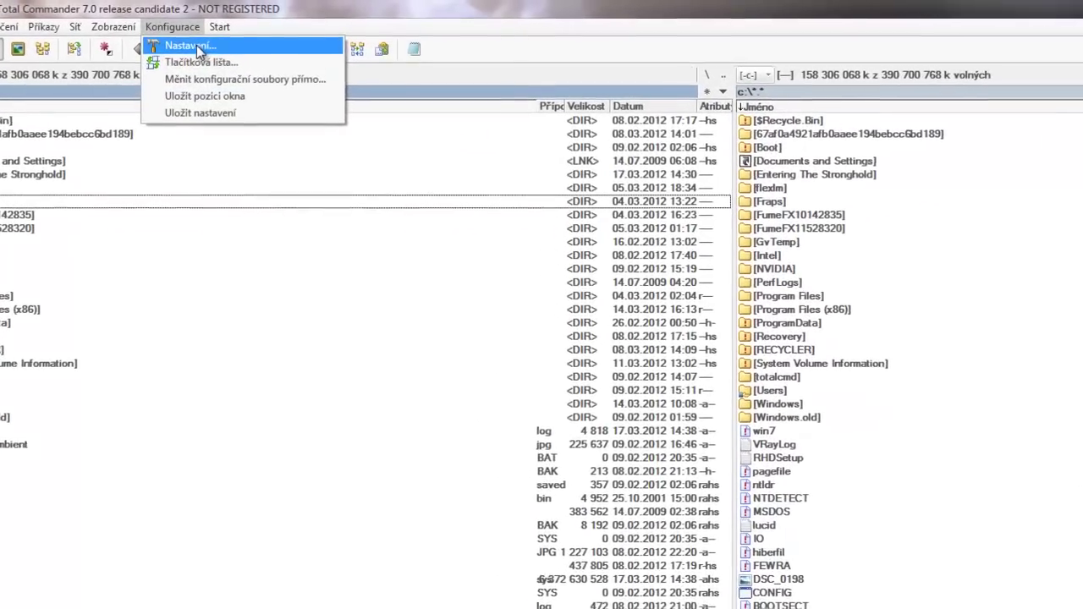
{"action": "left_click", "coordinate": [180, 31]}
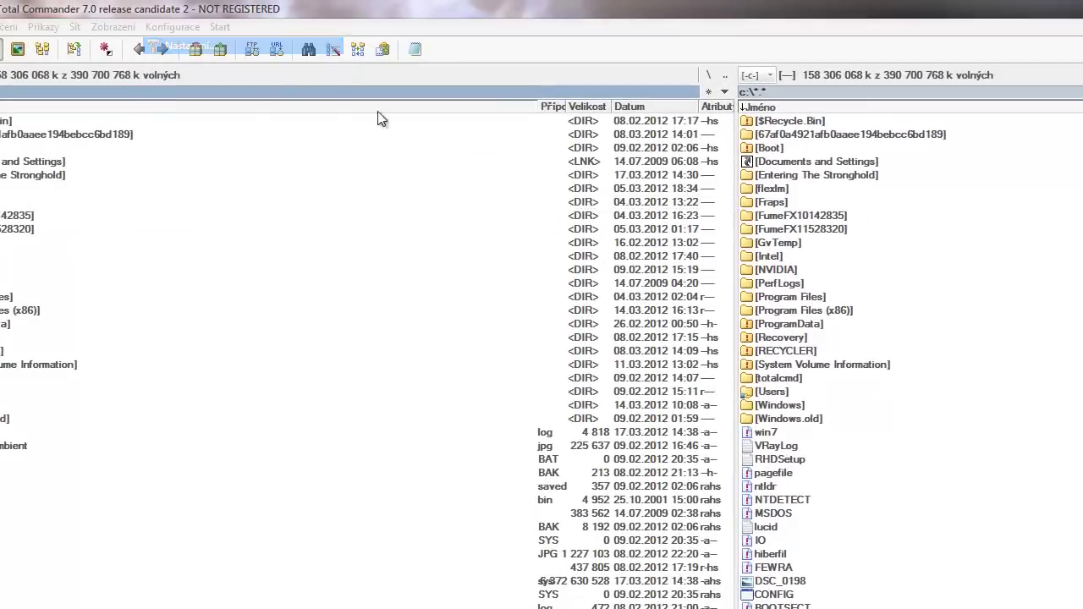
{"action": "left_click_drag", "start_coordinate": [709, 245], "coordinate": [626, 230]}
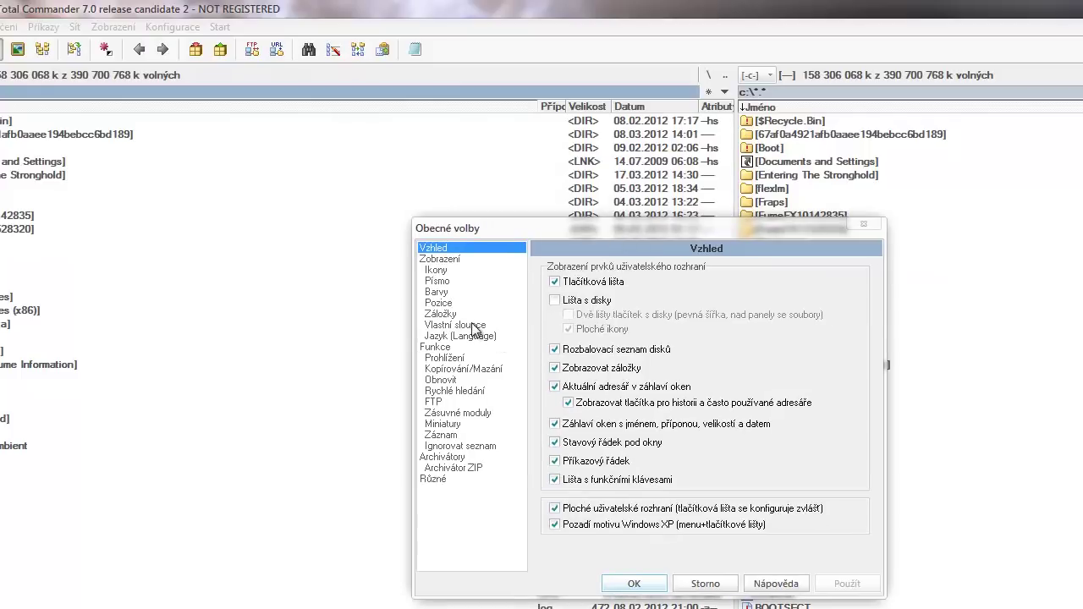
{"action": "left_click", "coordinate": [478, 358]}
{"action": "left_click", "coordinate": [474, 260]}
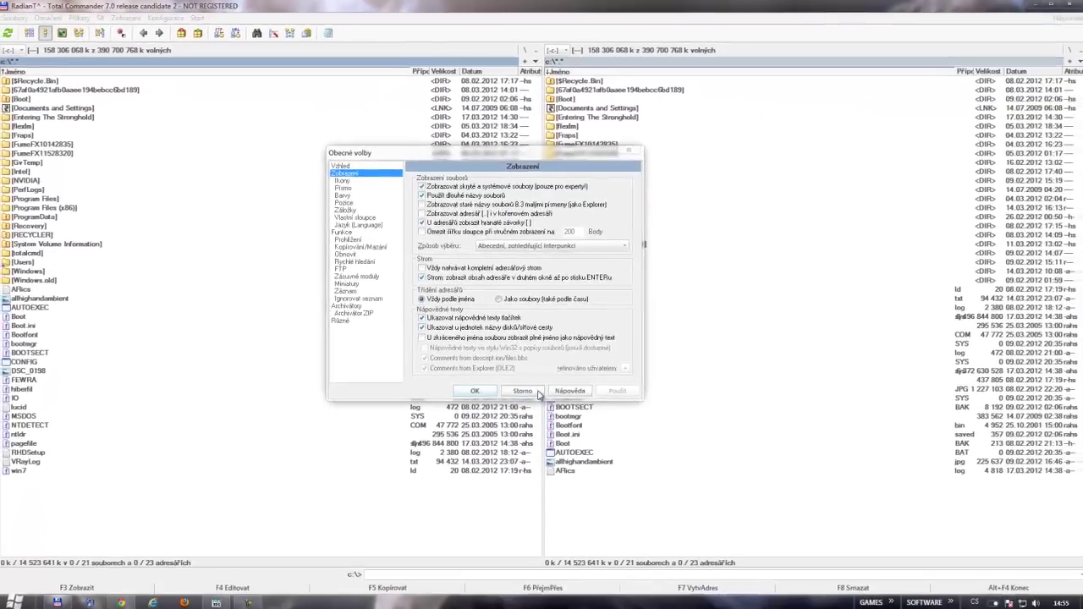
{"action": "left_click", "coordinate": [725, 585]}
{"action": "left_click", "coordinate": [92, 145]}
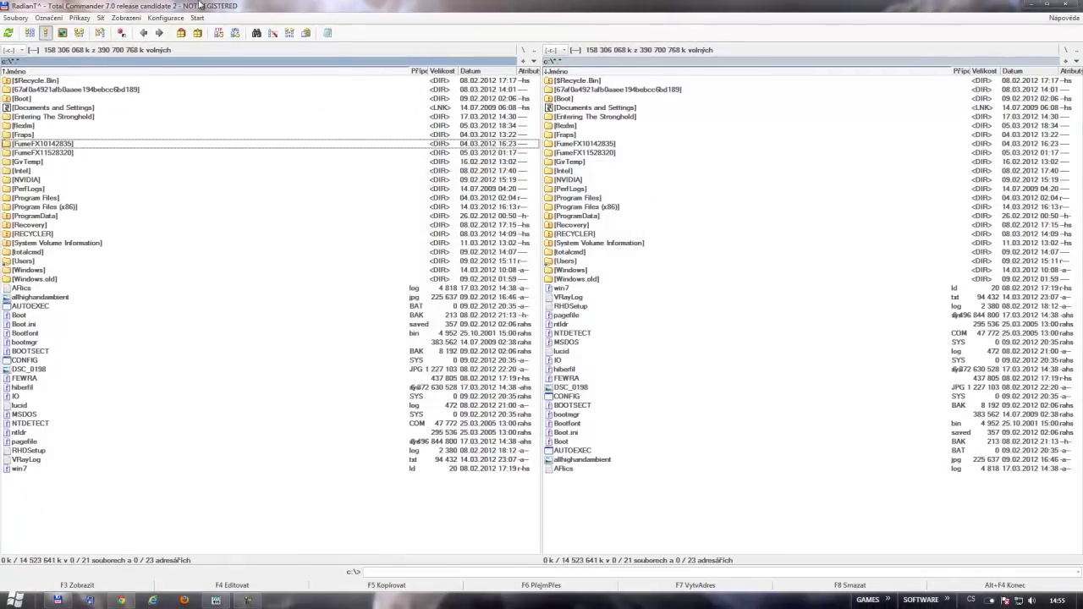
{"action": "left_click_drag", "start_coordinate": [238, 11], "coordinate": [458, 96]}
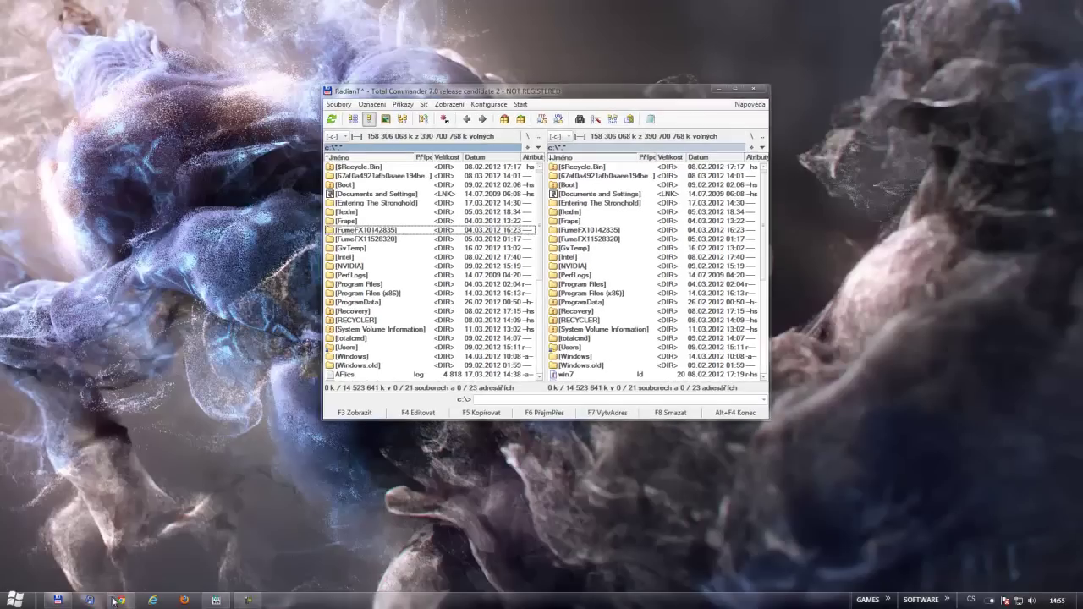
- Switch to 3ds Max, add a Standard Flow in Particle View, and scrub the animation to frame 19
{"action": "left_click", "coordinate": [216, 599]}
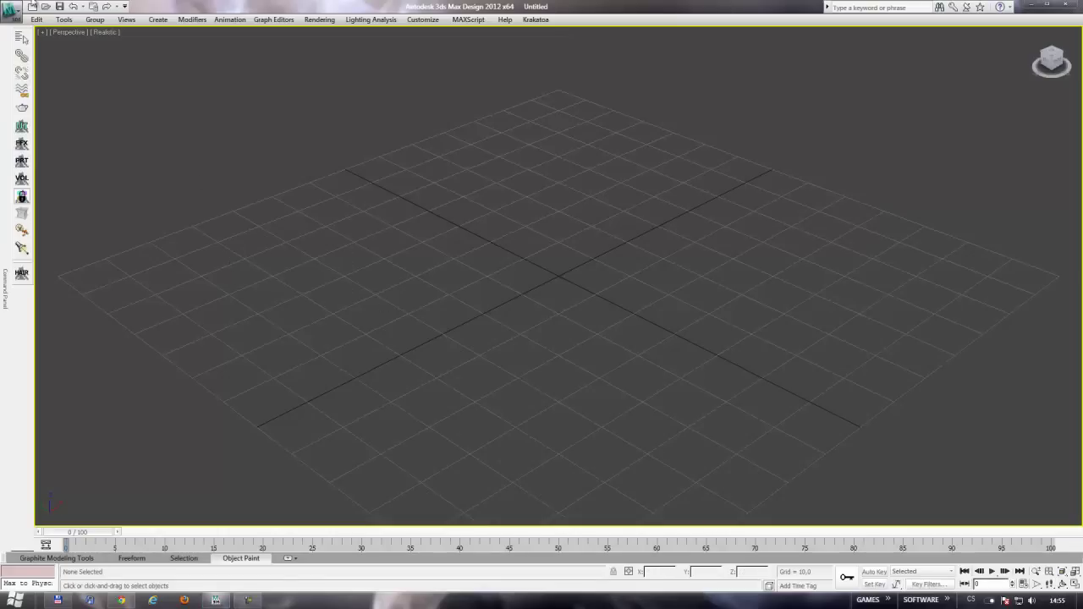
{"action": "left_click", "coordinate": [12, 12]}
{"action": "left_click", "coordinate": [238, 253]}
{"action": "key", "text": "6"}
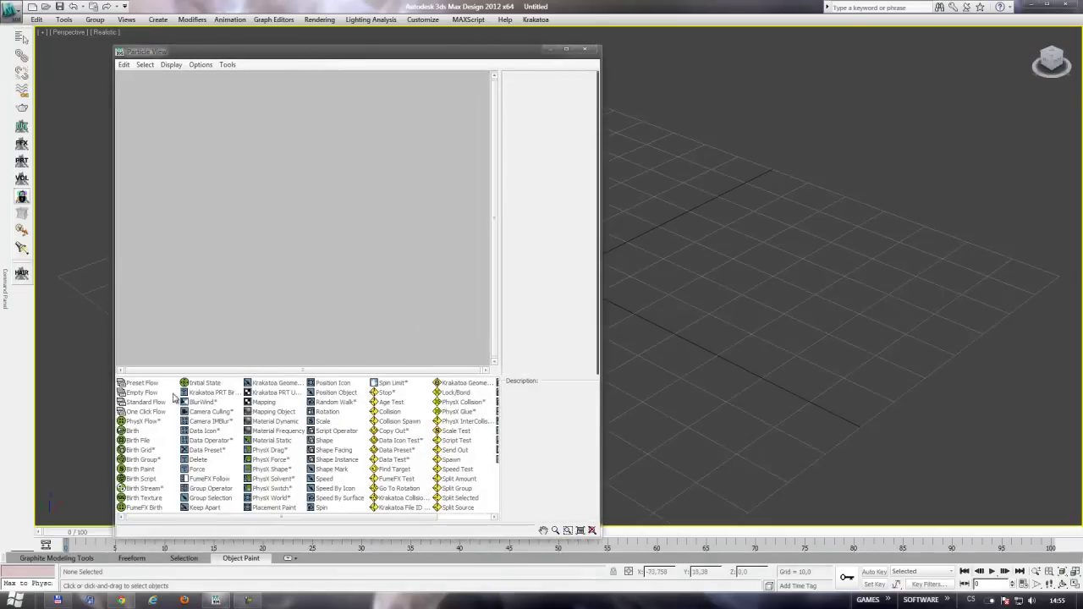
{"action": "left_click_drag", "start_coordinate": [144, 401], "coordinate": [169, 222]}
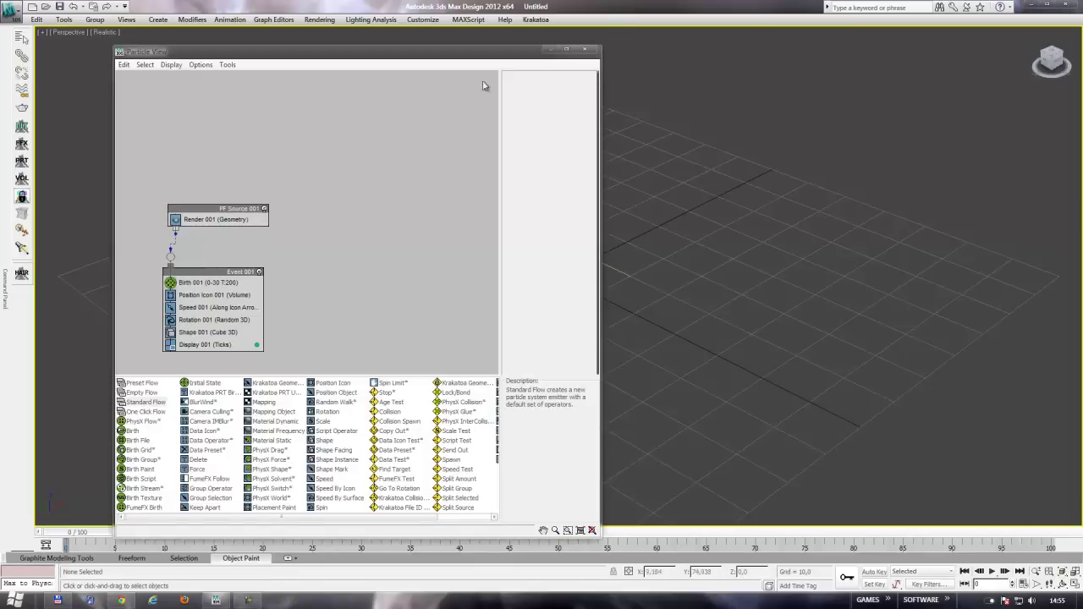
{"action": "left_click", "coordinate": [591, 49]}
{"action": "left_click_drag", "start_coordinate": [76, 531], "coordinate": [268, 531]}
- Save the scene to the desktop as standartni_nastaveni and close 3ds Max
{"action": "left_click", "coordinate": [12, 12]}
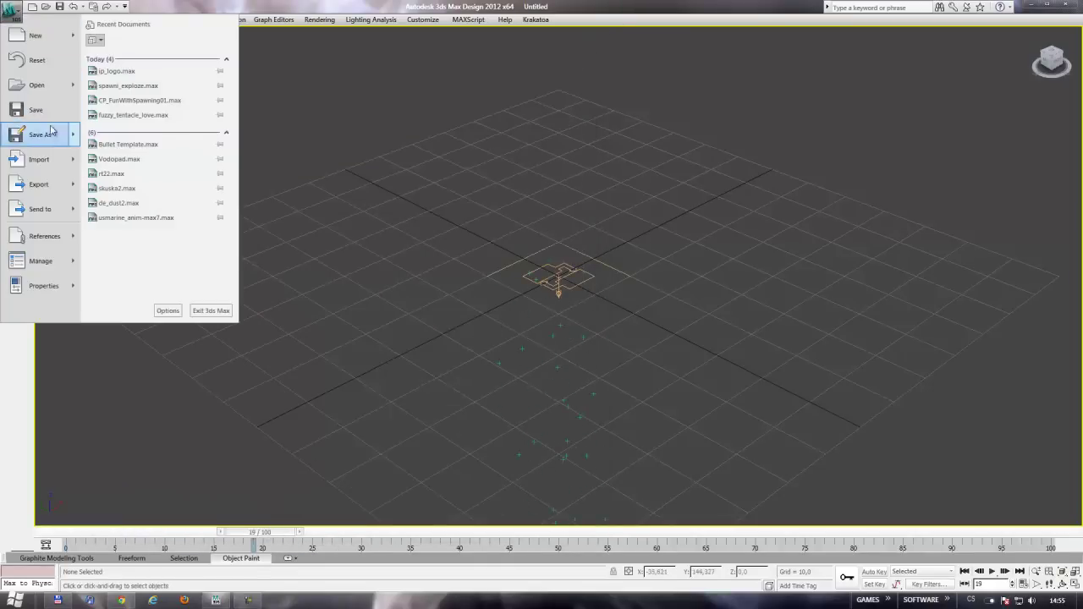
{"action": "left_click", "coordinate": [51, 119]}
{"action": "left_click", "coordinate": [121, 43]}
{"action": "left_click", "coordinate": [78, 56]}
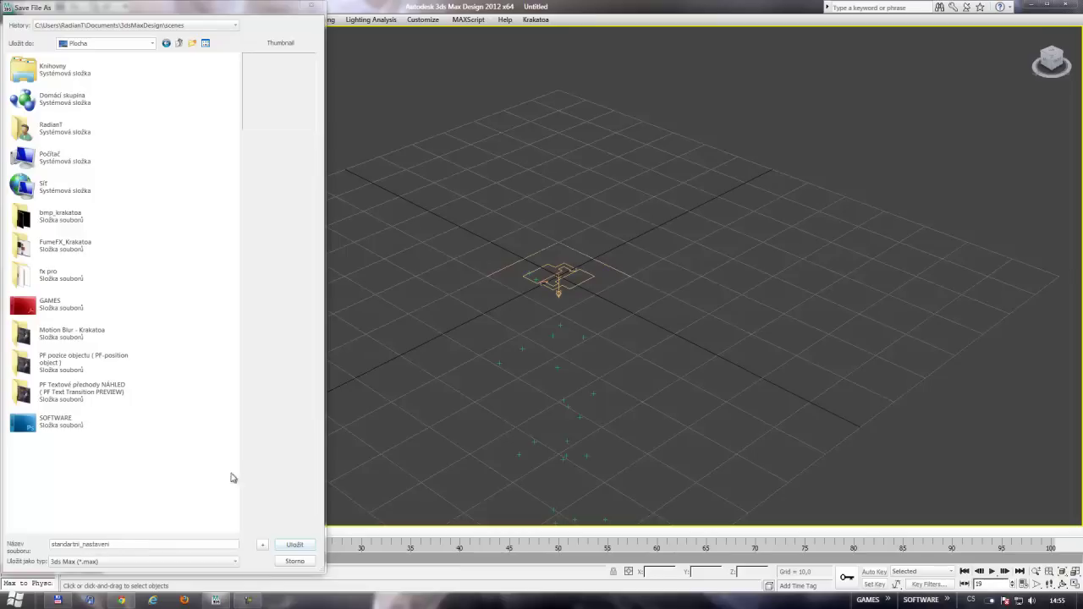
{"action": "key", "text": "Return"}
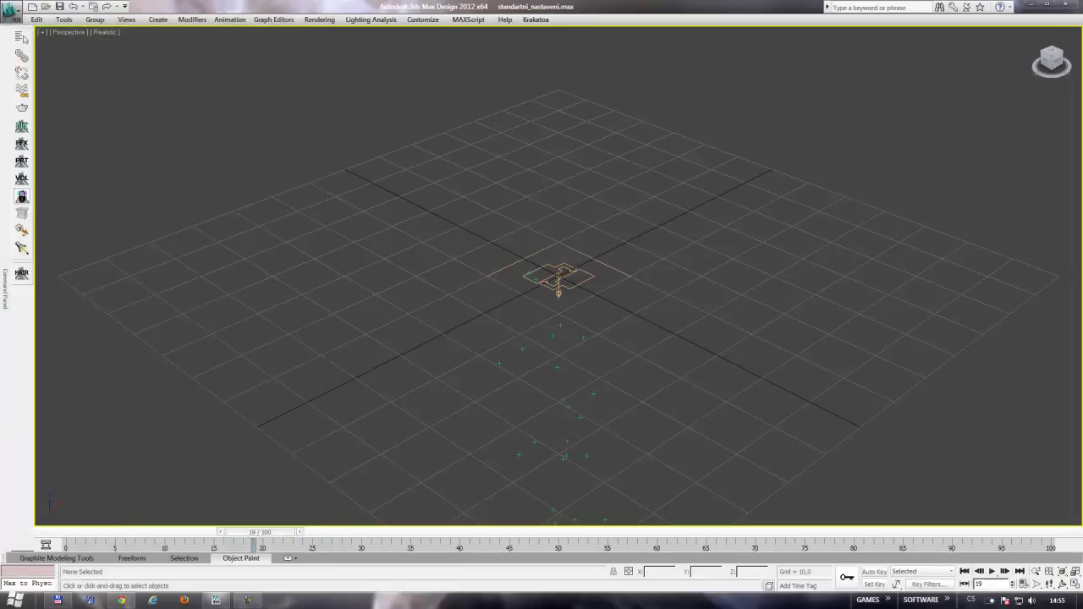
{"action": "left_click", "coordinate": [1063, 6]}
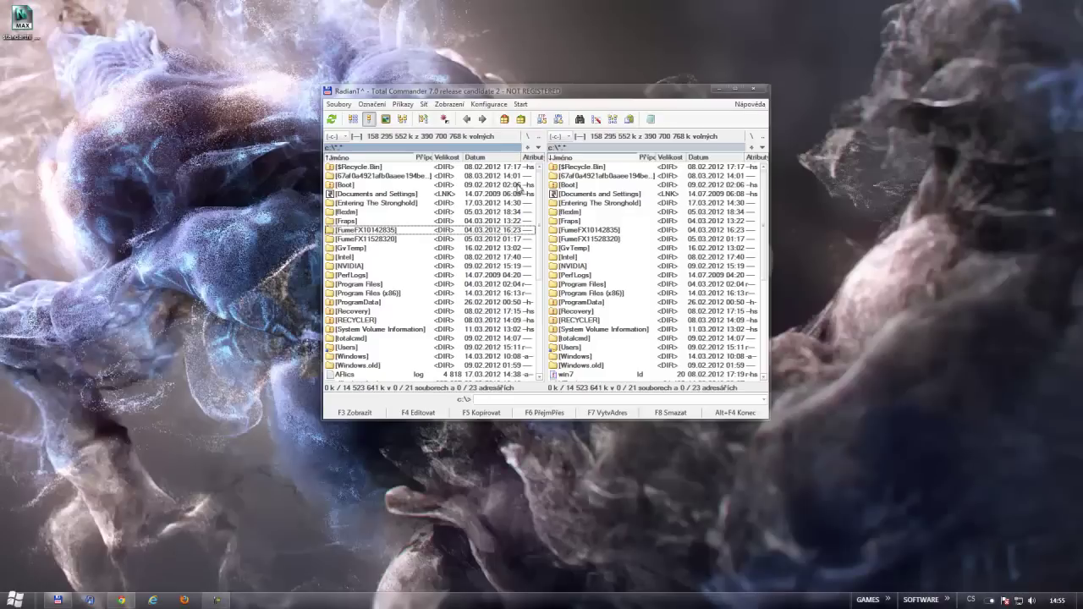
- Reposition the Total Commander window on the desktop and enlarge it to show more files
{"action": "left_click_drag", "start_coordinate": [449, 96], "coordinate": [418, 119]}
{"action": "left_click", "coordinate": [25, 41]}
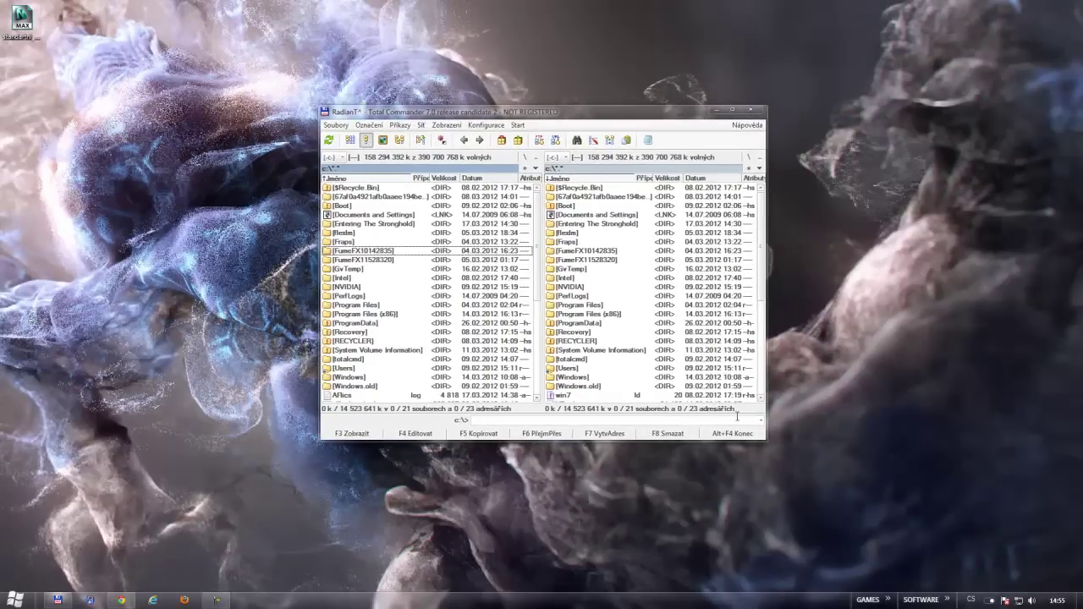
{"action": "left_click_drag", "start_coordinate": [765, 439], "coordinate": [982, 550]}
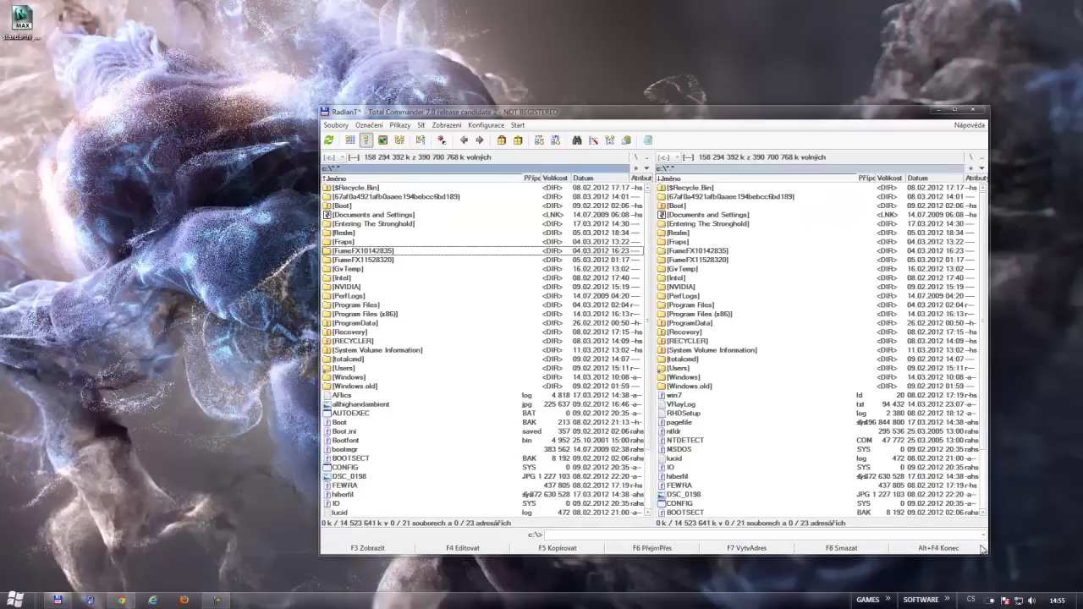
{"action": "left_click_drag", "start_coordinate": [590, 118], "coordinate": [516, 94]}
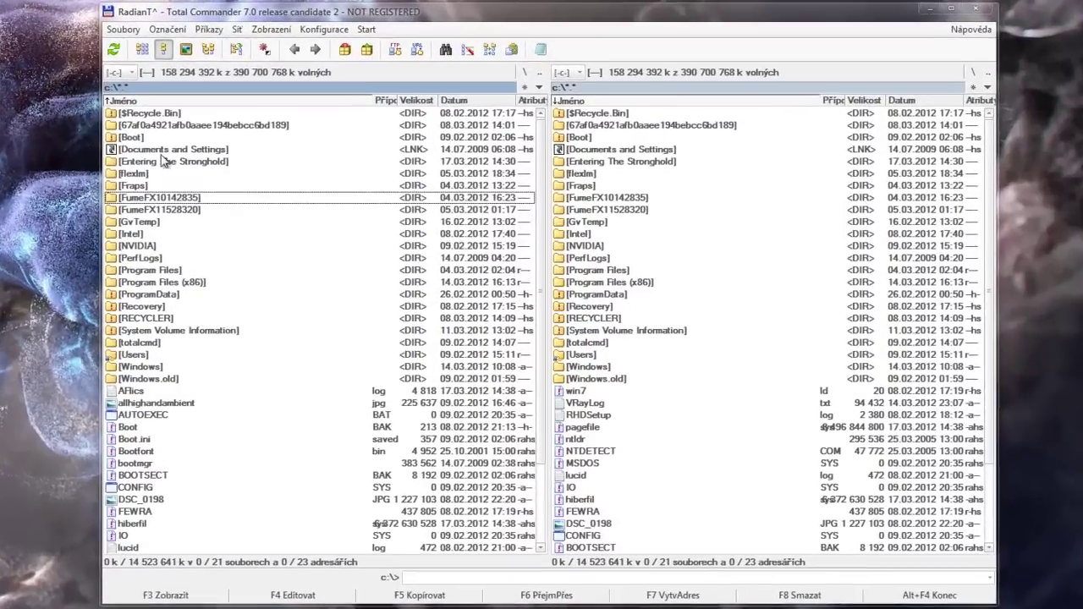
- Mark the Documents and Settings and Users entries on drive C, and open the Users directory listing
{"action": "left_click", "coordinate": [281, 182]}
{"action": "left_click", "coordinate": [161, 151]}
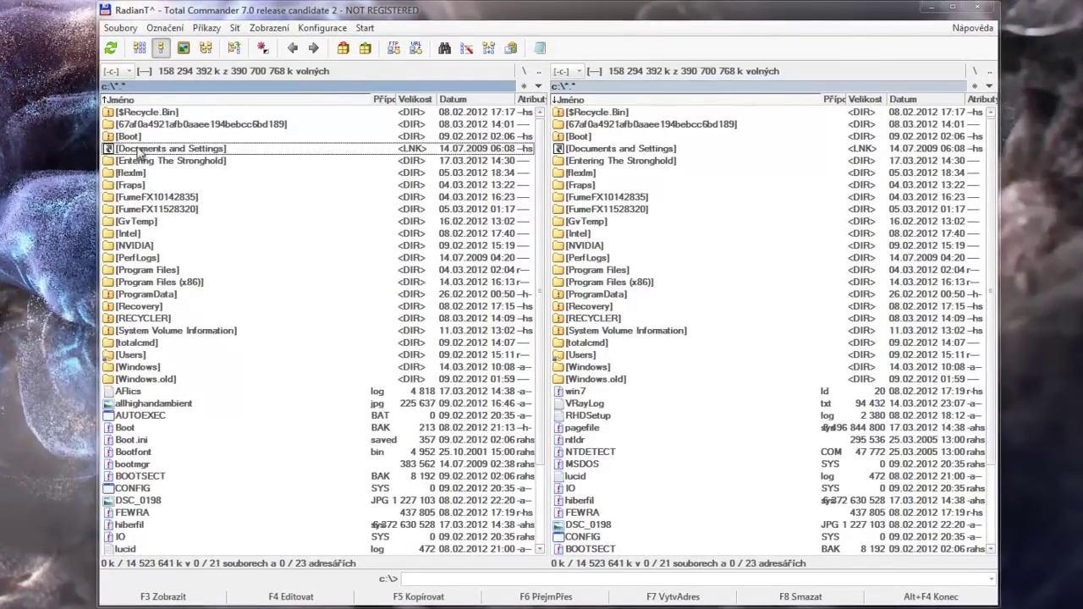
{"action": "right_click", "coordinate": [136, 357]}
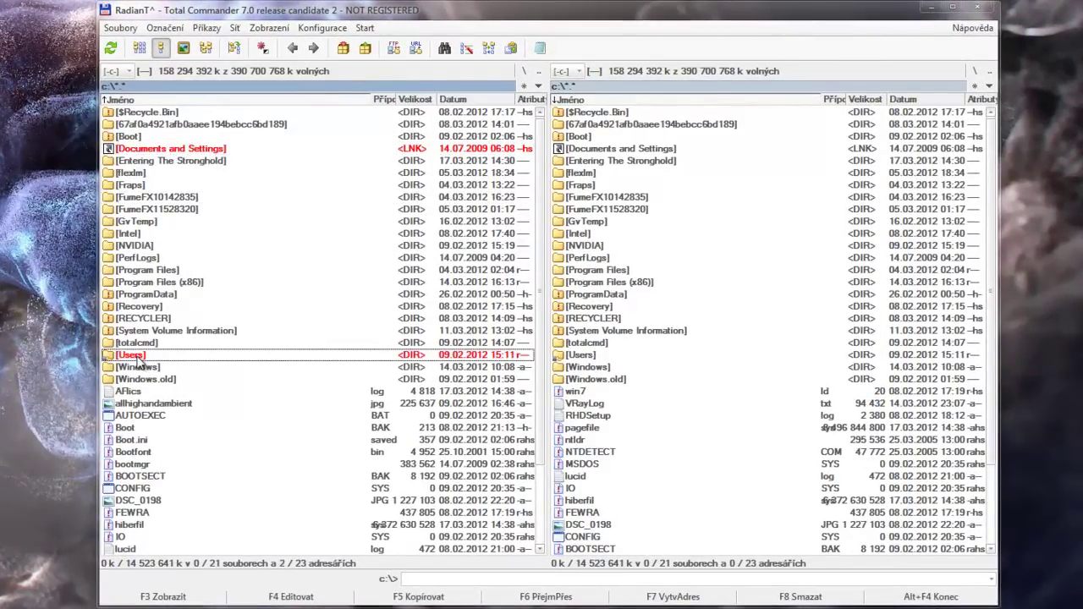
{"action": "left_click", "coordinate": [195, 151]}
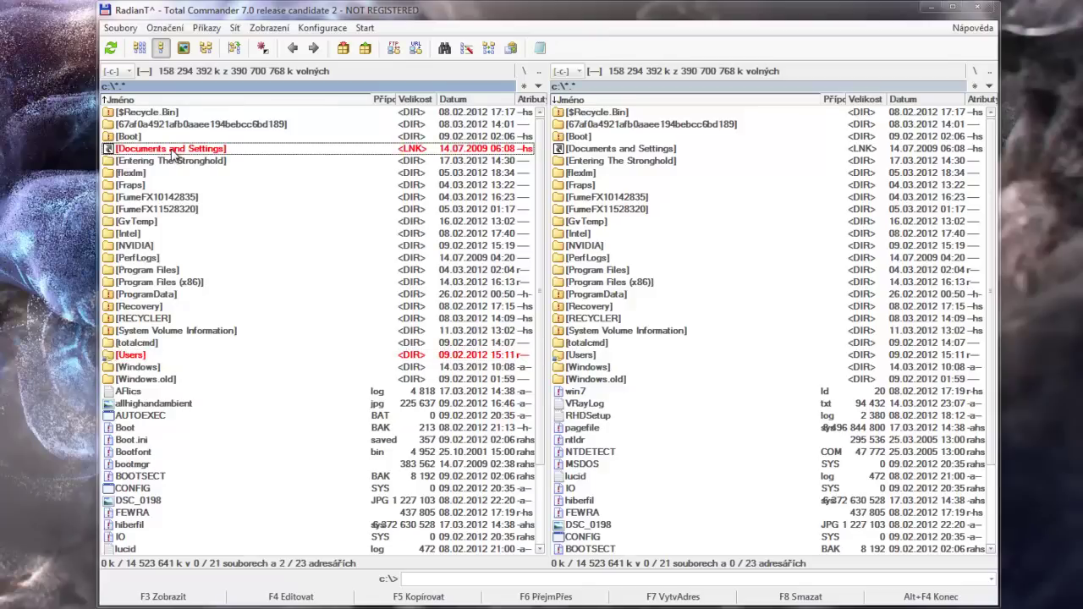
{"action": "left_click", "coordinate": [144, 359]}
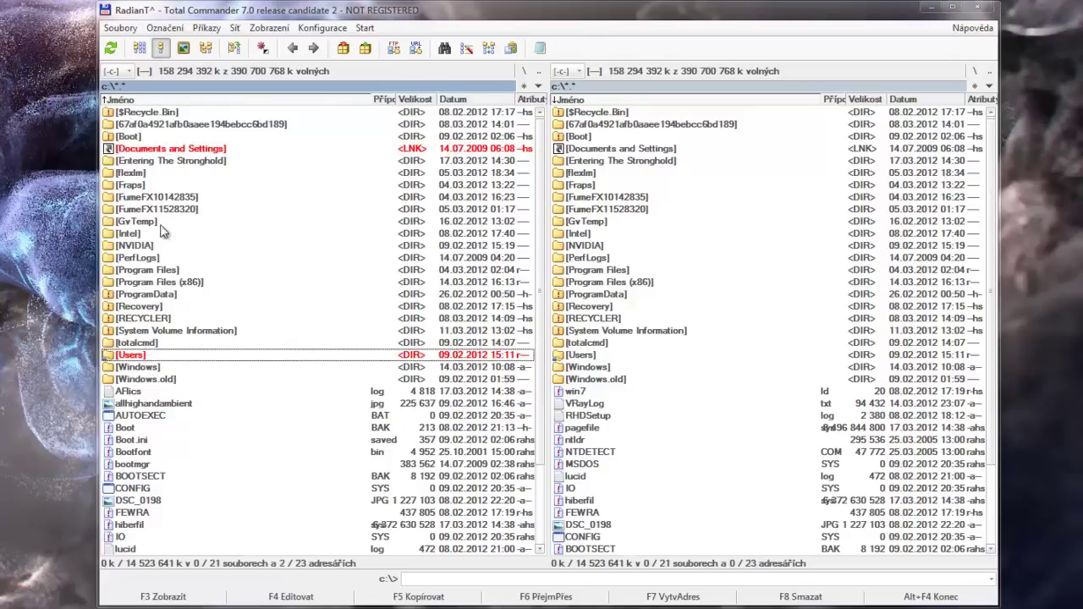
{"action": "left_click", "coordinate": [192, 152]}
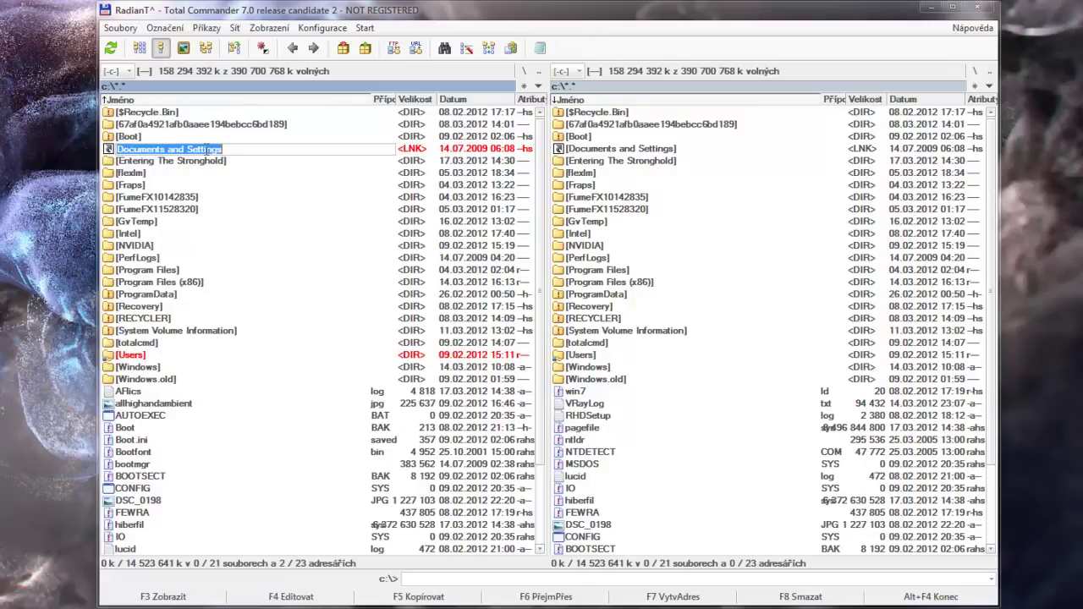
{"action": "left_click", "coordinate": [244, 171]}
{"action": "double_click", "coordinate": [233, 153]}
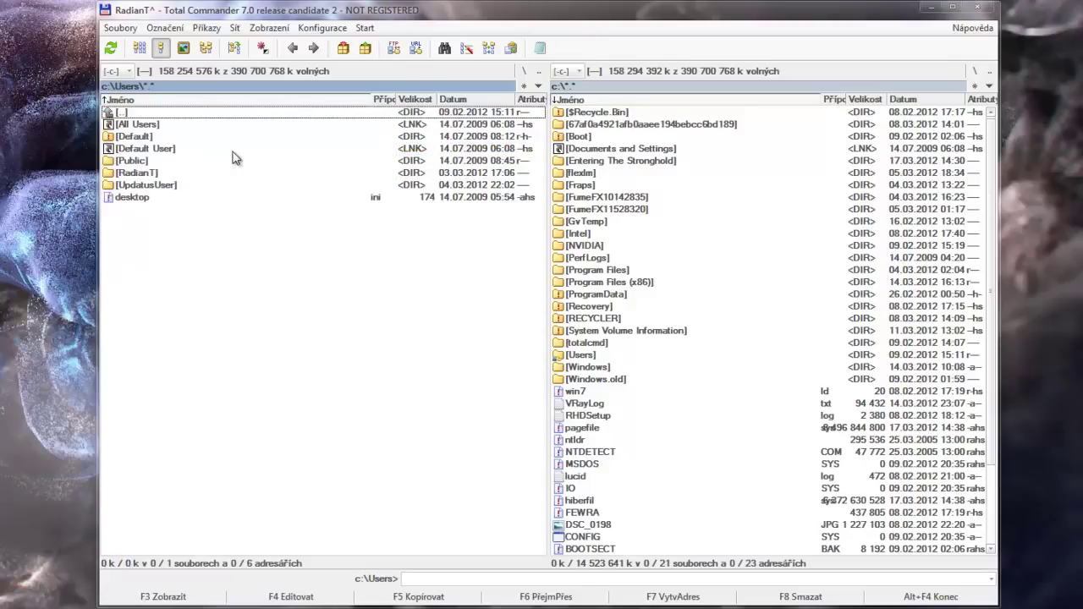
- Open the current user's profile folder inside Users
{"action": "left_click", "coordinate": [149, 174]}
{"action": "left_click", "coordinate": [153, 162]}
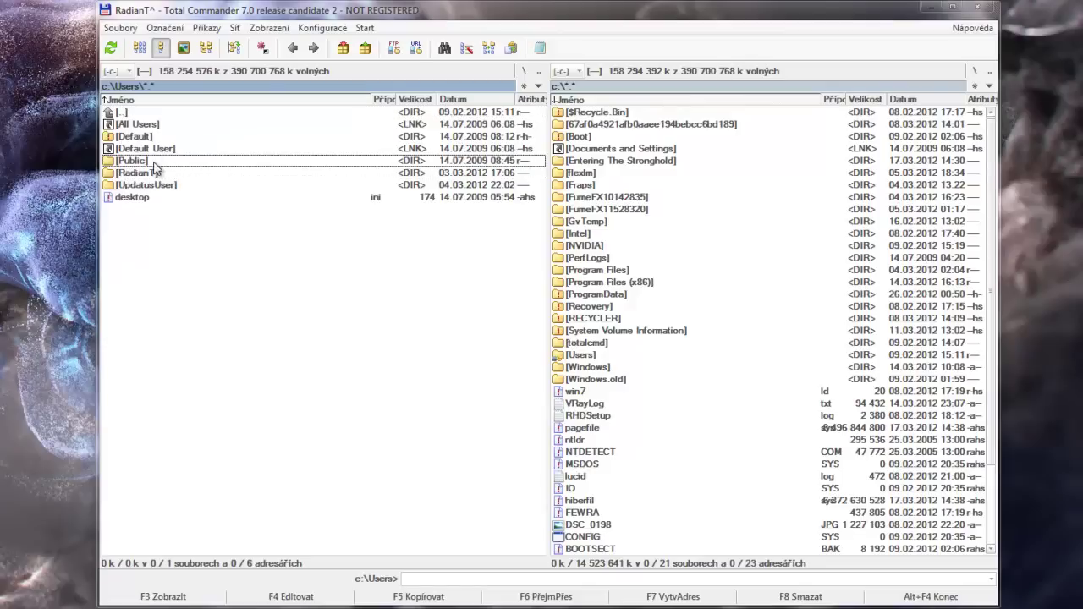
{"action": "left_click", "coordinate": [150, 138]}
{"action": "left_click", "coordinate": [153, 169]}
{"action": "left_click", "coordinate": [167, 188]}
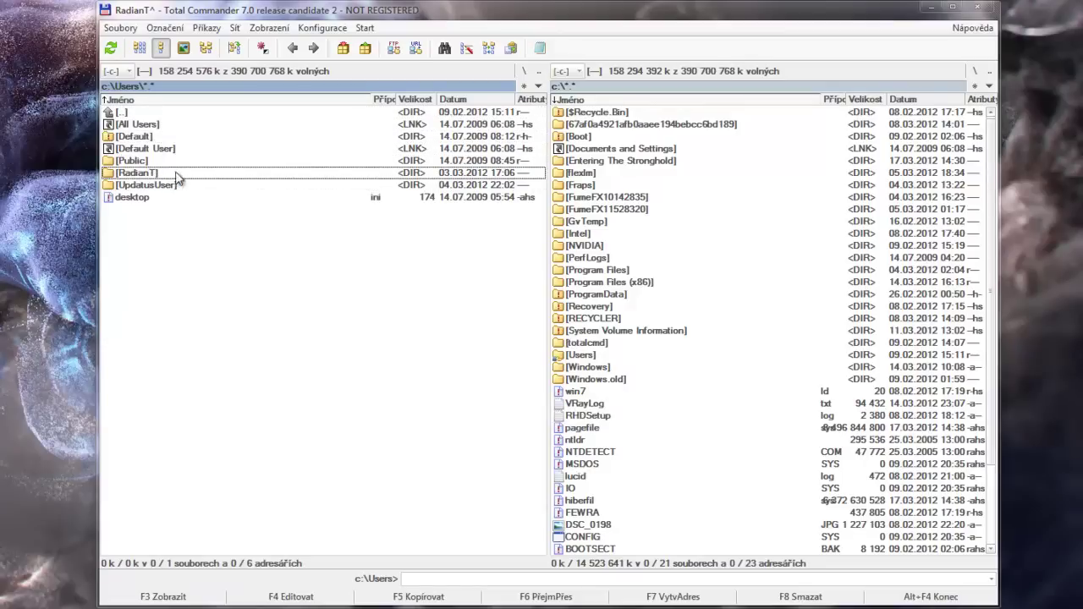
{"action": "key", "text": "super"}
{"action": "left_click", "coordinate": [135, 173]}
{"action": "double_click", "coordinate": [136, 173]}
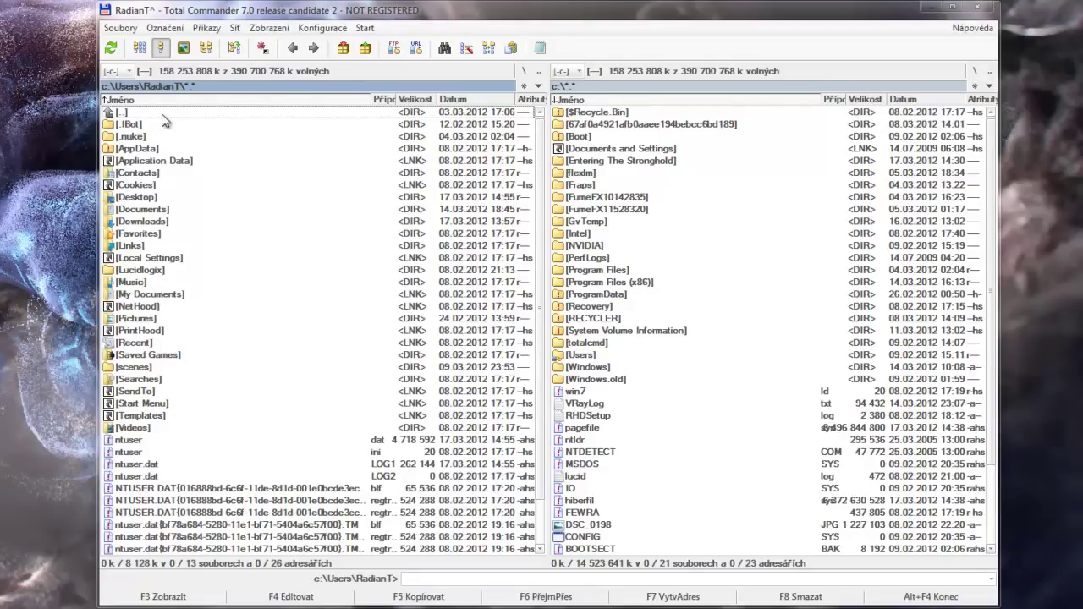
- Navigate through AppData and Local into the Autodesk folder
{"action": "double_click", "coordinate": [138, 149]}
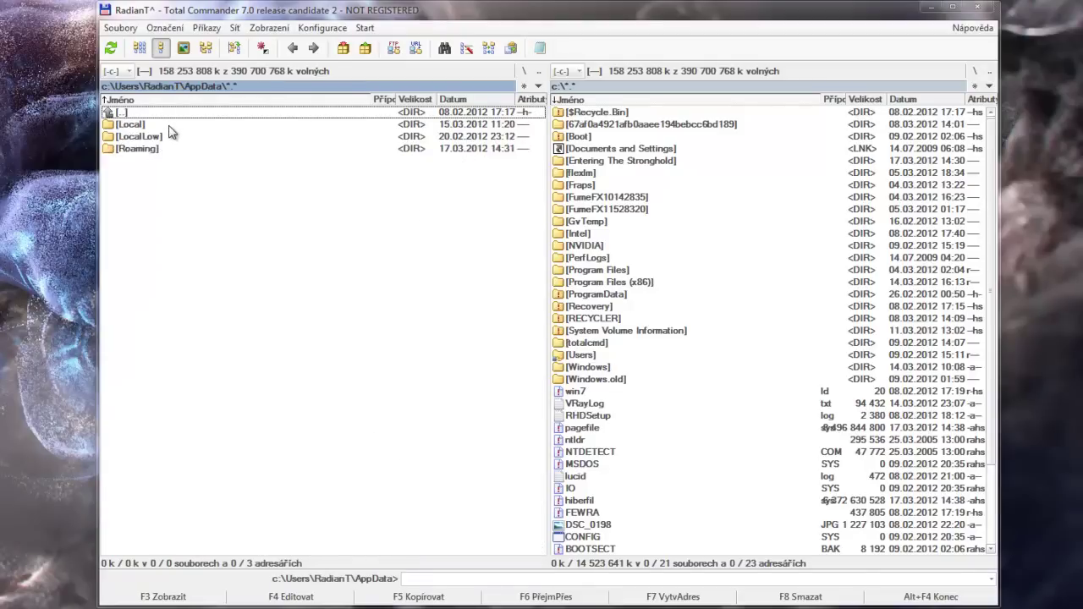
{"action": "left_click", "coordinate": [168, 126]}
{"action": "double_click", "coordinate": [187, 127]}
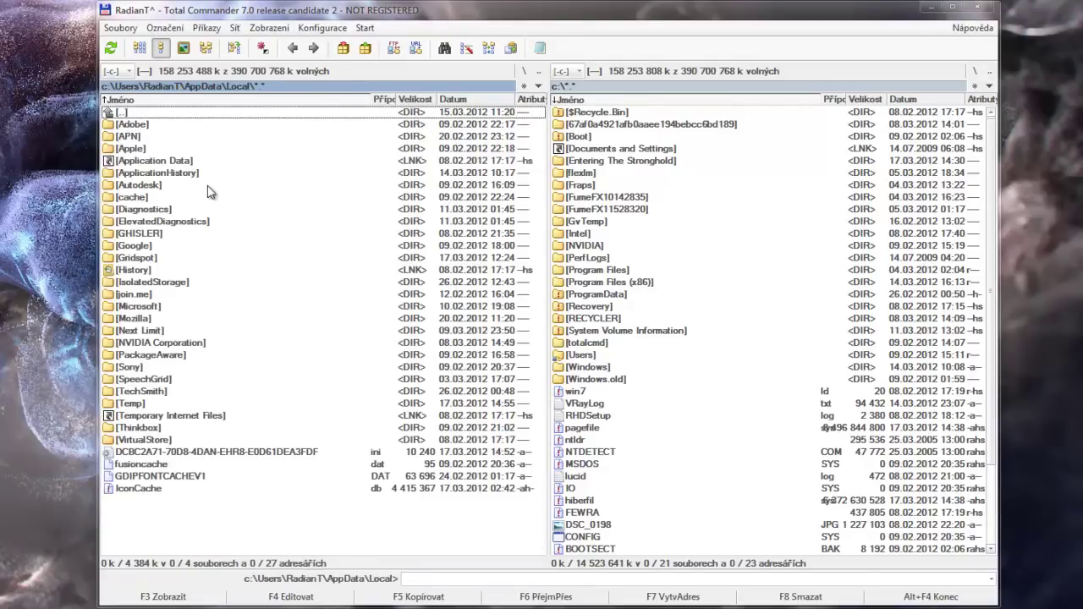
{"action": "left_click", "coordinate": [149, 185]}
{"action": "double_click", "coordinate": [173, 186]}
- Navigate through 3dsMaxDesign and 2012 - 64bit into the enu folder and select the plugcfg folder
{"action": "left_click", "coordinate": [200, 128]}
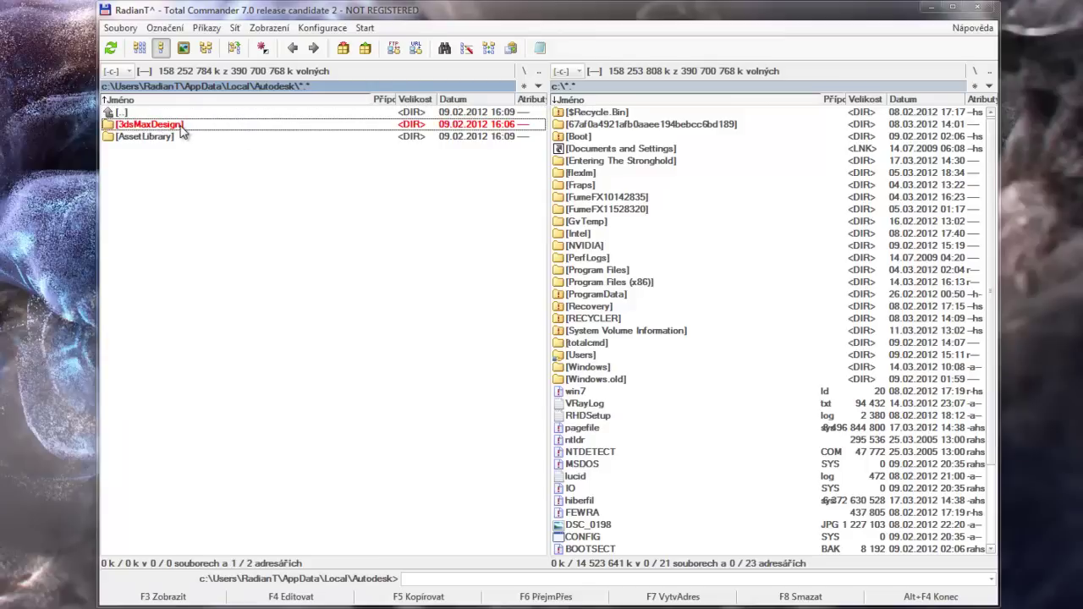
{"action": "double_click", "coordinate": [201, 128]}
{"action": "left_click", "coordinate": [168, 128]}
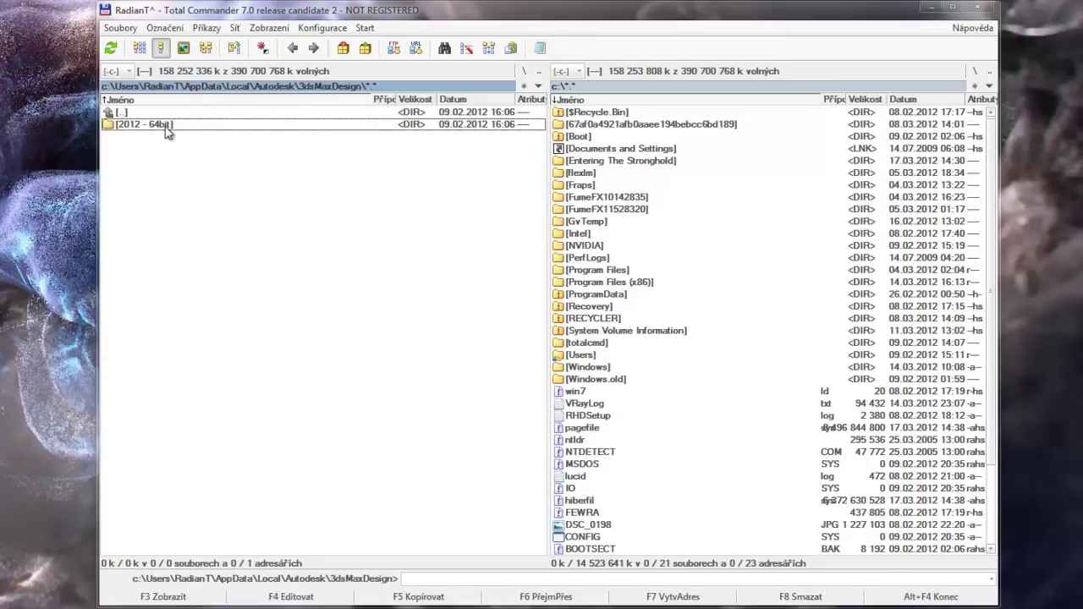
{"action": "double_click", "coordinate": [166, 132]}
{"action": "left_click", "coordinate": [168, 127]}
{"action": "double_click", "coordinate": [168, 127]}
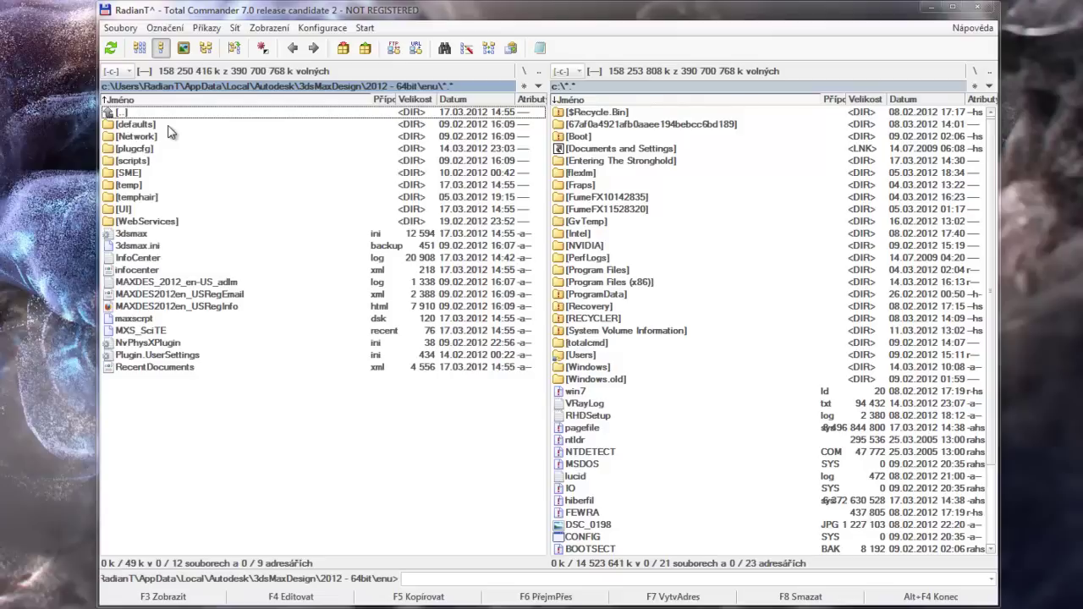
{"action": "left_click", "coordinate": [130, 151]}
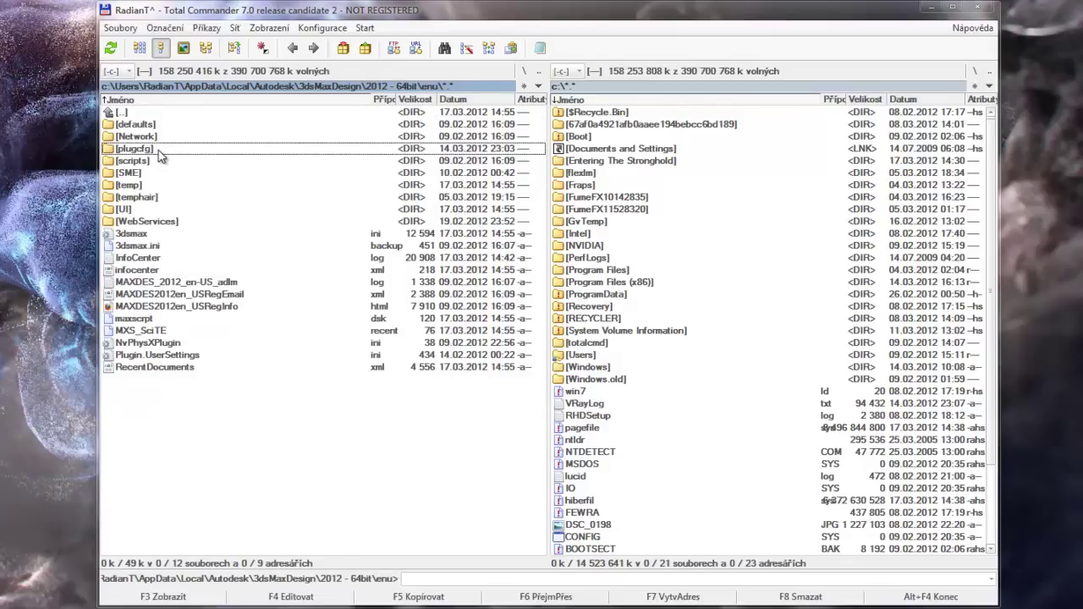
- Open the plugcfg folder and mark the Particle Flow Presets folder inside it
{"action": "double_click", "coordinate": [161, 155]}
{"action": "right_click", "coordinate": [180, 215]}
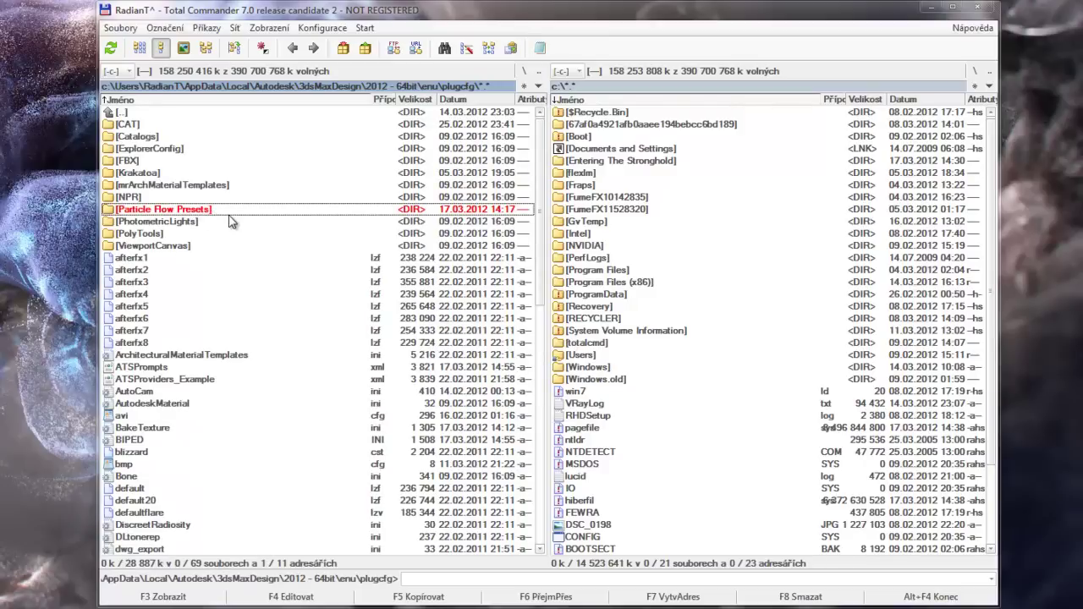
{"action": "left_click", "coordinate": [647, 186]}
{"action": "double_click", "coordinate": [648, 190]}
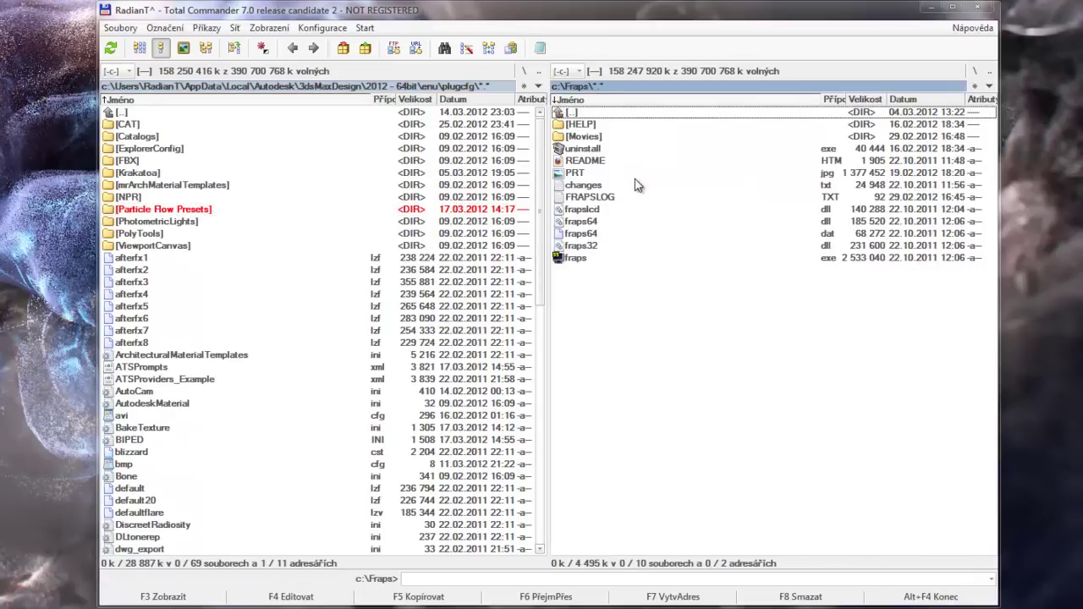
{"action": "key", "text": "BackSpace"}
- Open the Particle Flow Presets folder and mark its preset files down to the water presets
{"action": "double_click", "coordinate": [217, 212]}
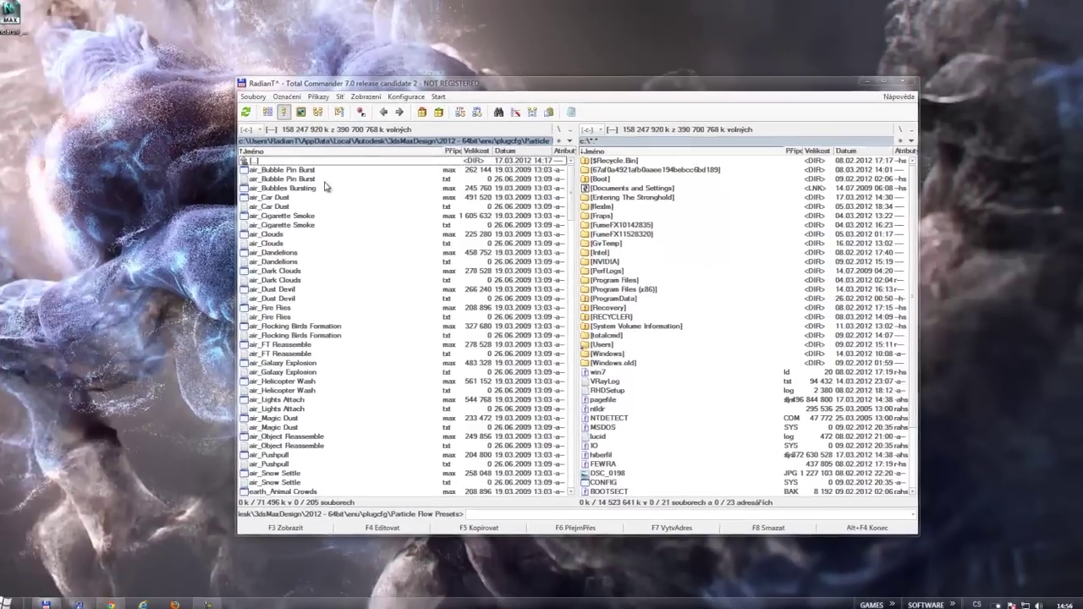
{"action": "right_click_drag", "start_coordinate": [214, 126], "coordinate": [208, 278]}
{"action": "right_click_drag", "start_coordinate": [328, 288], "coordinate": [330, 499]}
{"action": "left_click", "coordinate": [388, 318]}
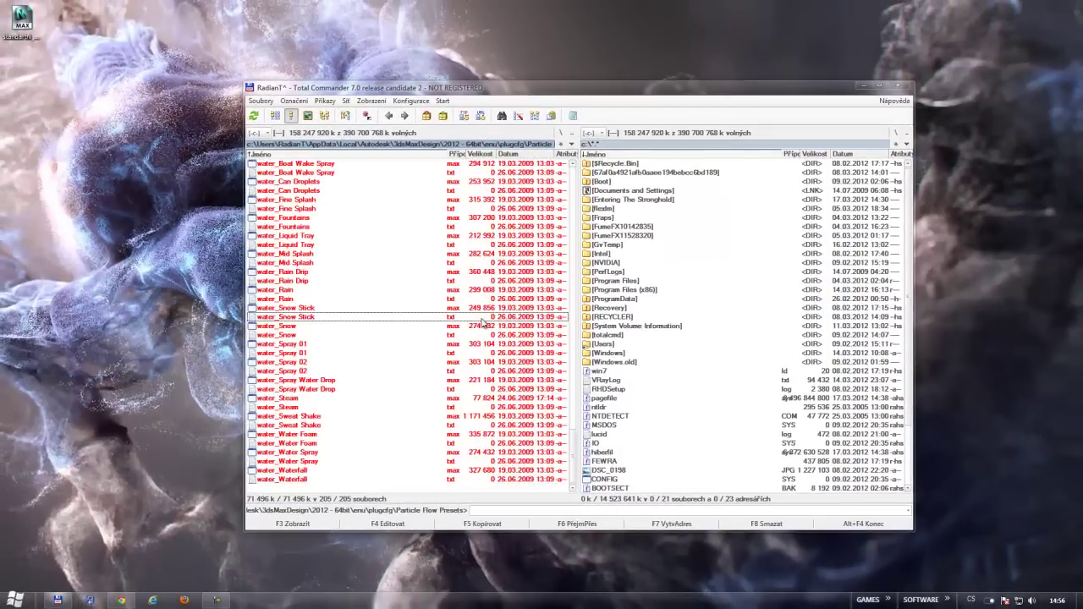
{"action": "left_click", "coordinate": [275, 262]}
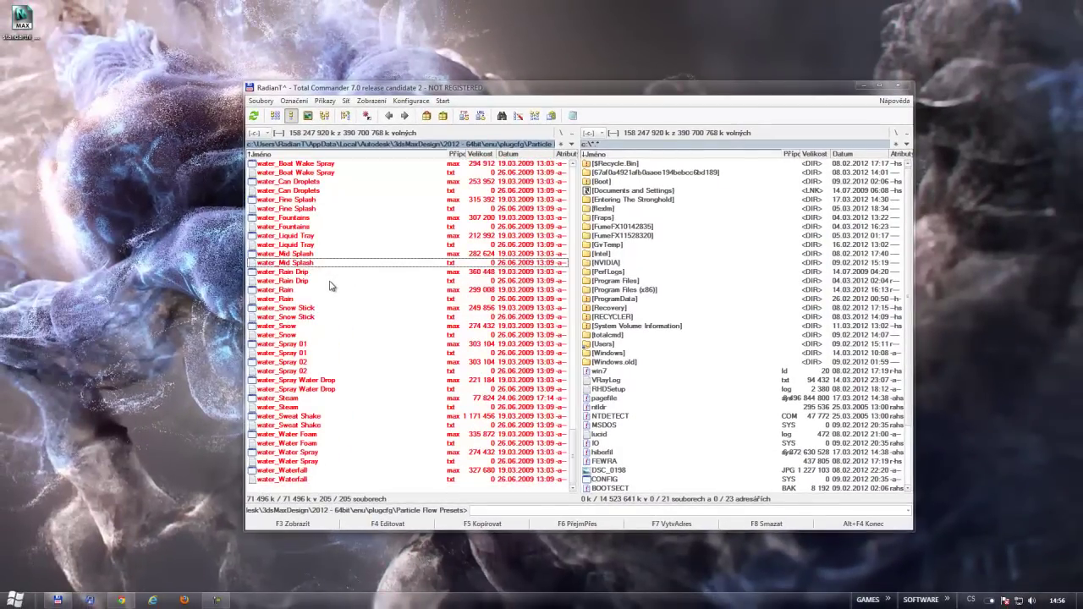
- Reopen the Particle Flow Presets folder and copy the standartni_nastaveni scene file from the desktop into it
{"action": "key", "text": "BackSpace"}
{"action": "double_click", "coordinate": [311, 237]}
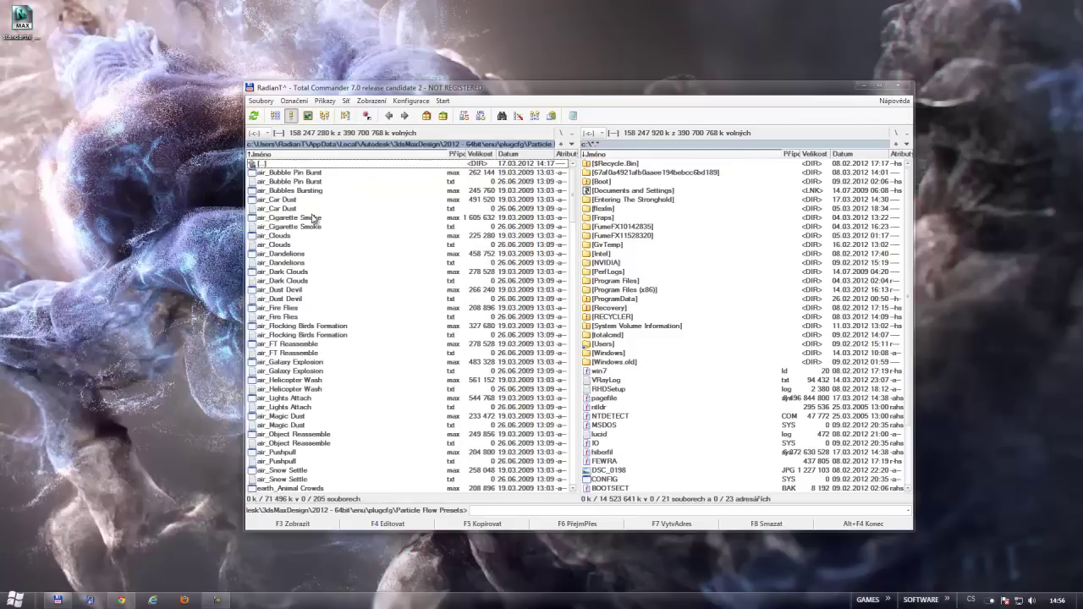
{"action": "left_click_drag", "start_coordinate": [25, 25], "coordinate": [311, 270]}
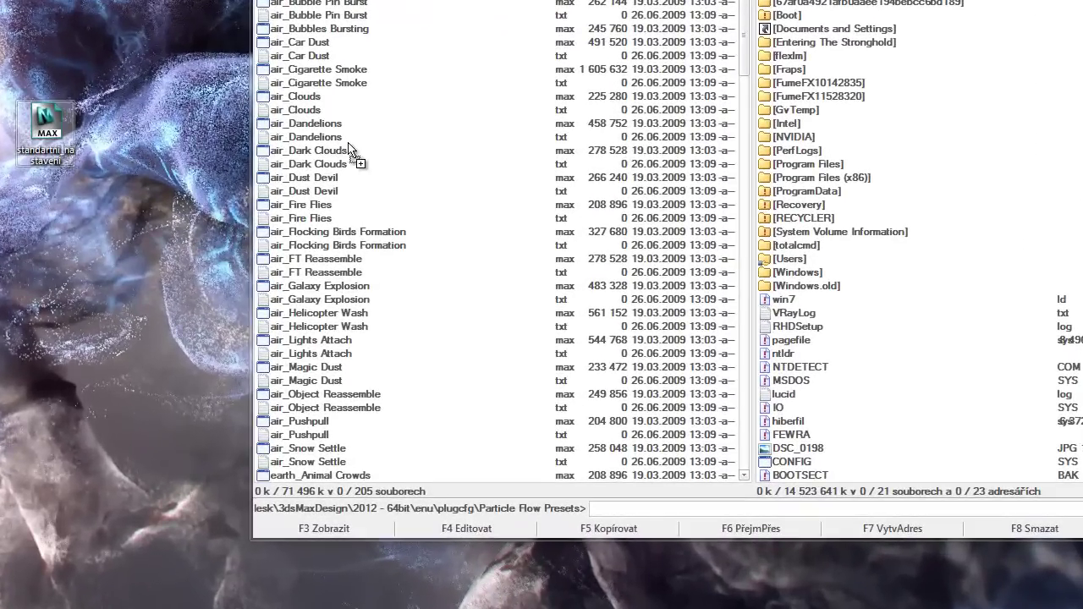
{"action": "left_click_drag", "start_coordinate": [349, 144], "coordinate": [423, 139]}
{"action": "key", "text": "Return"}
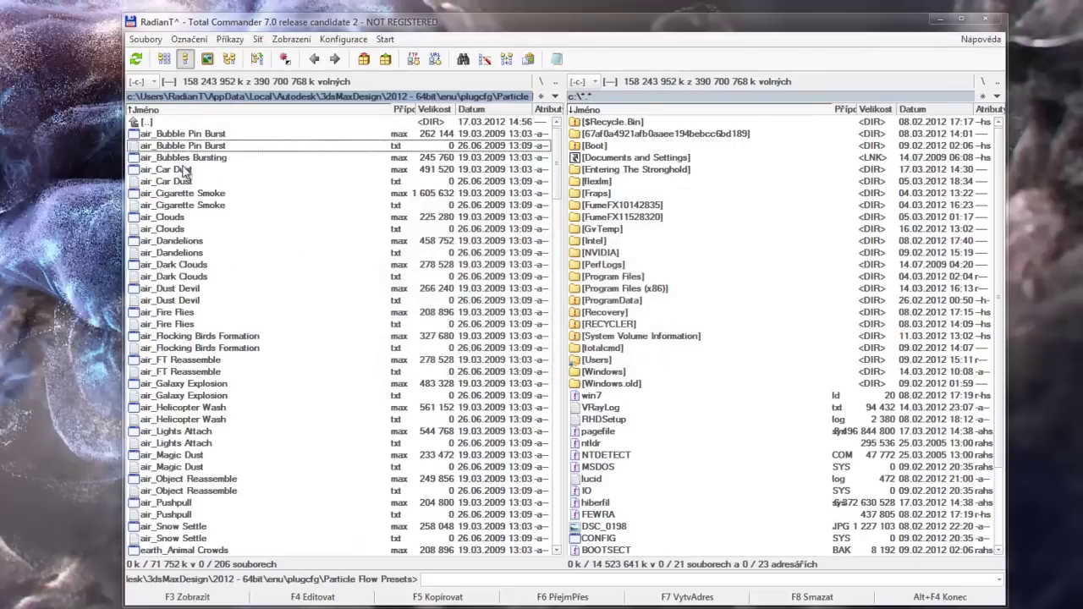
- Delete the original standartni_nastaveni scene file from the desktop, moving it to the Recycle Bin
{"action": "left_click", "coordinate": [177, 169]}
{"action": "left_click", "coordinate": [182, 181], "text": "shift"}
{"action": "left_click", "coordinate": [183, 181]}
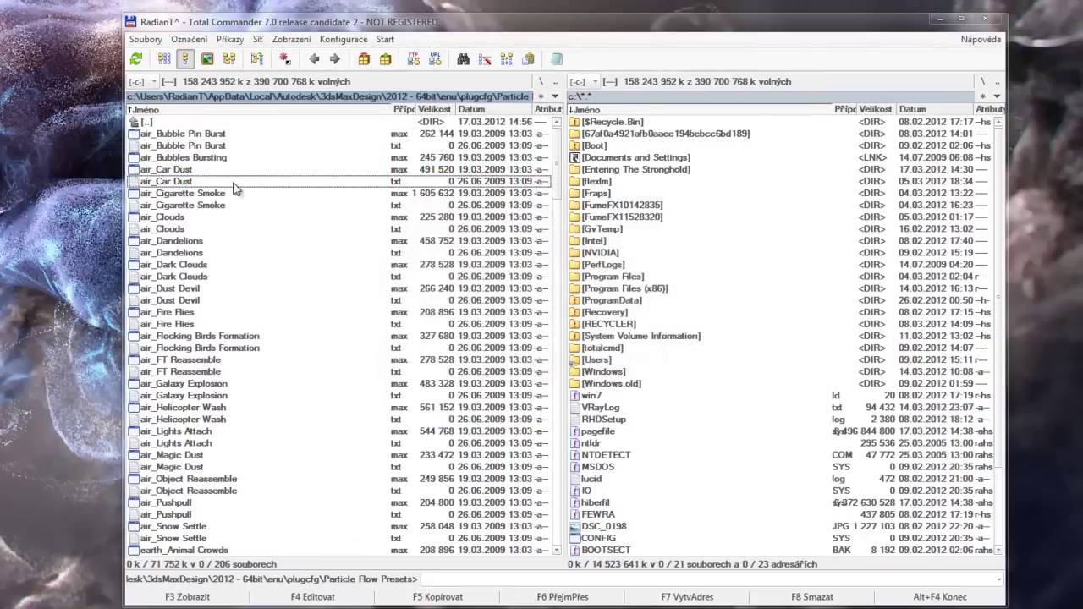
{"action": "left_click", "coordinate": [398, 185]}
{"action": "left_click_drag", "start_coordinate": [1, 189], "coordinate": [3, 282]}
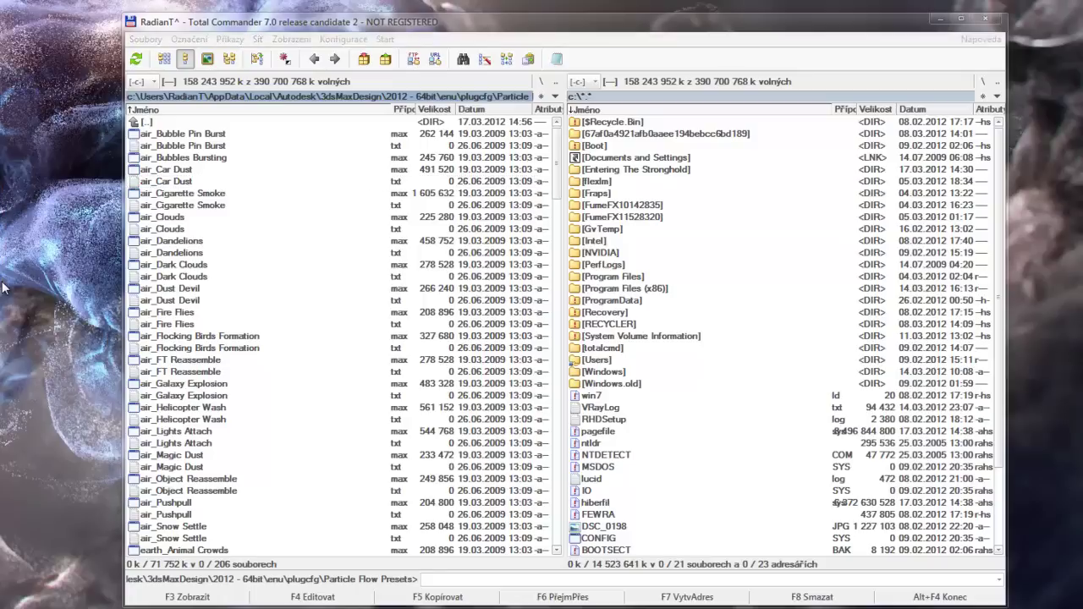
{"action": "key", "text": "Delete"}
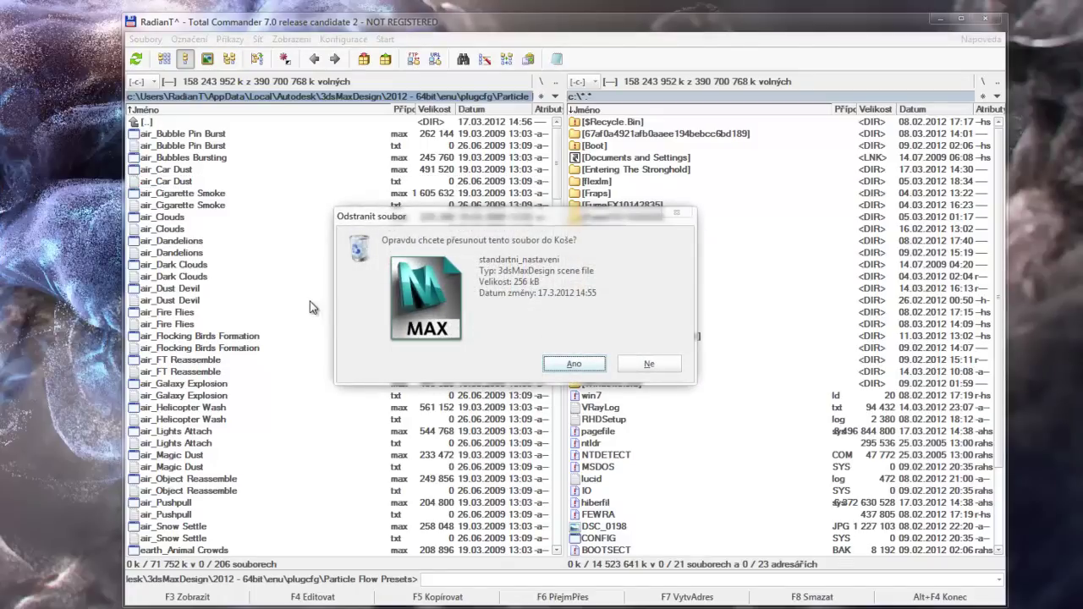
{"action": "key", "text": "Return"}
- Locate the copied standartni_nastaveni file between the spawni and water presets in the Particle Flow Presets folder
{"action": "left_click", "coordinate": [180, 230]}
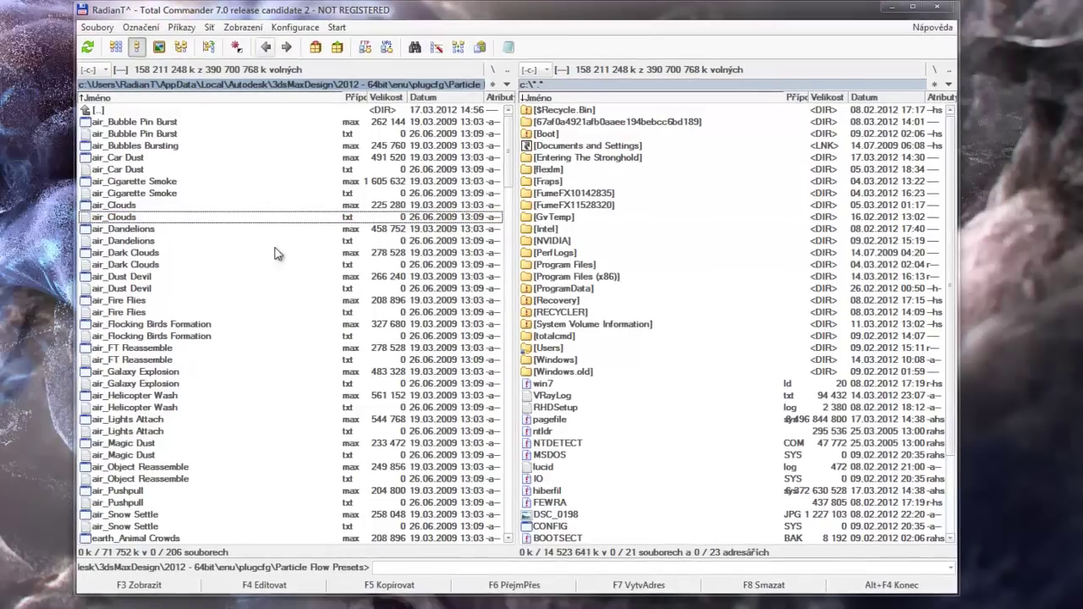
{"action": "scroll", "coordinate": [325, 275], "scroll_direction": "down", "scroll_amount": 10}
{"action": "left_click_drag", "start_coordinate": [506, 203], "coordinate": [511, 438]}
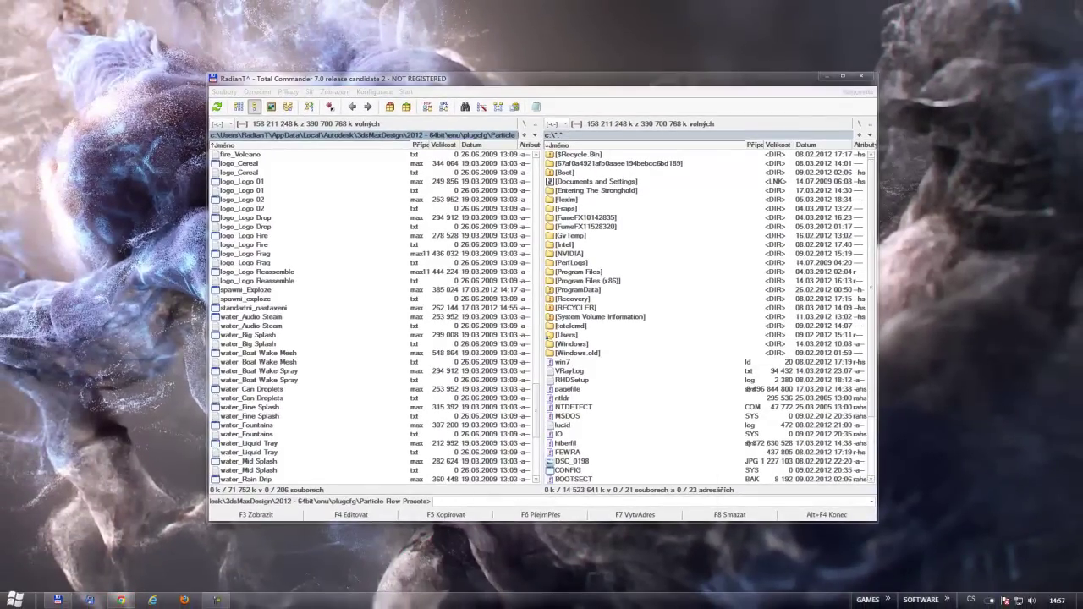
- Bring the browser onto this screen and play the particle fragmentation part of the YouTube video "Allan McKay discusses visual FX in NYC", pausing it at 0:47:16
{"action": "left_click_drag", "start_coordinate": [1082, 91], "coordinate": [286, 49]}
{"action": "double_click", "coordinate": [303, 55]}
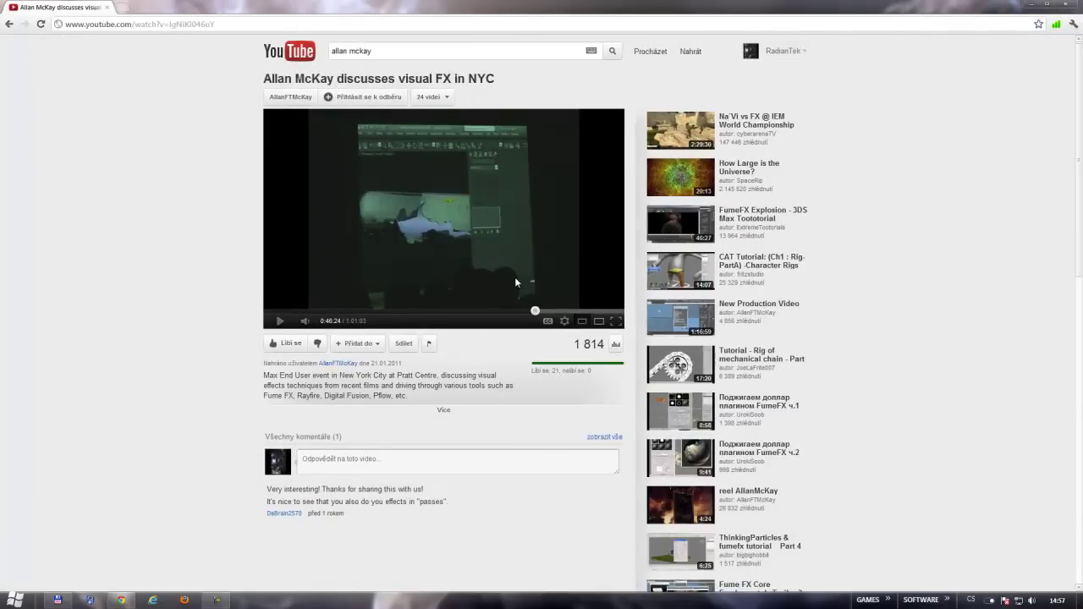
{"action": "left_click", "coordinate": [515, 278]}
{"action": "left_click", "coordinate": [538, 313]}
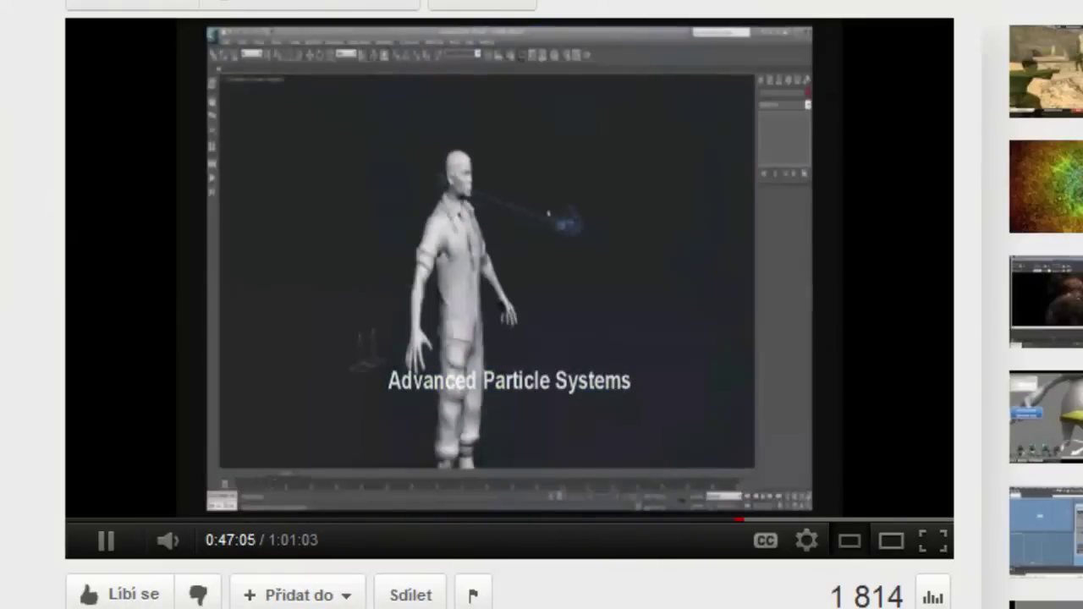
{"action": "left_click", "coordinate": [626, 430]}
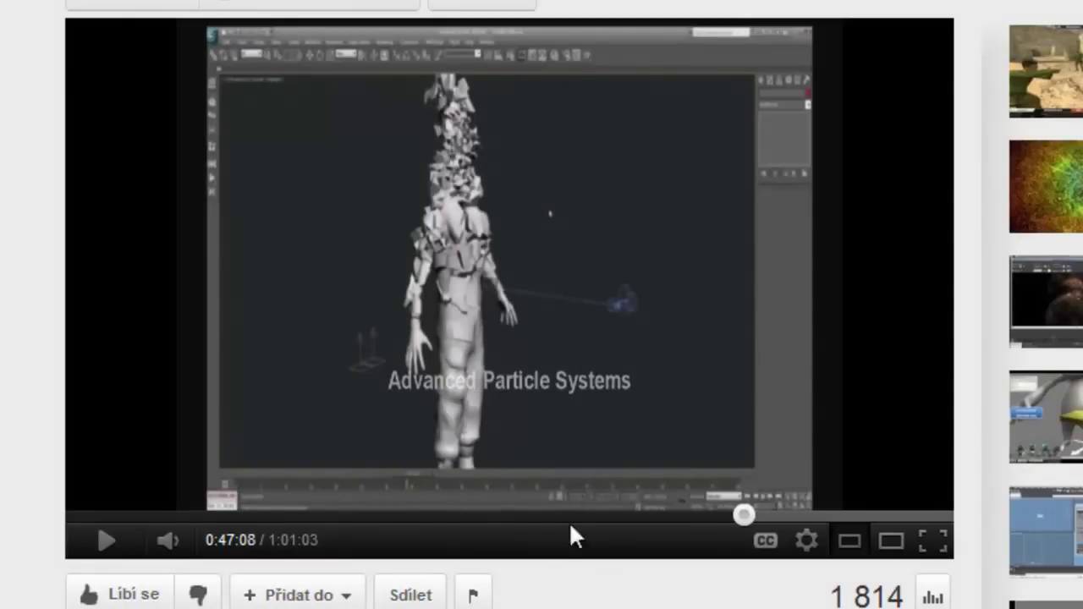
{"action": "left_click", "coordinate": [478, 373]}
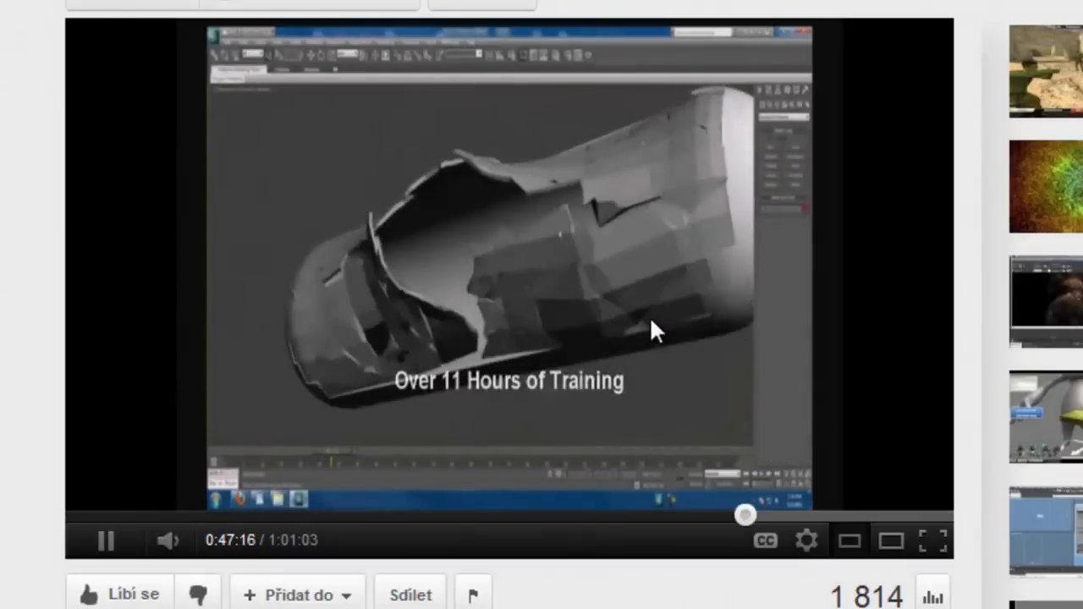
{"action": "left_click", "coordinate": [648, 331]}
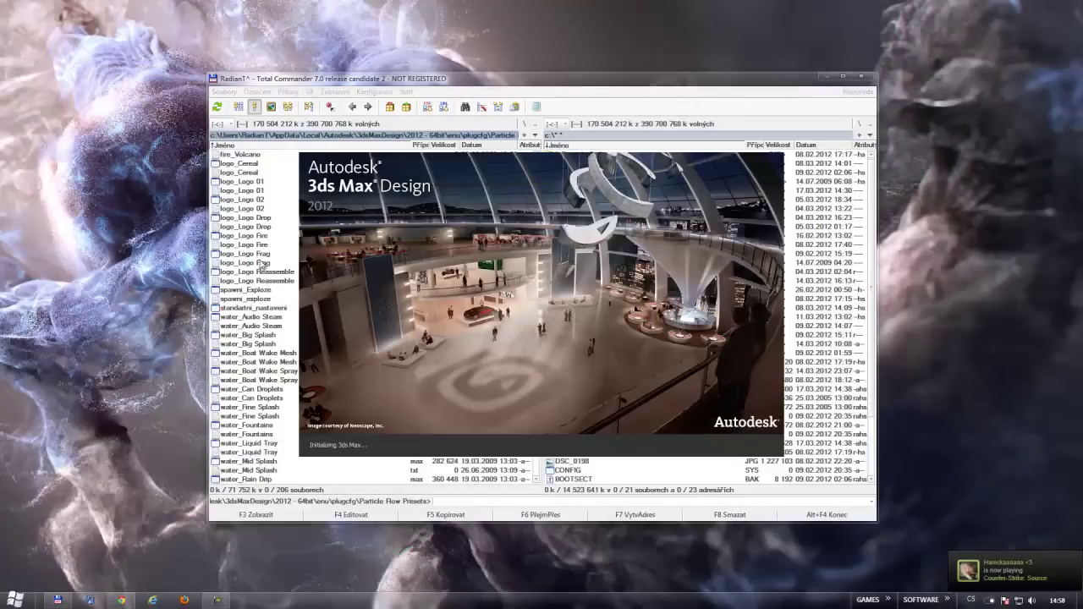
- Minimize the file manager at the plugcfg folder and move the browser window off to the other display
{"action": "left_click", "coordinate": [225, 244]}
{"action": "key", "text": "BackSpace"}
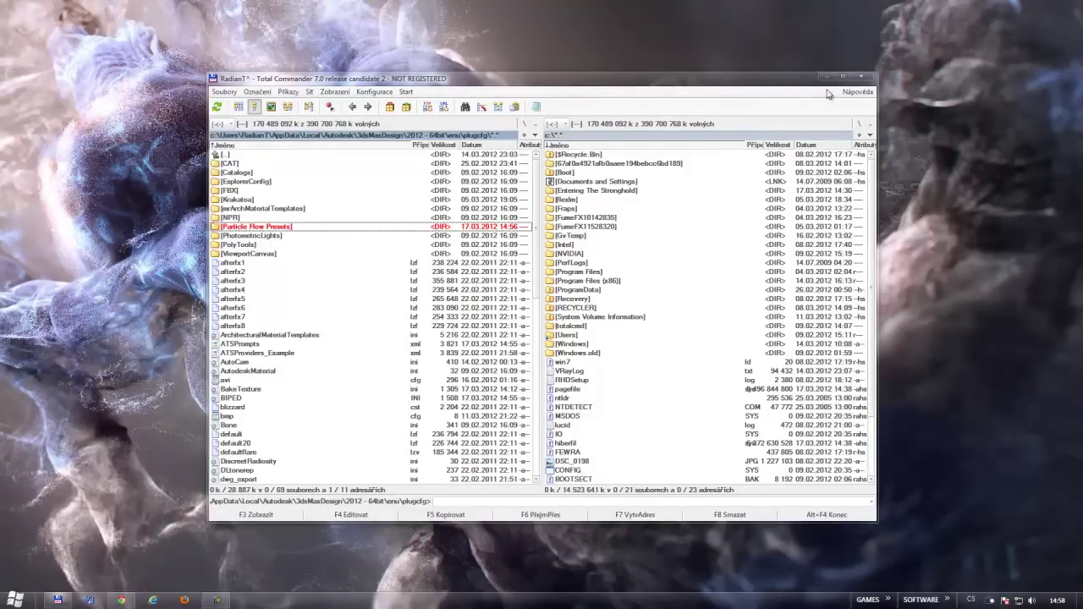
{"action": "left_click", "coordinate": [831, 76]}
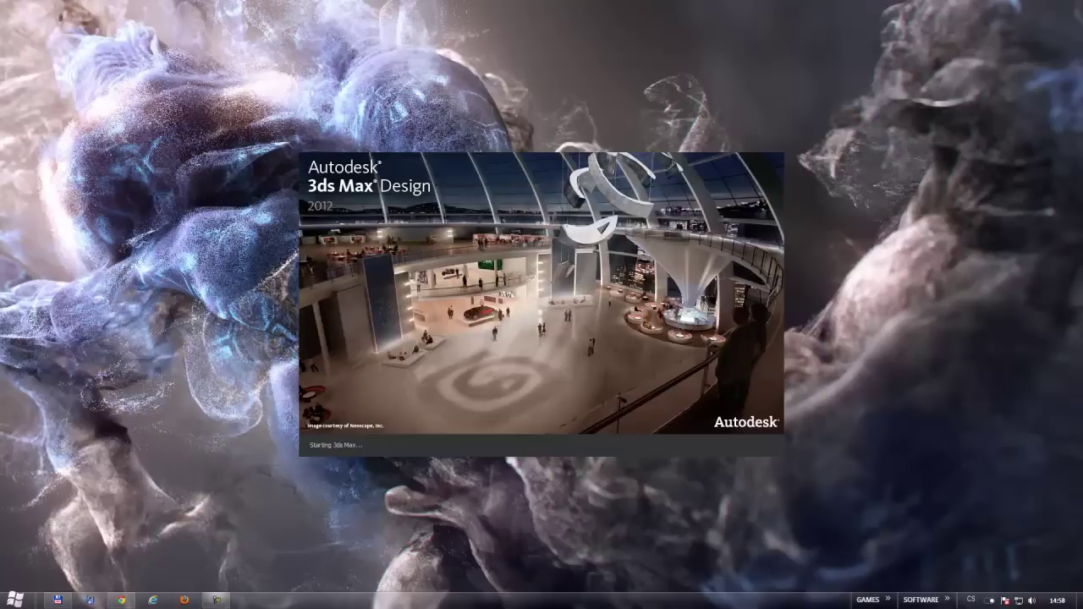
{"action": "left_click", "coordinate": [132, 602]}
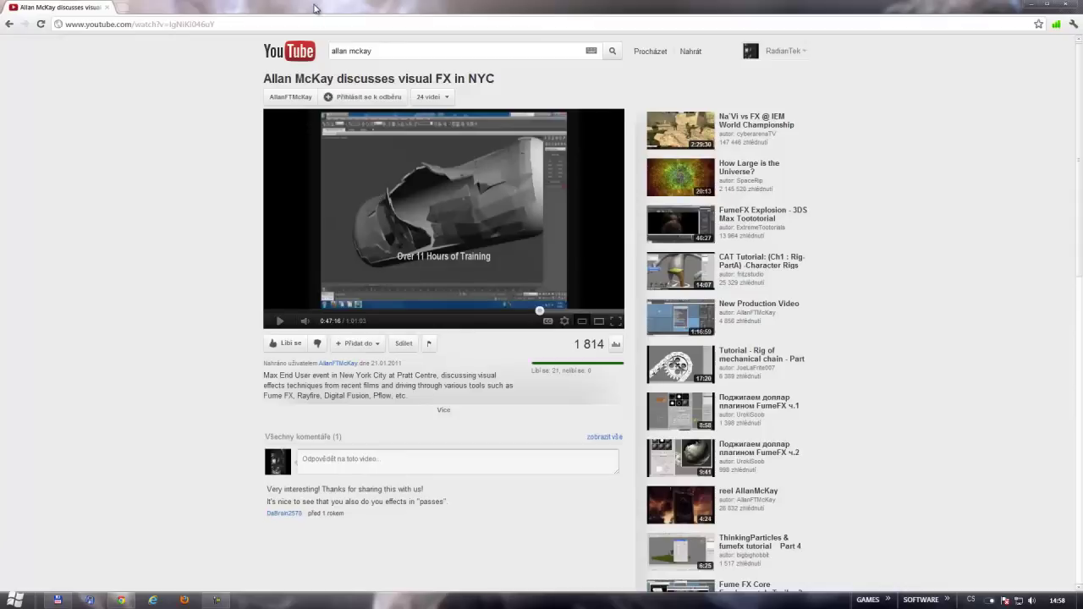
{"action": "left_click_drag", "start_coordinate": [315, 5], "coordinate": [1082, 50]}
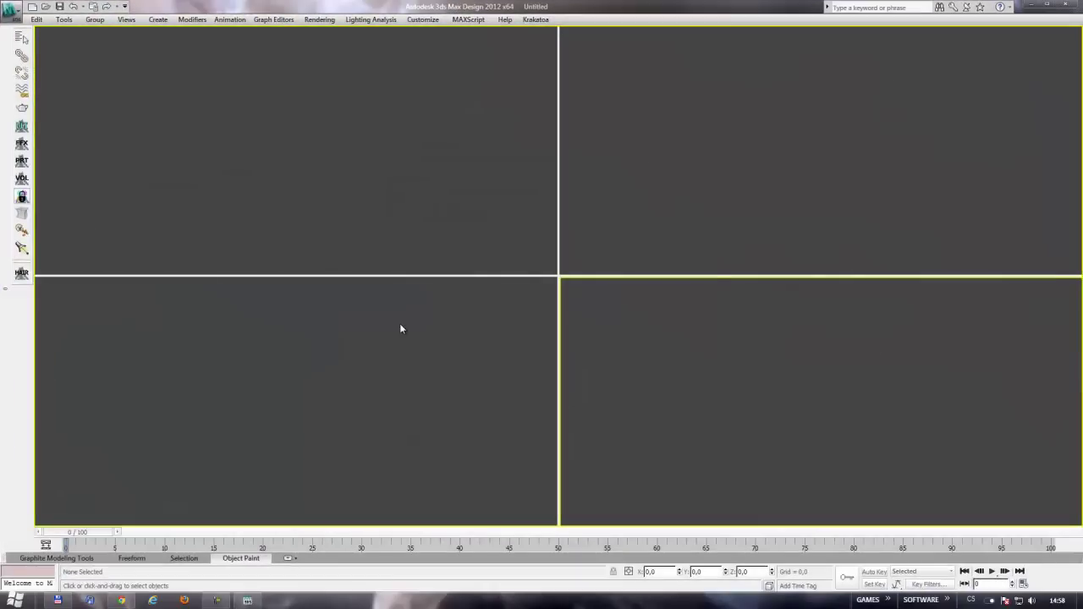
{"action": "left_click", "coordinate": [8, 13]}
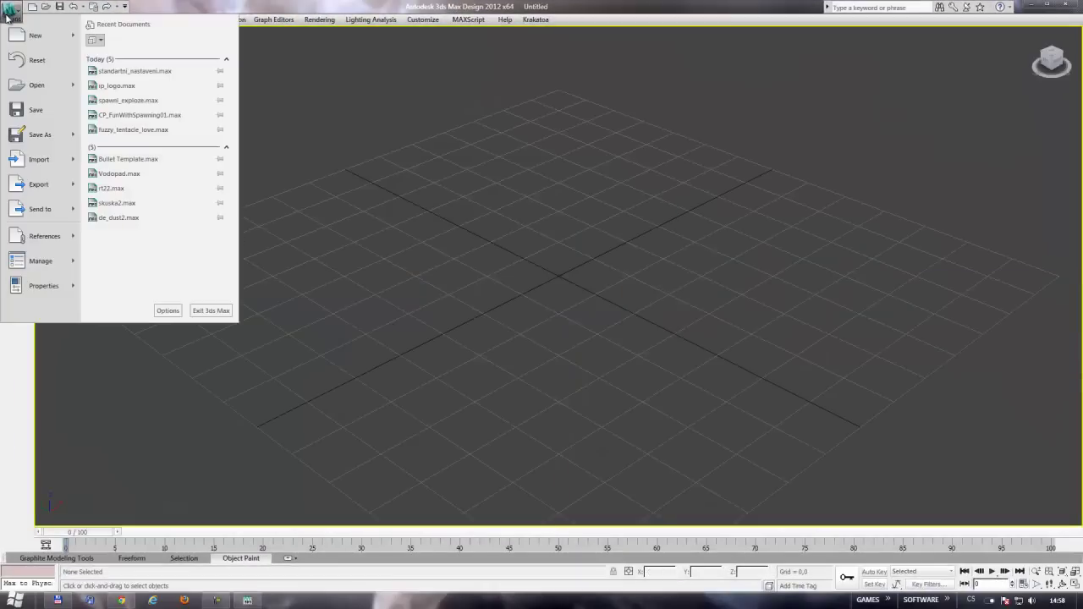
{"action": "left_click", "coordinate": [304, 115]}
{"action": "key", "text": "super+Right"}
{"action": "left_click_drag", "start_coordinate": [19, 89], "coordinate": [290, 268]}
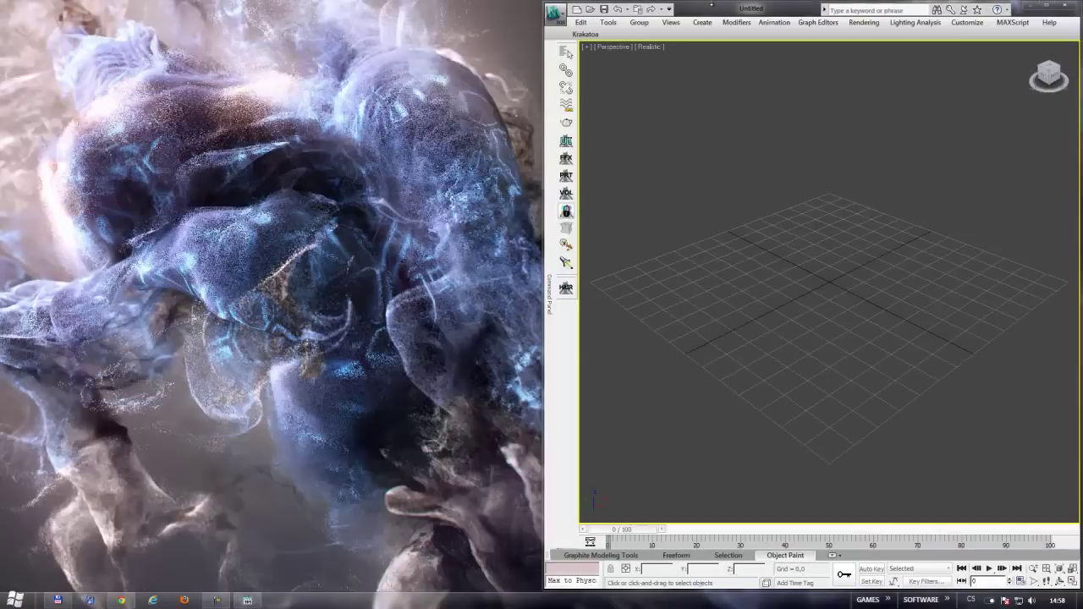
{"action": "left_click", "coordinate": [736, 13]}
{"action": "double_click", "coordinate": [738, 12]}
{"action": "left_click_drag", "start_coordinate": [545, 261], "coordinate": [547, 262]}
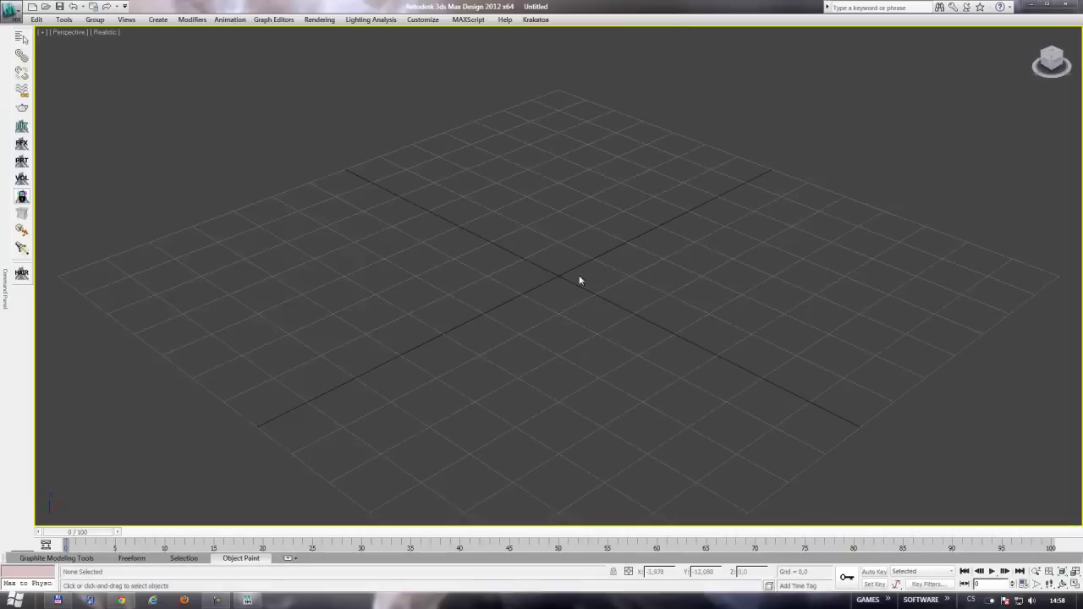
- In 3ds Max, open Particle View and place a Preset Flow in the event area
{"action": "key", "text": "6"}
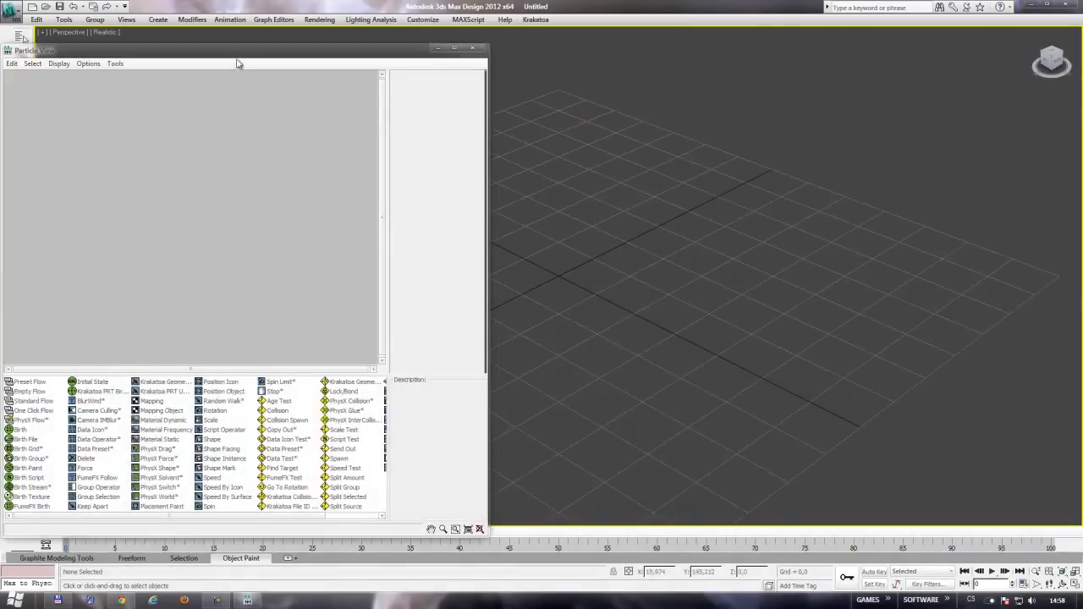
{"action": "left_click_drag", "start_coordinate": [253, 52], "coordinate": [306, 40]}
{"action": "left_click_drag", "start_coordinate": [90, 366], "coordinate": [166, 318]}
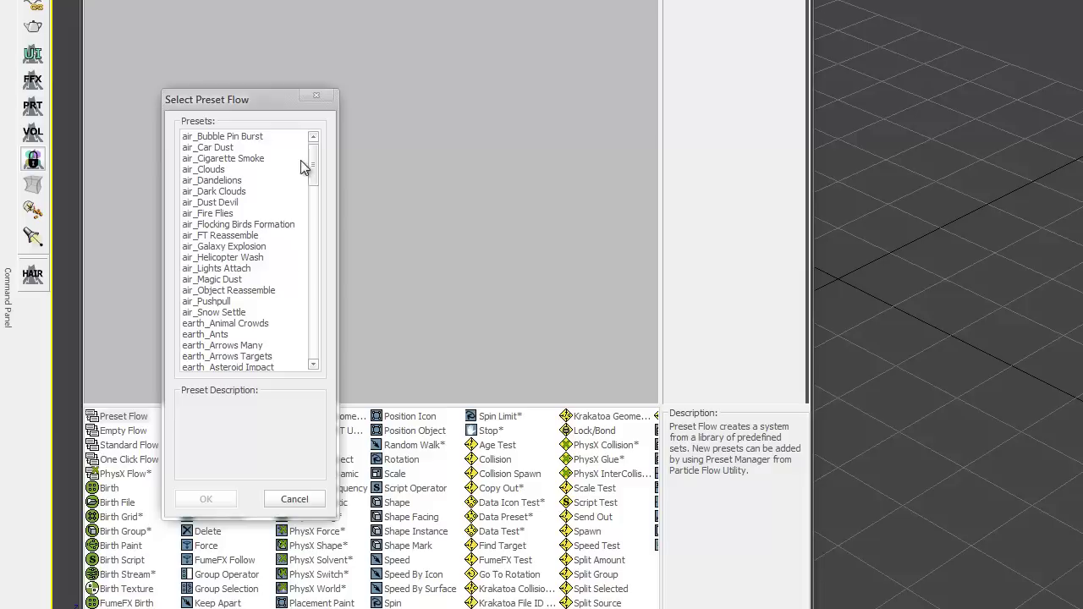
- Look through the air, earth, fire, logo, spawni and water entries in the preset list for standartni_nastaveni, then close the dialog and Particle View
{"action": "left_click_drag", "start_coordinate": [312, 167], "coordinate": [316, 286]}
{"action": "left_click", "coordinate": [259, 312]}
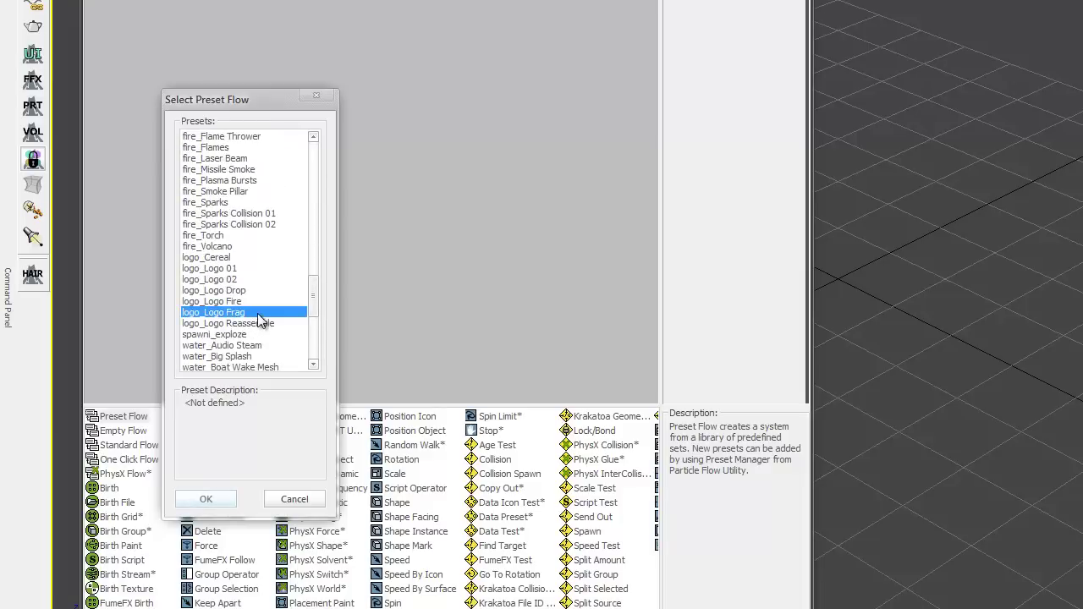
{"action": "scroll", "coordinate": [259, 312], "scroll_direction": "up", "scroll_amount": 4}
{"action": "scroll", "coordinate": [260, 310], "scroll_direction": "up", "scroll_amount": 6}
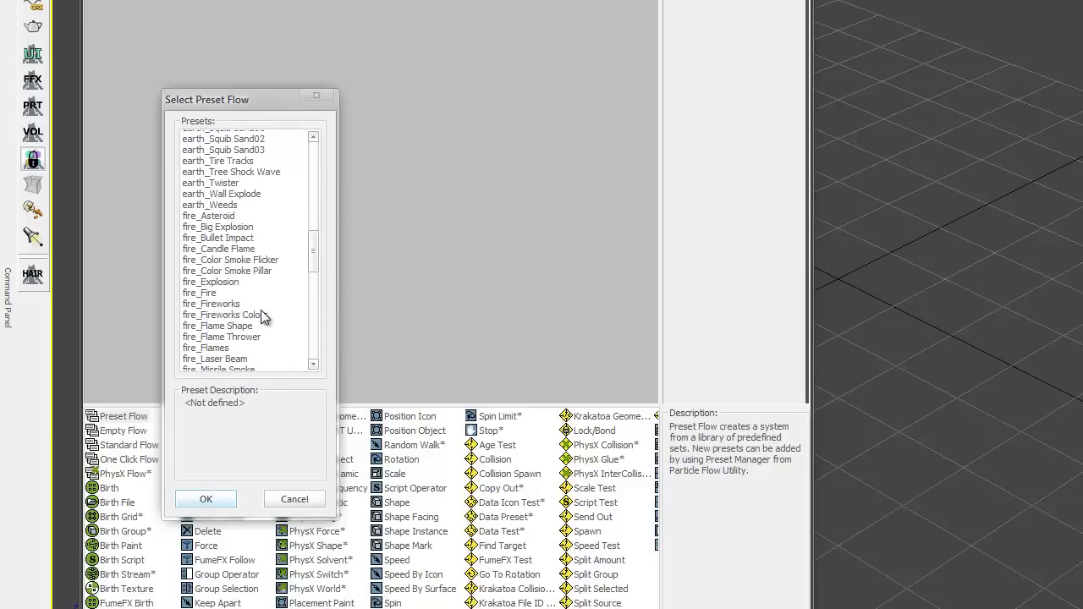
{"action": "left_click_drag", "start_coordinate": [310, 238], "coordinate": [316, 198]}
{"action": "left_click", "coordinate": [256, 181]}
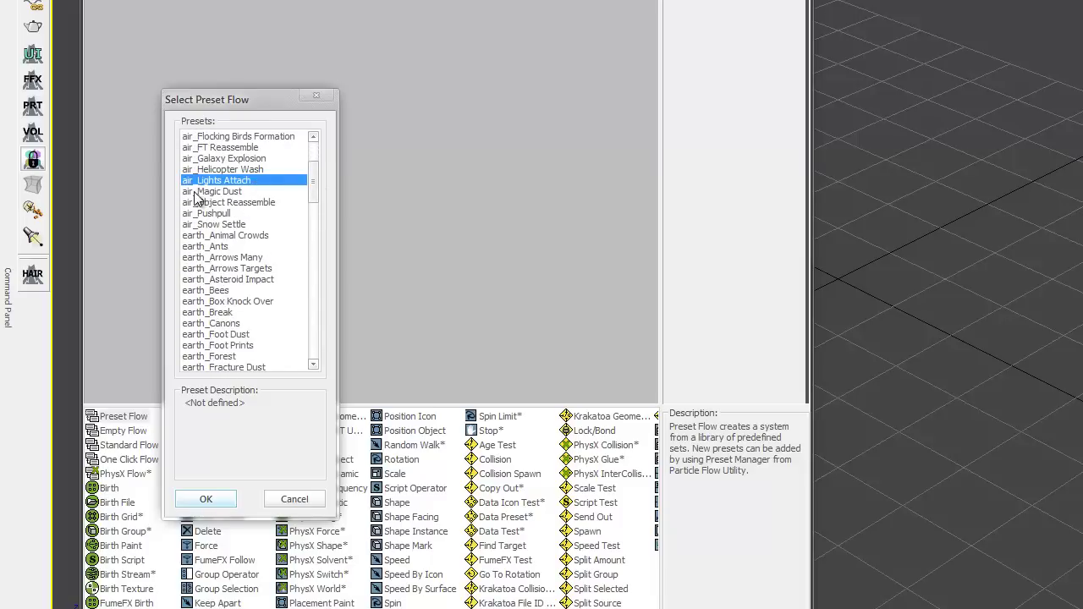
{"action": "left_click", "coordinate": [208, 224]}
{"action": "left_click", "coordinate": [212, 246]}
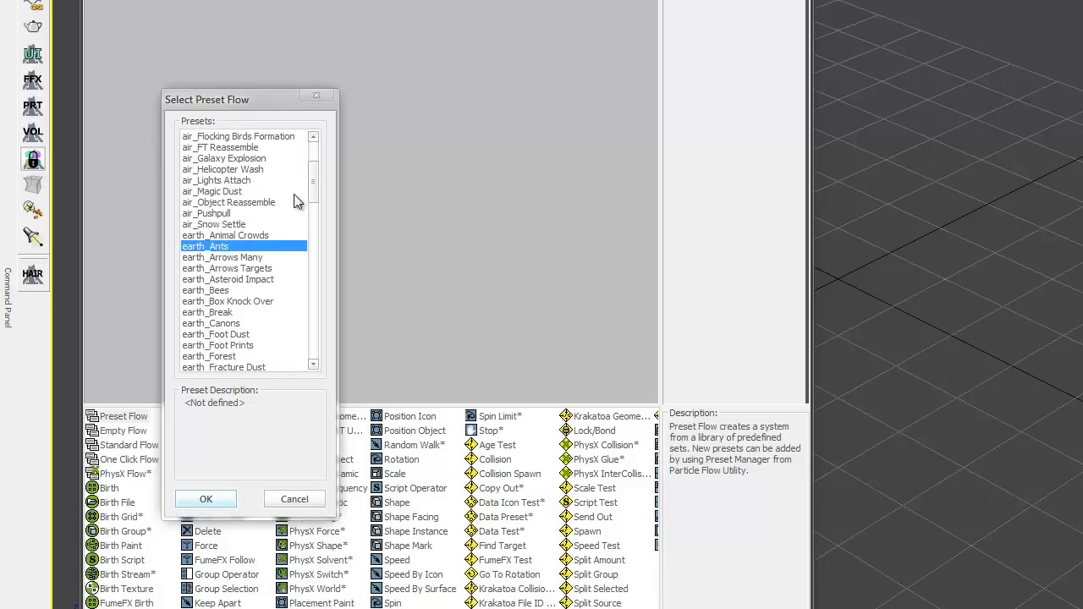
{"action": "scroll", "coordinate": [314, 174], "scroll_direction": "down", "scroll_amount": 3}
{"action": "left_click", "coordinate": [278, 202]}
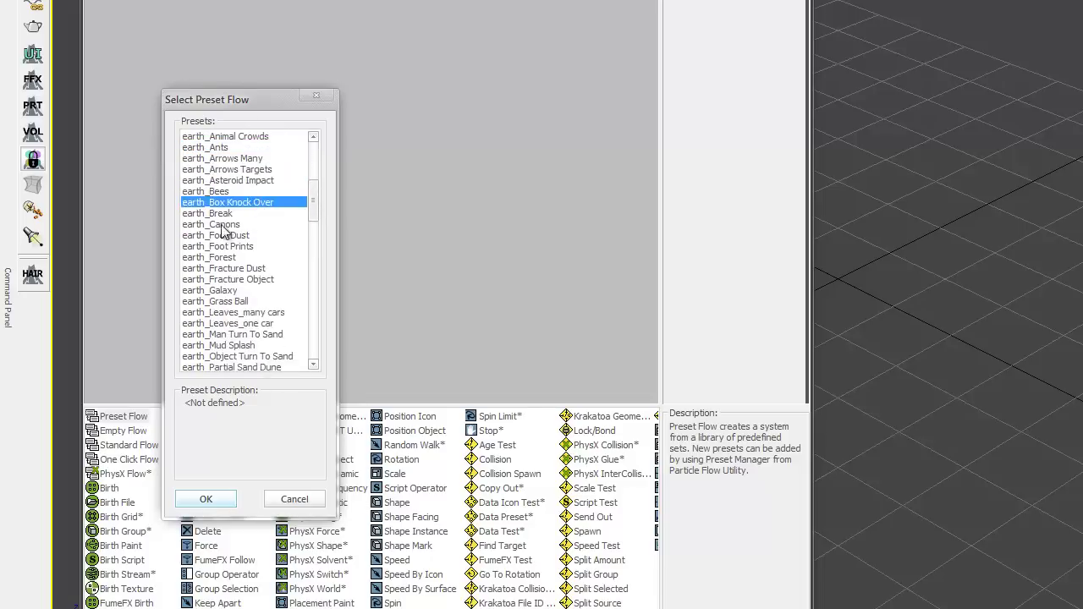
{"action": "scroll", "coordinate": [315, 235], "scroll_direction": "down", "scroll_amount": 3}
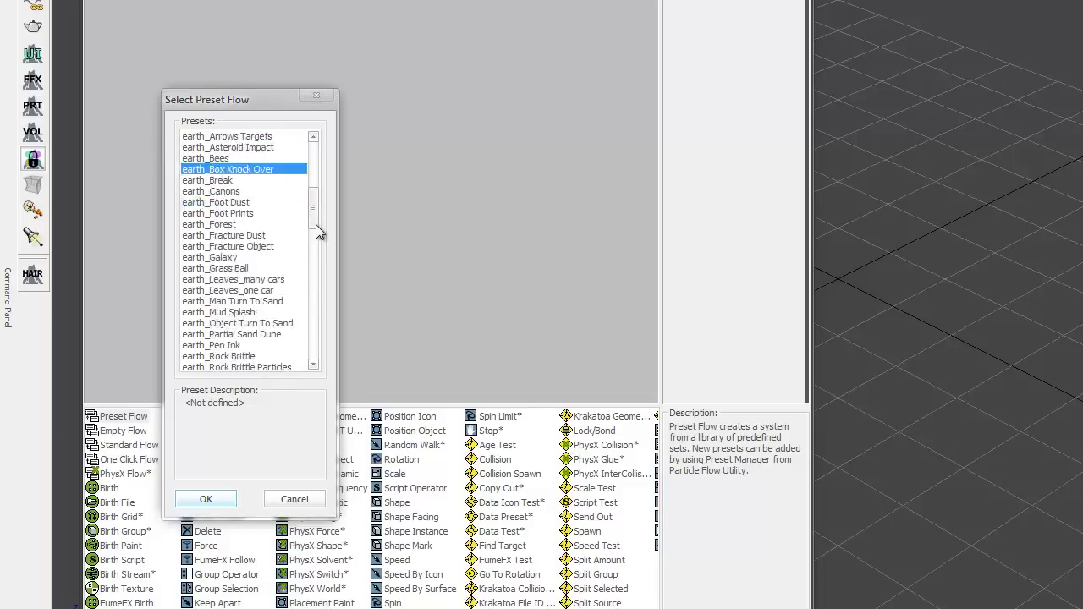
{"action": "left_click", "coordinate": [212, 291]}
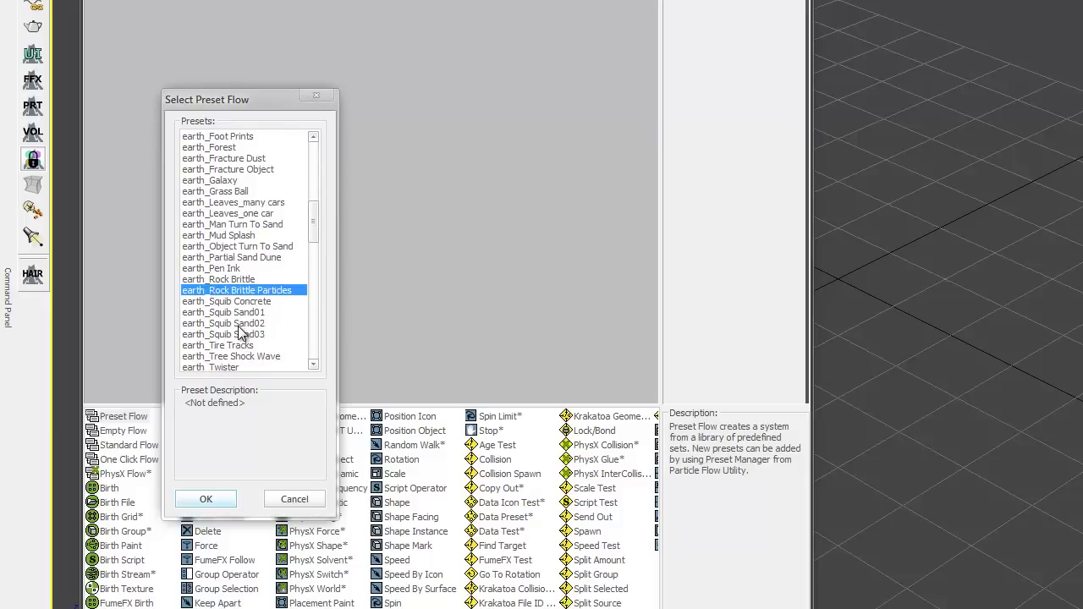
{"action": "scroll", "coordinate": [245, 332], "scroll_direction": "down", "scroll_amount": 2}
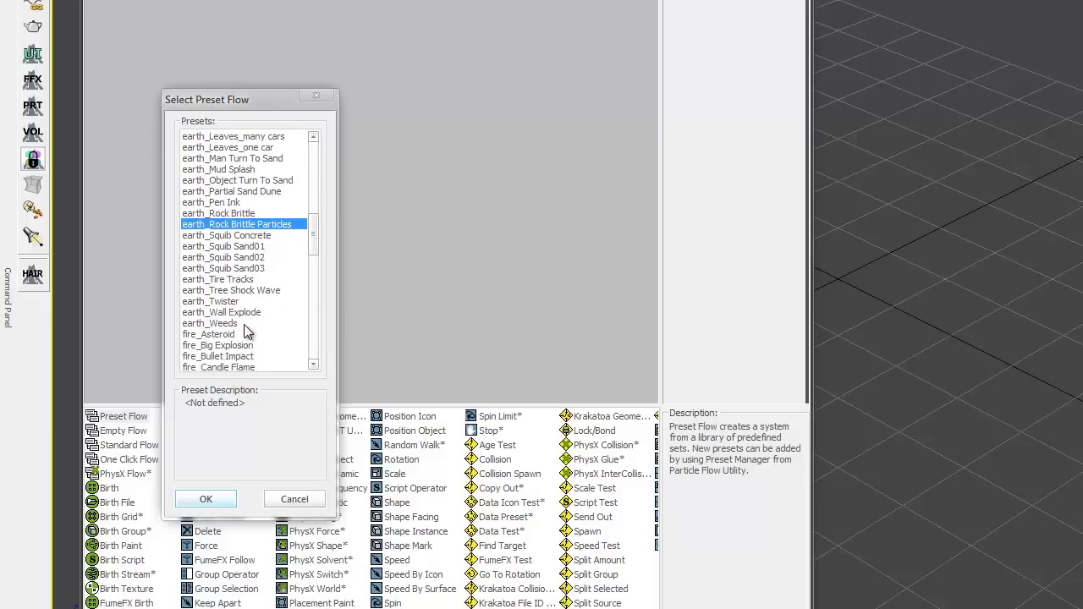
{"action": "left_click", "coordinate": [244, 334]}
{"action": "scroll", "coordinate": [254, 322], "scroll_direction": "down", "scroll_amount": 5}
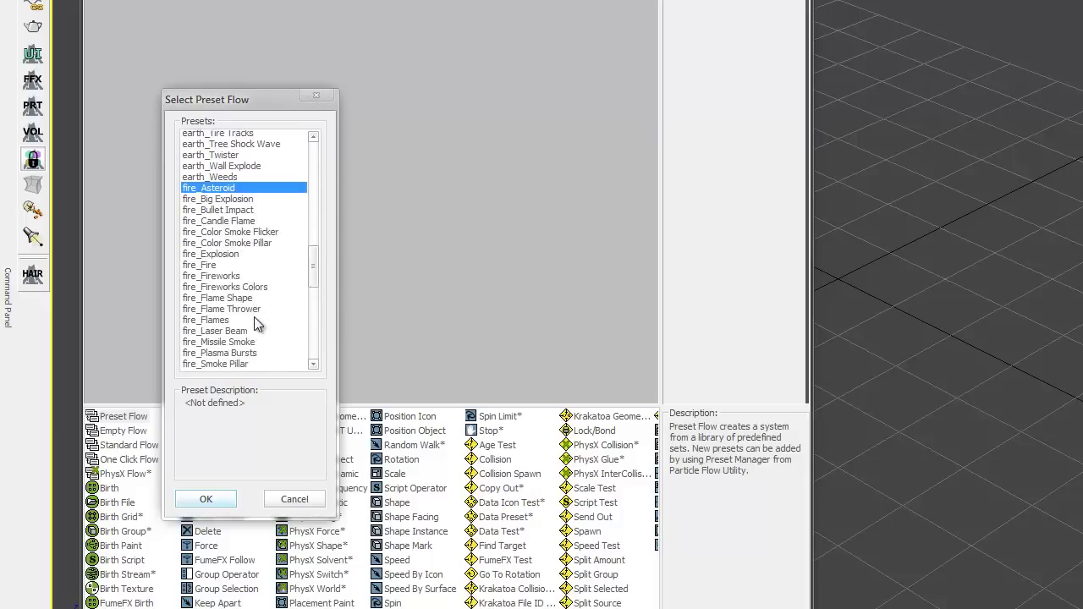
{"action": "scroll", "coordinate": [253, 320], "scroll_direction": "down", "scroll_amount": 5}
{"action": "left_click", "coordinate": [242, 269]}
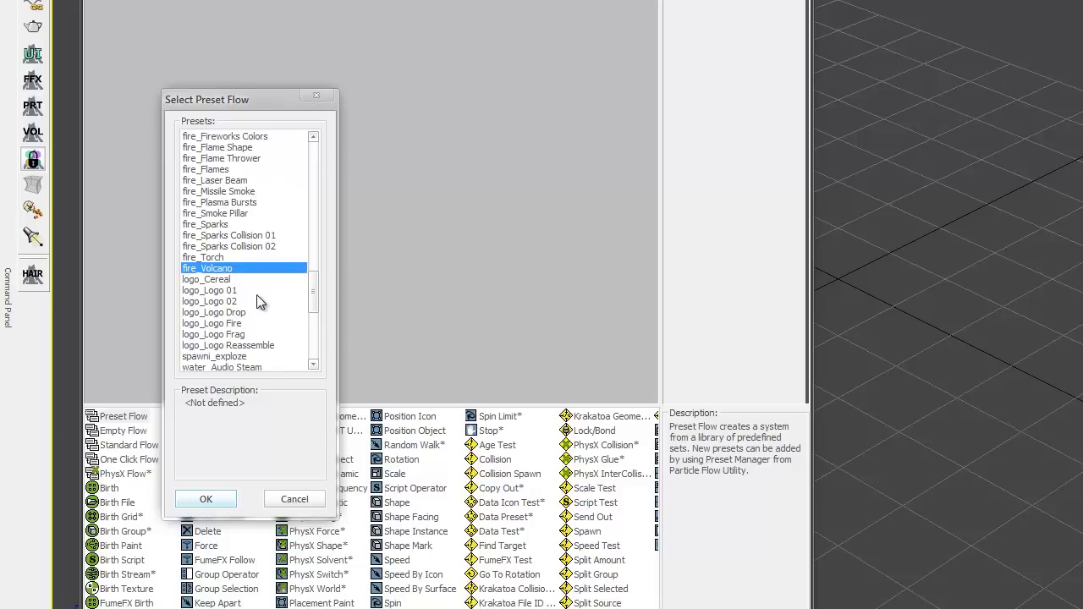
{"action": "scroll", "coordinate": [257, 296], "scroll_direction": "down", "scroll_amount": 3}
{"action": "left_click", "coordinate": [238, 260]}
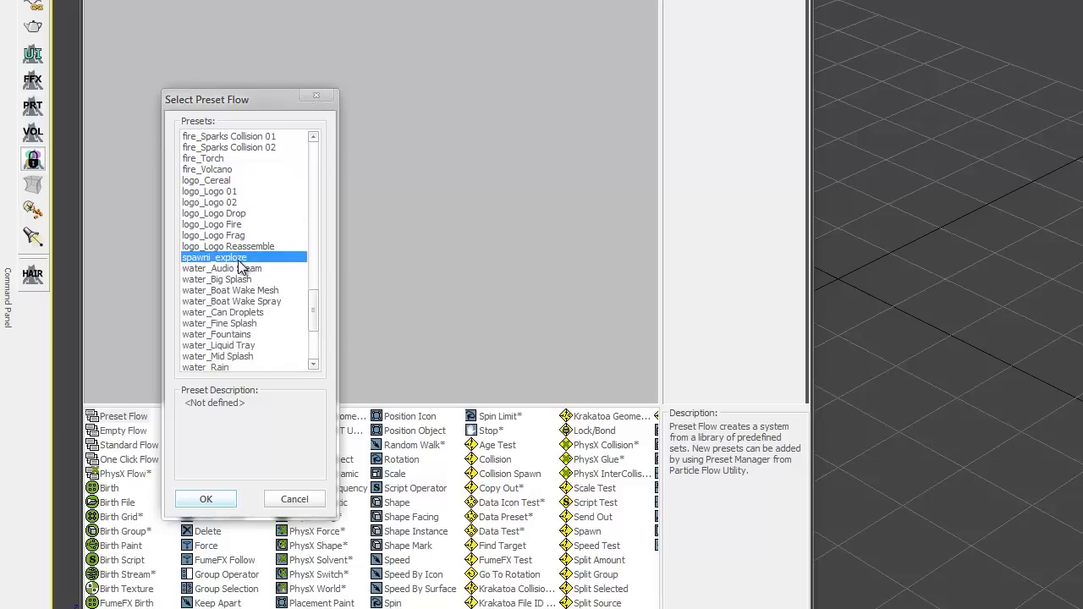
{"action": "scroll", "coordinate": [246, 262], "scroll_direction": "down", "scroll_amount": 1}
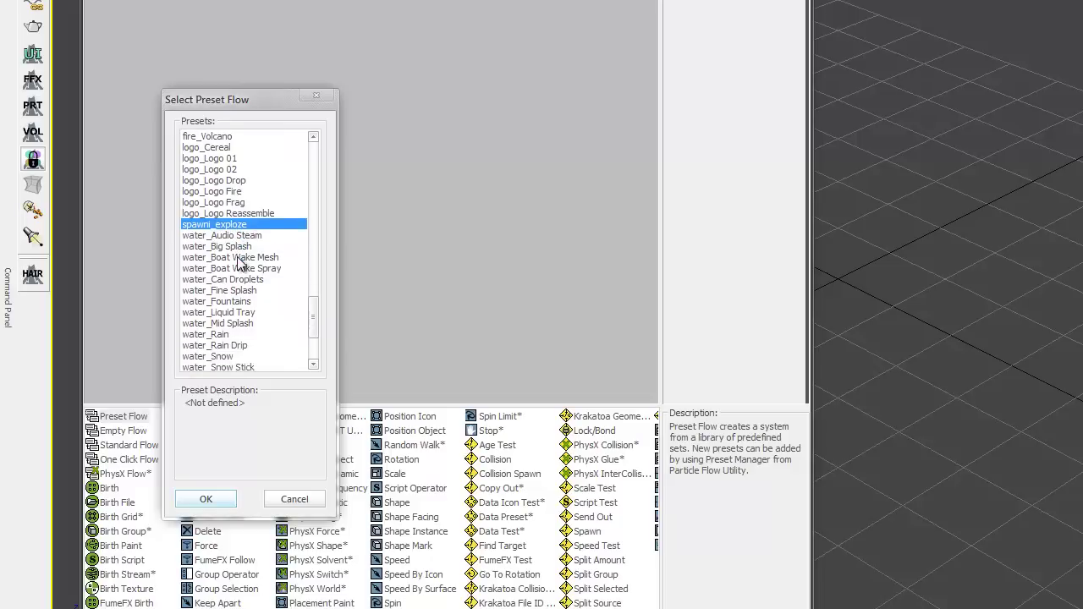
{"action": "scroll", "coordinate": [258, 264], "scroll_direction": "down", "scroll_amount": 3}
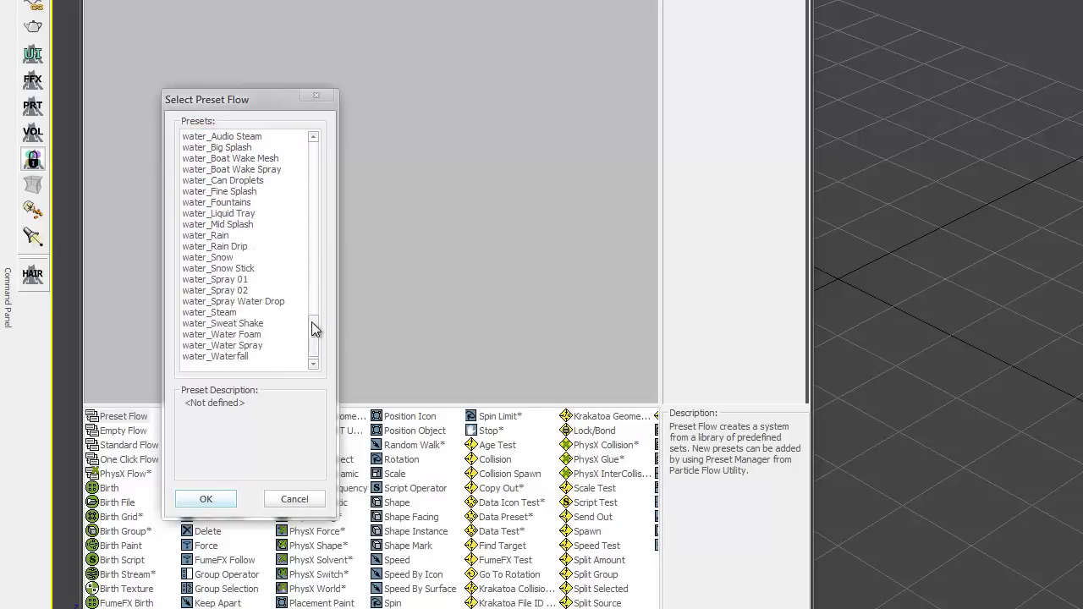
{"action": "left_click_drag", "start_coordinate": [315, 328], "coordinate": [311, 132]}
{"action": "left_click", "coordinate": [315, 96]}
{"action": "left_click", "coordinate": [530, 39]}
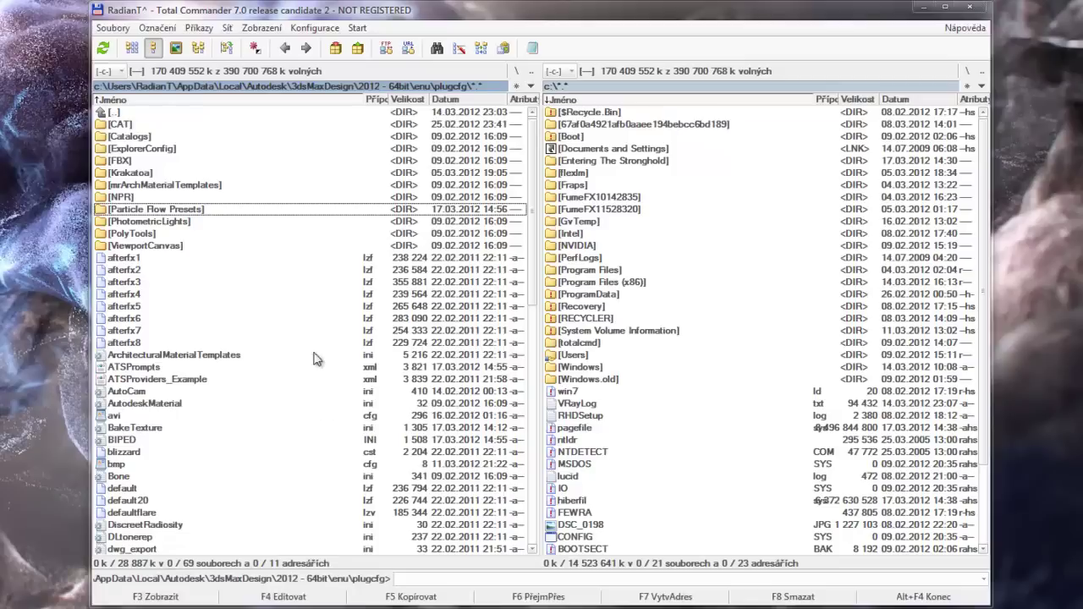
- In the file manager, open Particle Flow Presets and examine how each max preset pairs with a txt file, down to standartni_nastaveni
{"action": "double_click", "coordinate": [202, 211]}
{"action": "left_click", "coordinate": [204, 225]}
{"action": "scroll", "coordinate": [196, 174], "scroll_direction": "down", "scroll_amount": 1}
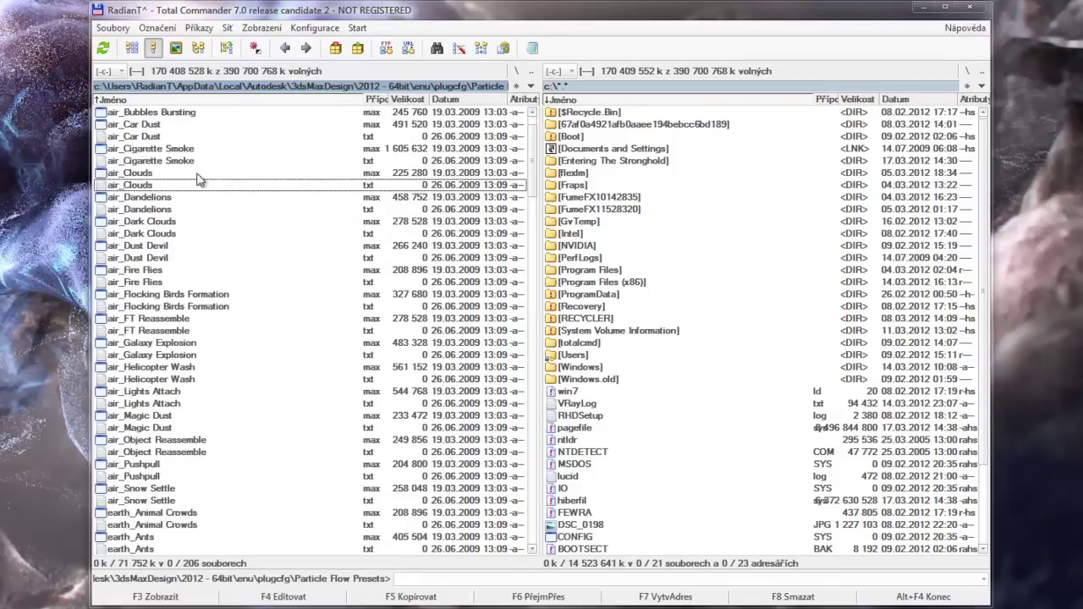
{"action": "scroll", "coordinate": [195, 175], "scroll_direction": "up", "scroll_amount": 1}
{"action": "left_click", "coordinate": [171, 150]}
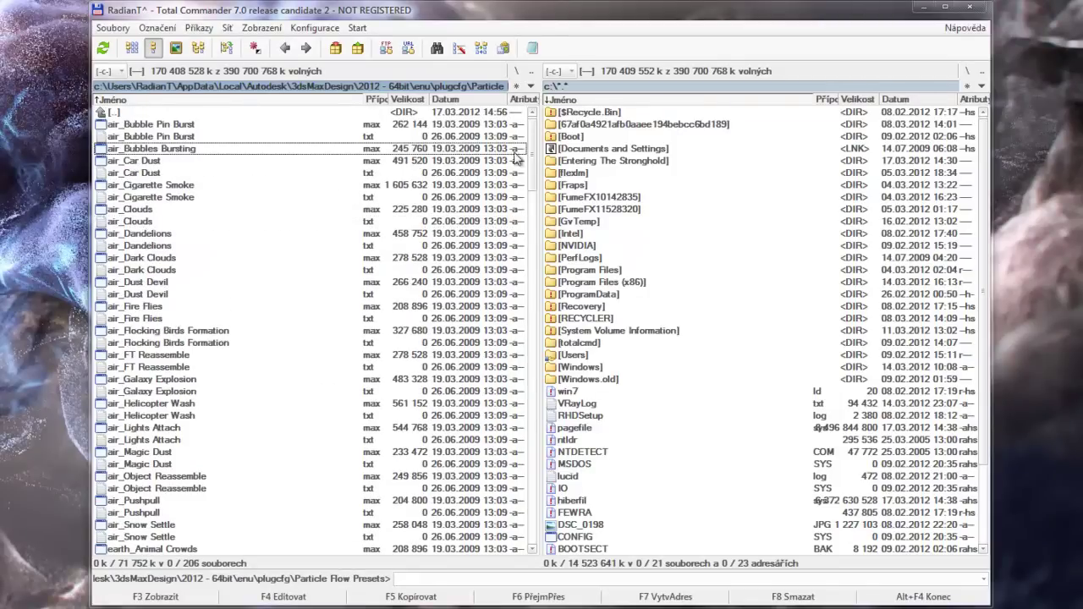
{"action": "left_click_drag", "start_coordinate": [530, 159], "coordinate": [510, 349]}
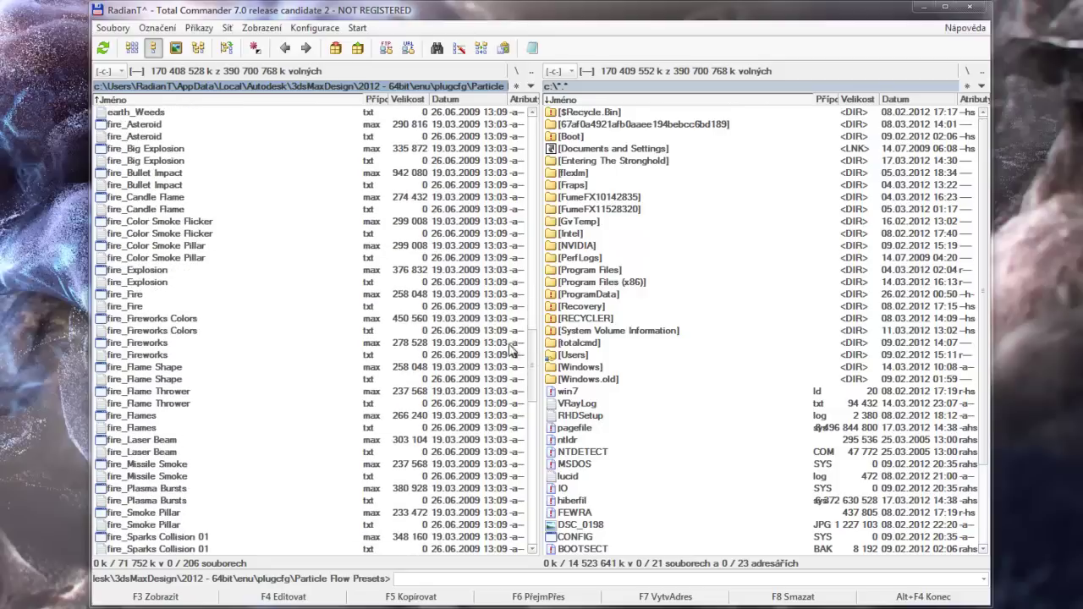
{"action": "double_click", "coordinate": [137, 355]}
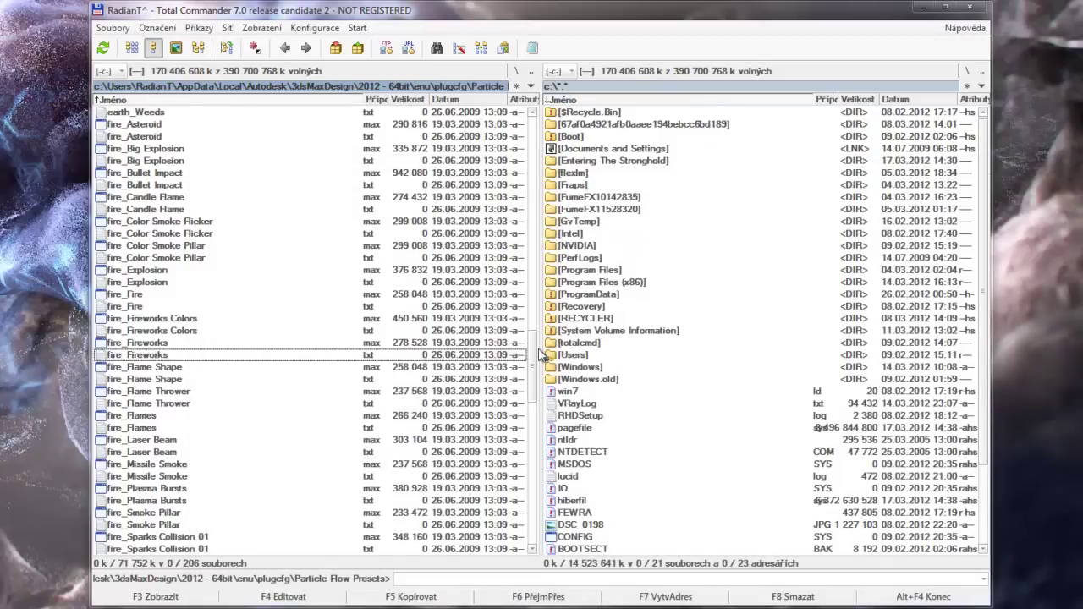
{"action": "left_click_drag", "start_coordinate": [534, 358], "coordinate": [534, 449]}
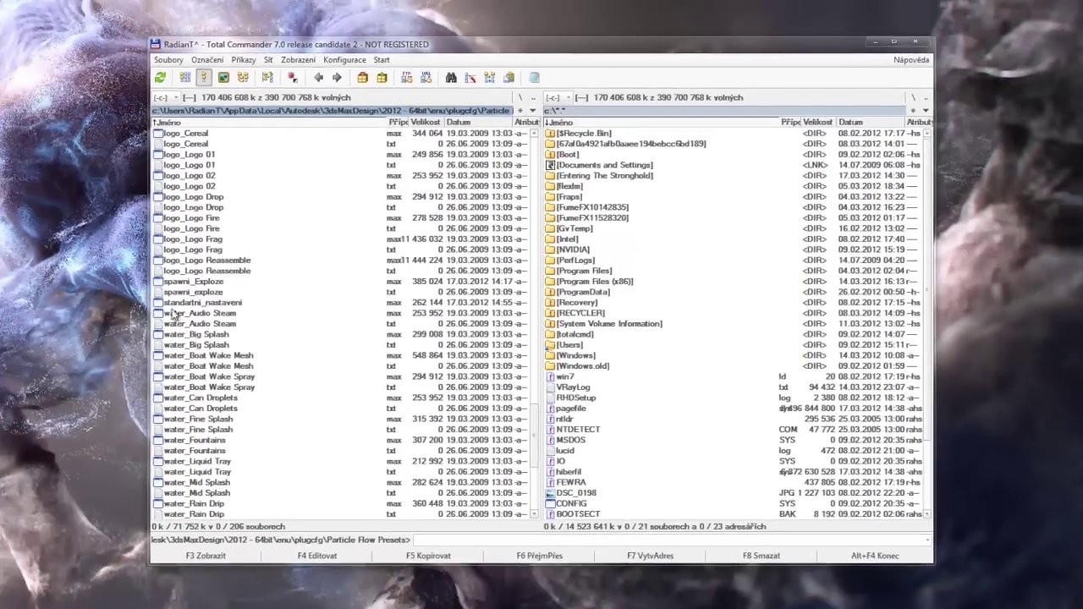
{"action": "left_click", "coordinate": [214, 302]}
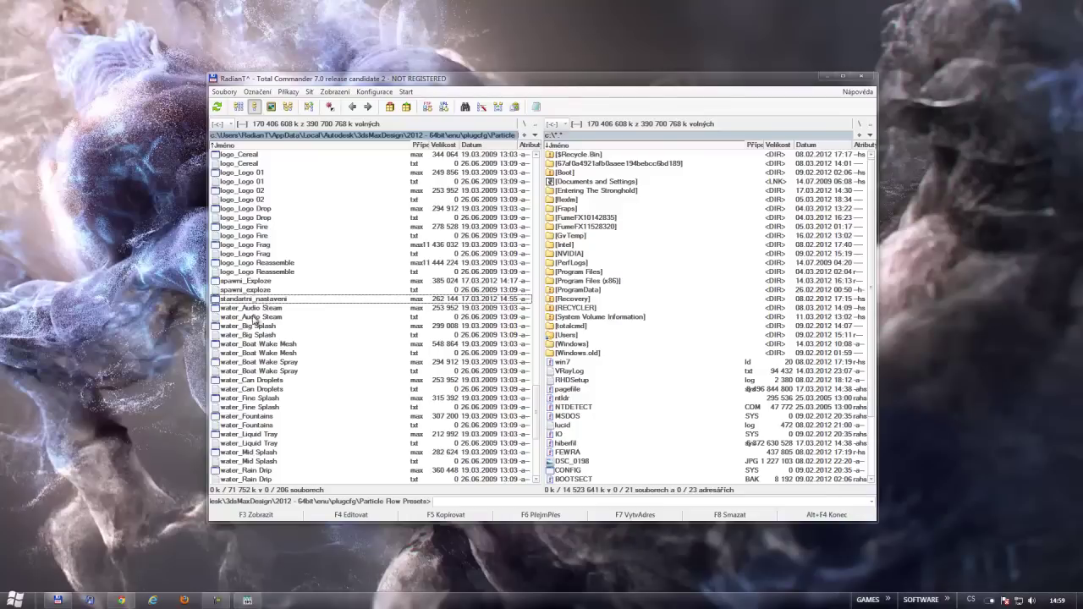
- Move the water_Audio Steam txt file to the desktop and rename it standartni_nastaveni, keeping the txt extension
{"action": "left_click_drag", "start_coordinate": [252, 318], "coordinate": [100, 210]}
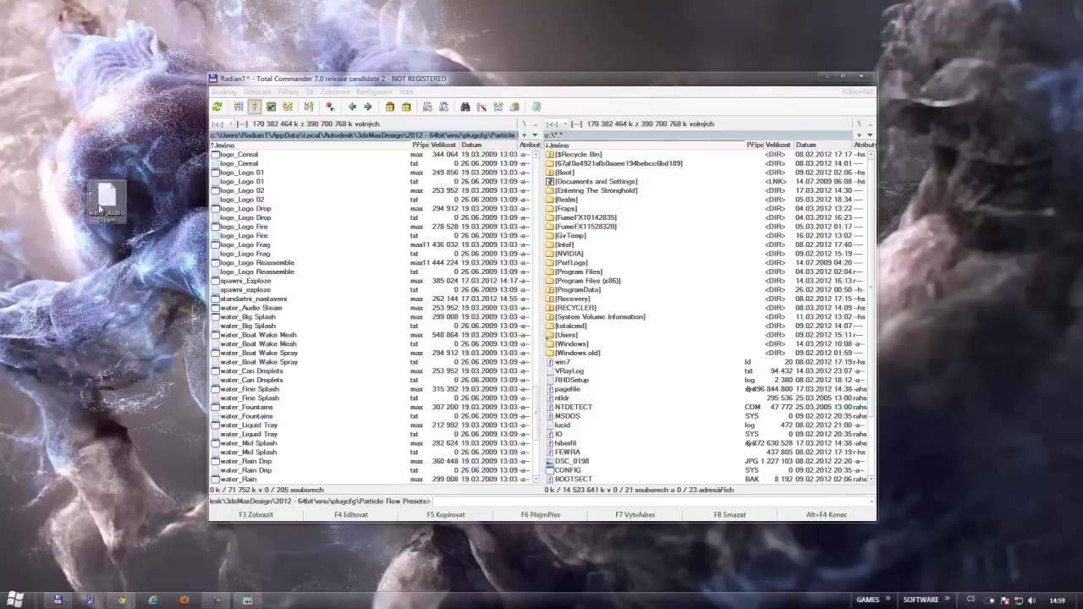
{"action": "left_click", "coordinate": [109, 218]}
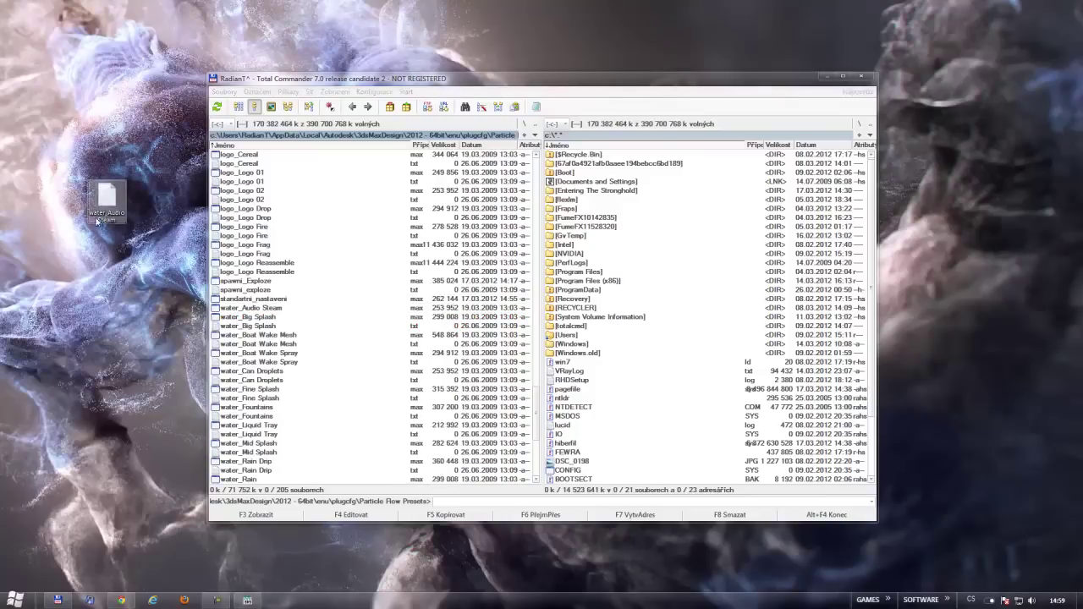
{"action": "left_click", "coordinate": [258, 302]}
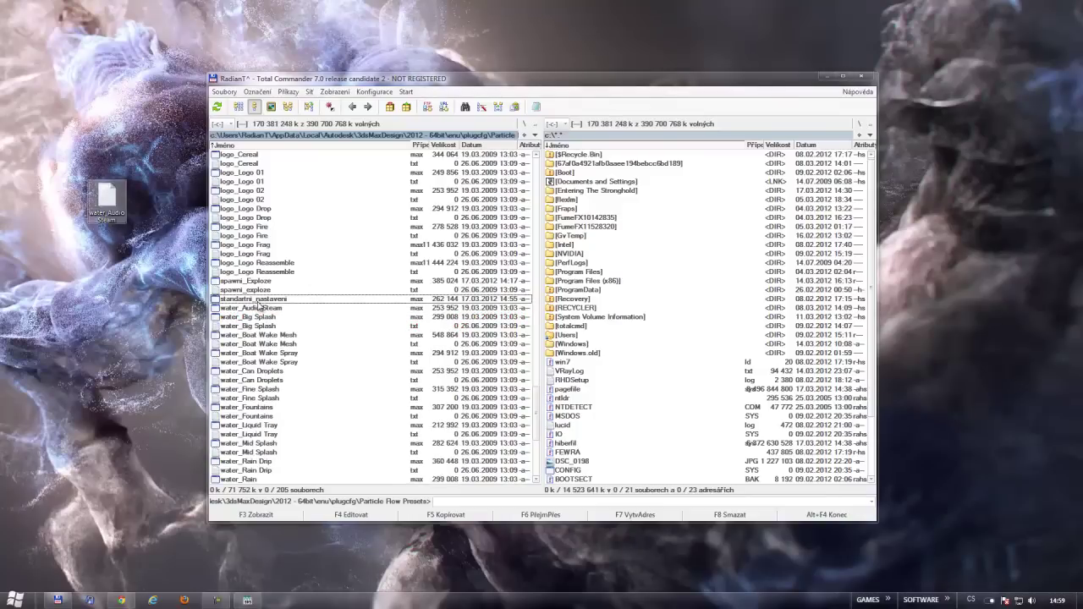
{"action": "left_click", "coordinate": [119, 223]}
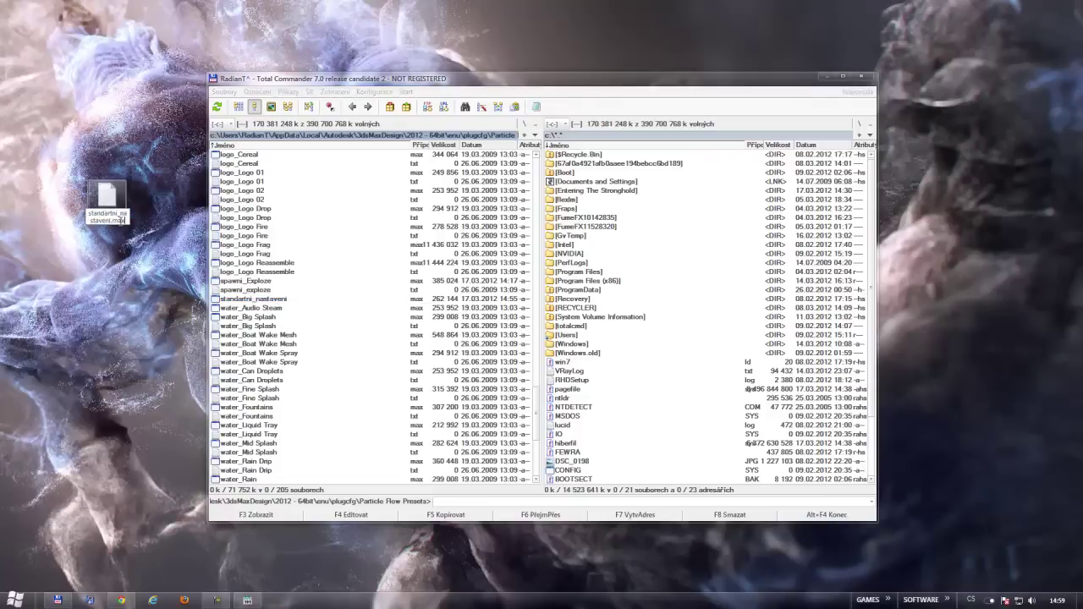
{"action": "key", "text": "BackSpace"}
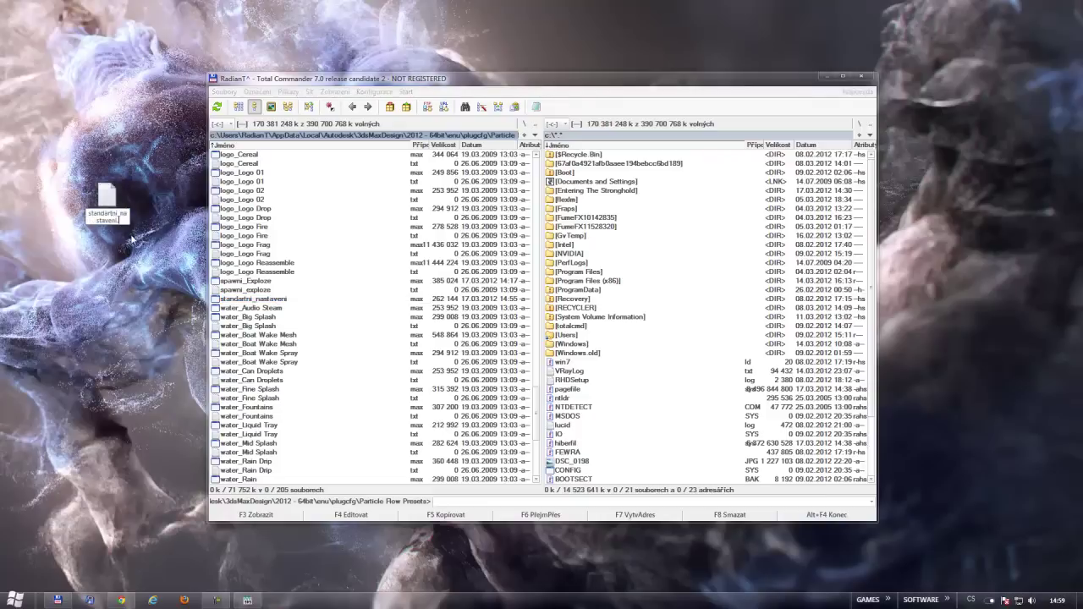
{"action": "key", "text": "Return"}
- Copy the renamed standartni_nastaveni txt file from the desktop into the Particle Flow Presets folder and delete the desktop copy
{"action": "left_click_drag", "start_coordinate": [104, 202], "coordinate": [290, 316]}
{"action": "left_click", "coordinate": [274, 310]}
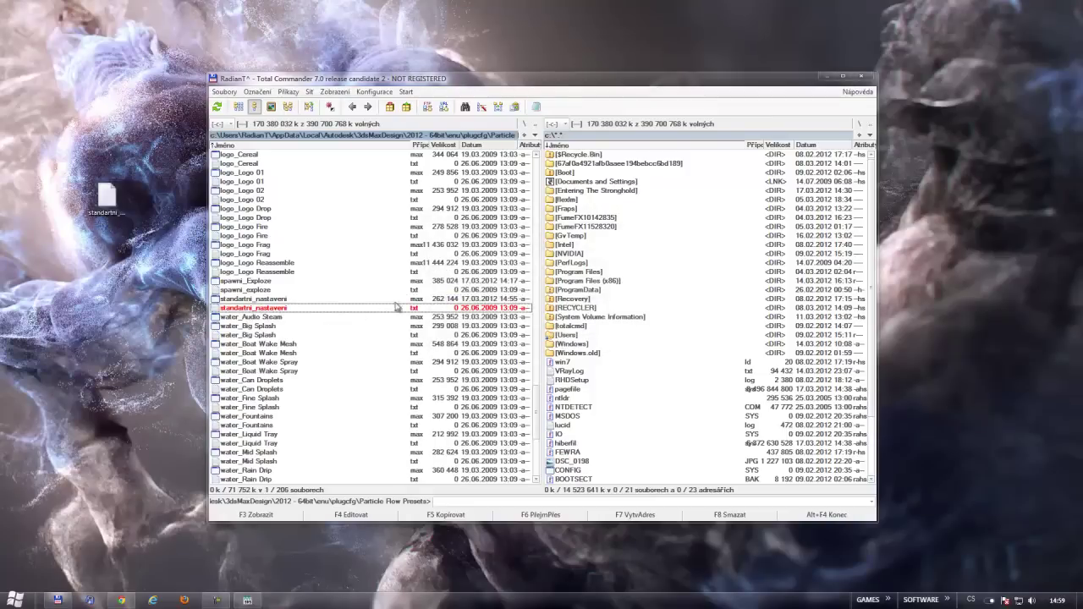
{"action": "left_click", "coordinate": [292, 300]}
{"action": "left_click", "coordinate": [114, 200]}
{"action": "key", "text": "Delete"}
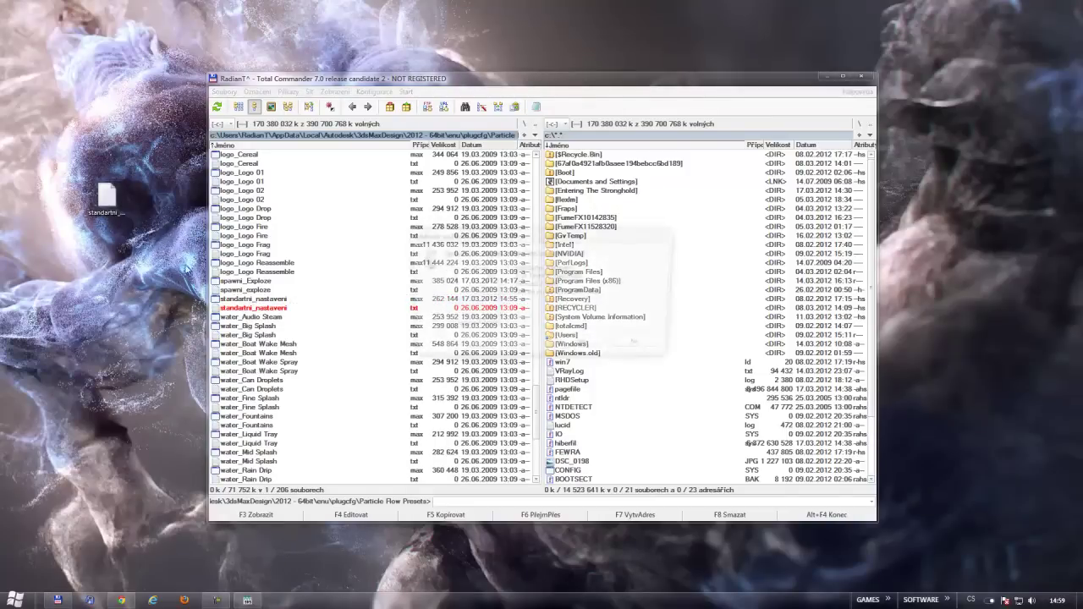
{"action": "key", "text": "Return"}
- Close 3ds Max and launch it again, minimizing the file manager
{"action": "left_click", "coordinate": [250, 600]}
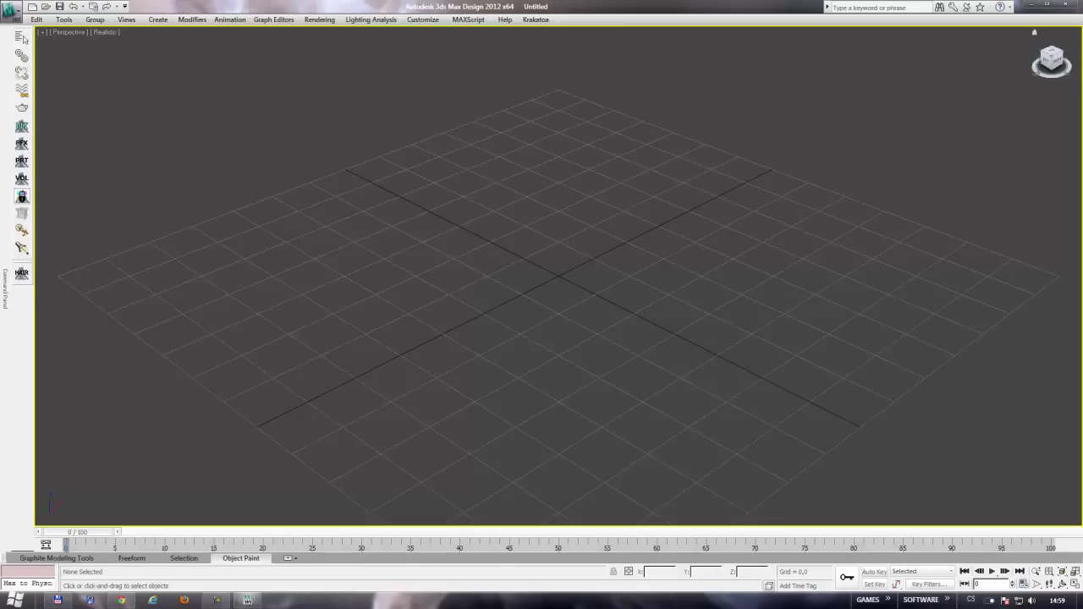
{"action": "left_click", "coordinate": [1059, 5]}
{"action": "left_click", "coordinate": [546, 339]}
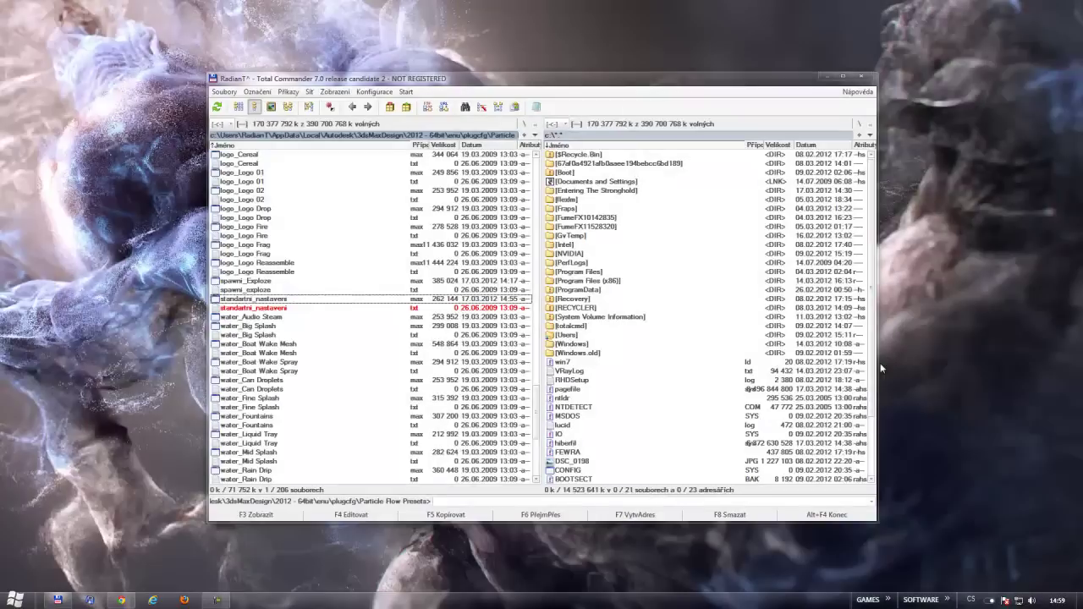
{"action": "double_click", "coordinate": [381, 300]}
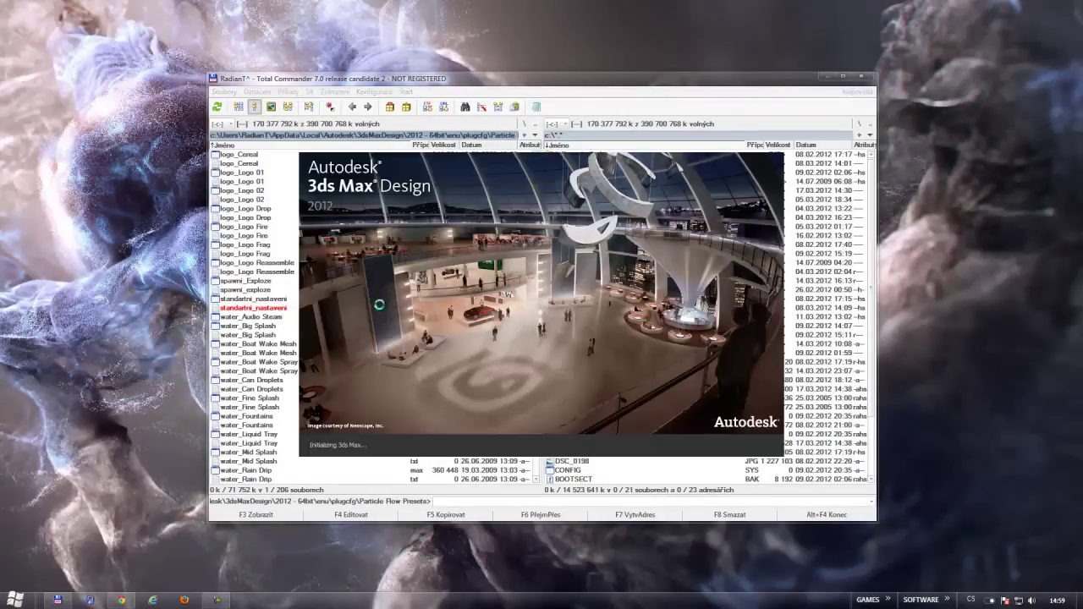
{"action": "left_click", "coordinate": [825, 77]}
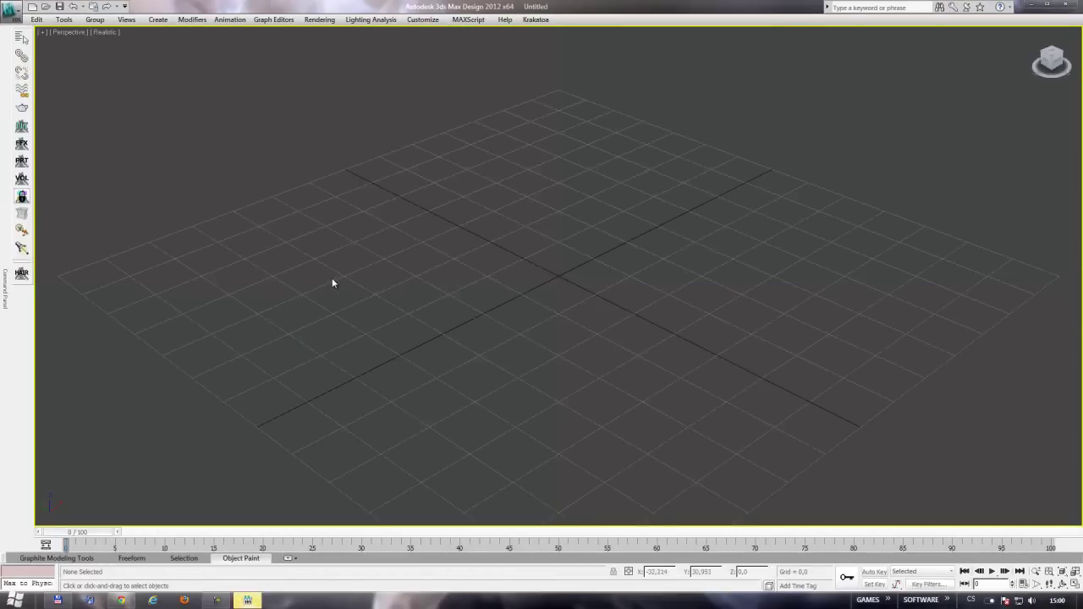
- Open Particle View, place a Preset Flow in the event area and select the standartni_nastaveni preset
{"action": "key", "text": "6"}
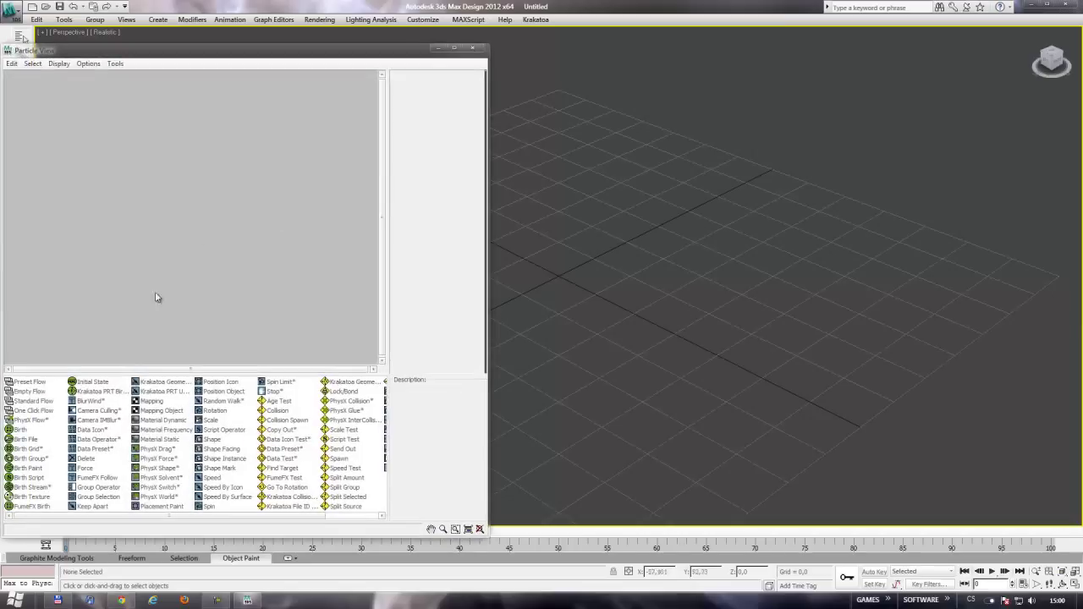
{"action": "left_click_drag", "start_coordinate": [34, 382], "coordinate": [296, 225]}
{"action": "left_click", "coordinate": [247, 198]}
{"action": "left_click", "coordinate": [249, 206]}
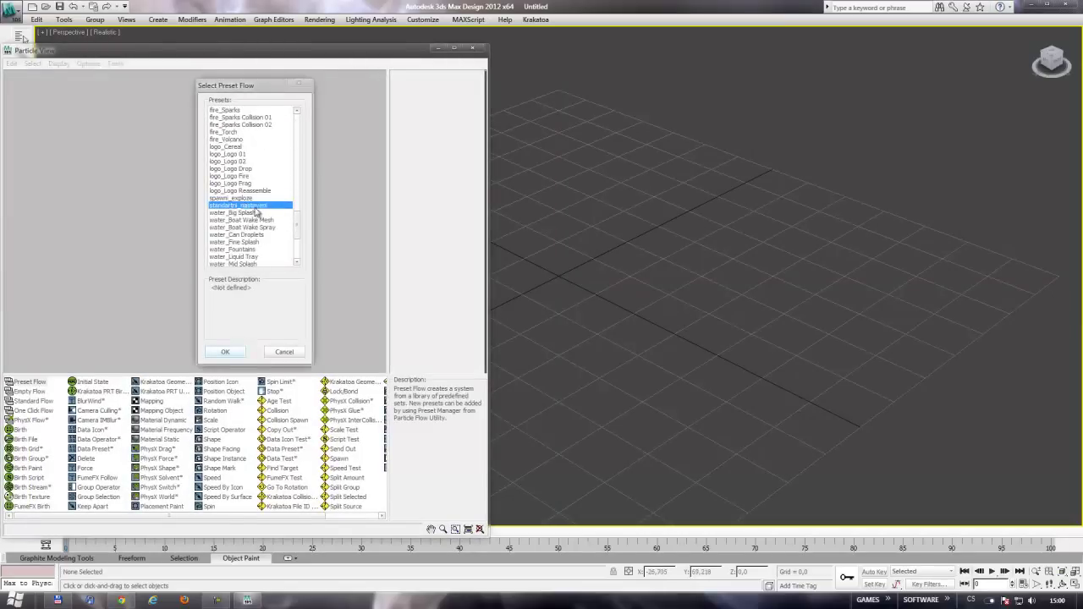
- Switch to Total Commander, check the standartni_nastaveni max and txt files in the Particle Flow Presets folder, and return to 3ds Max
{"action": "left_click", "coordinate": [60, 600]}
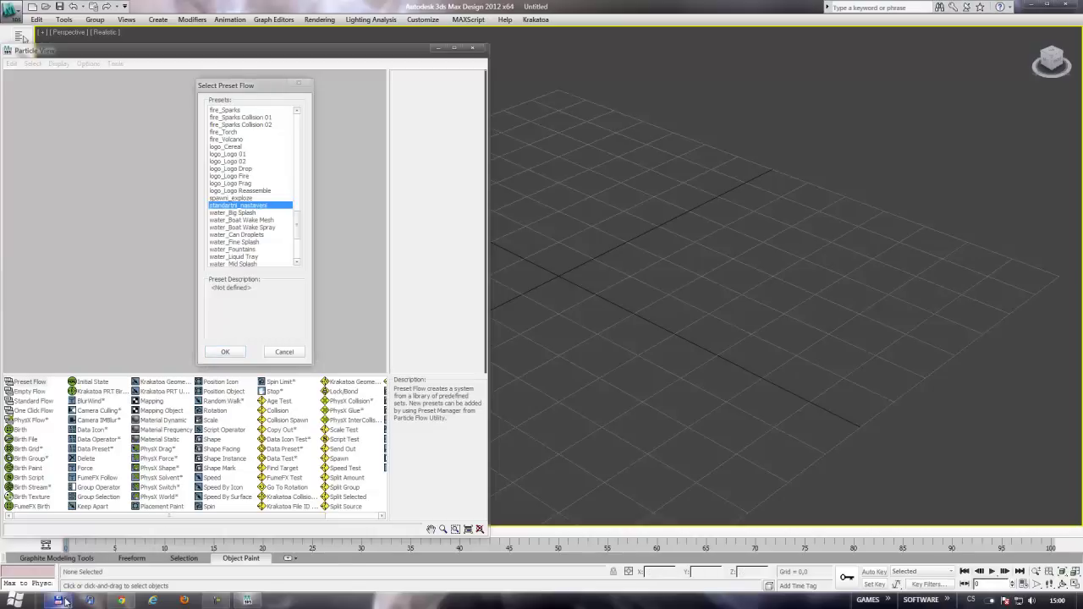
{"action": "left_click", "coordinate": [288, 263]}
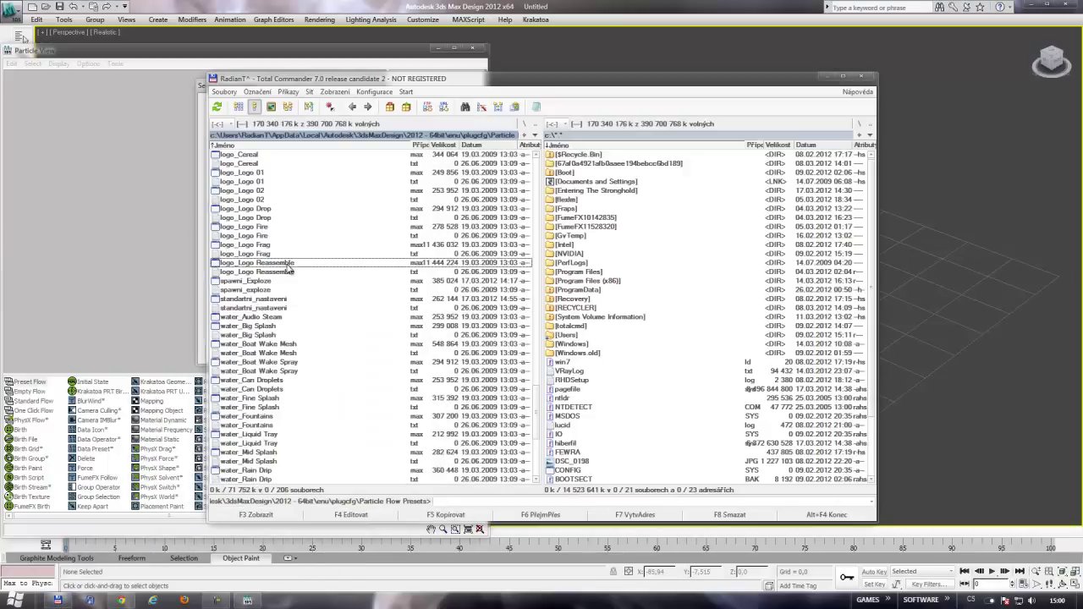
{"action": "right_click", "coordinate": [257, 336]}
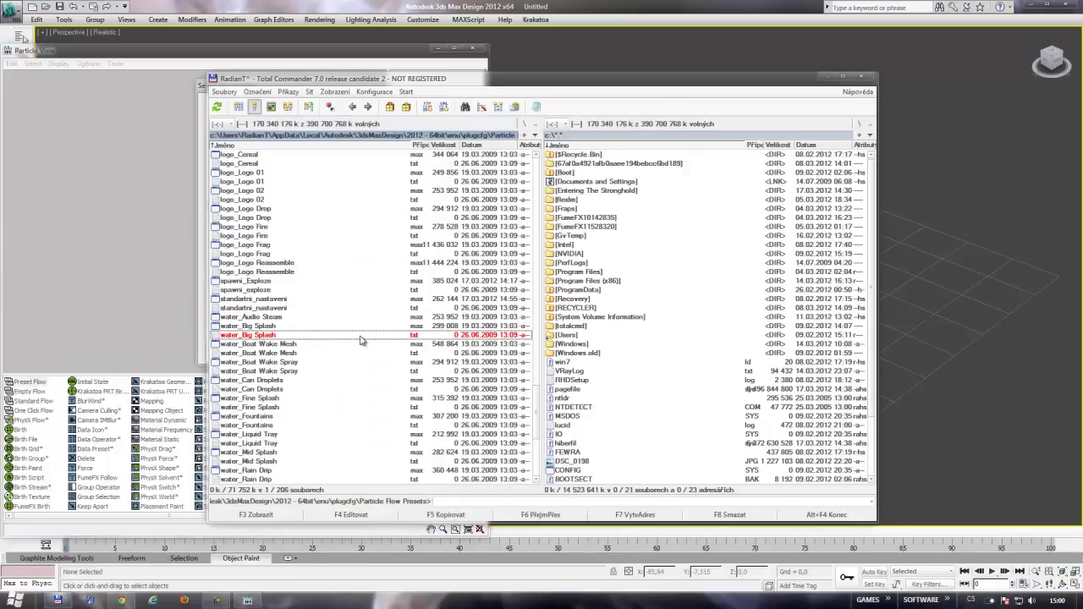
{"action": "left_click", "coordinate": [250, 327]}
{"action": "left_click", "coordinate": [253, 310]}
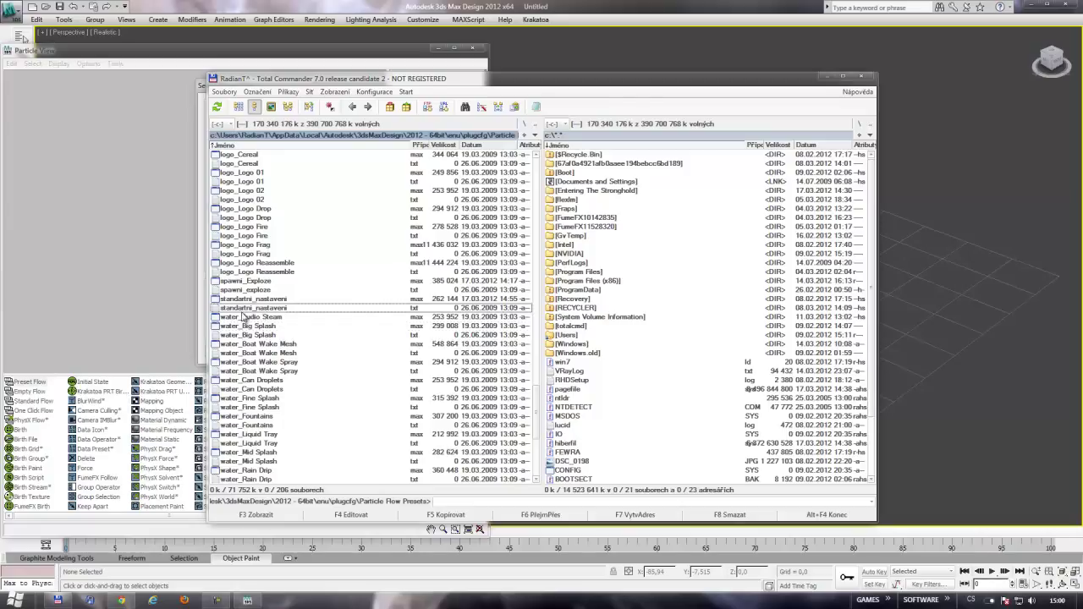
{"action": "right_click", "coordinate": [414, 309]}
{"action": "left_click", "coordinate": [829, 76]}
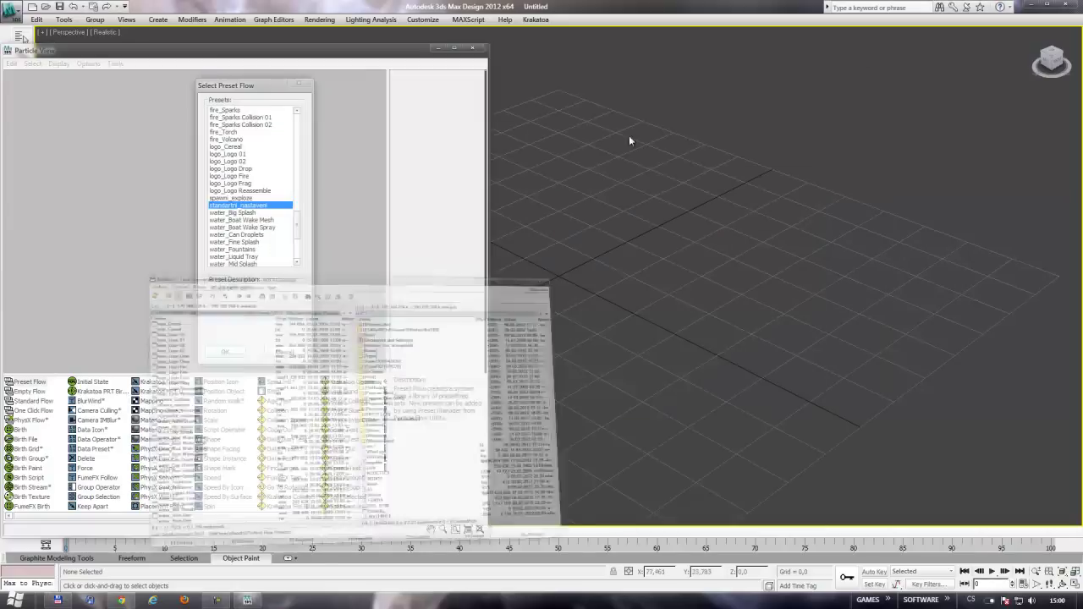
- Load the standartni_nastaveni preset, merging the duplicate-named objects with the choice applied to all duplicates, and close Particle View
{"action": "double_click", "coordinate": [250, 206]}
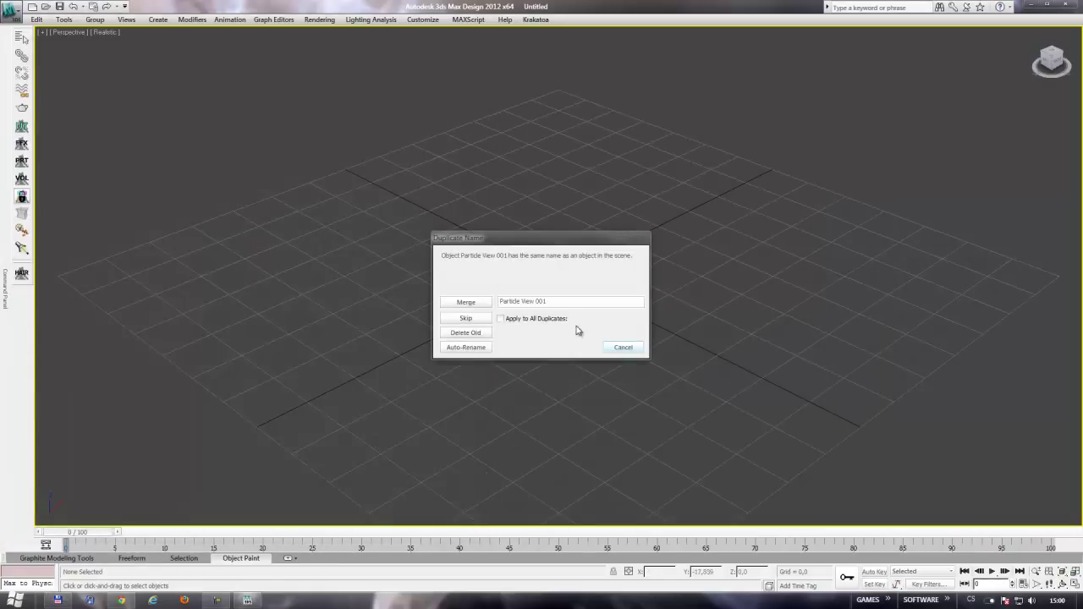
{"action": "left_click", "coordinate": [502, 319]}
{"action": "left_click", "coordinate": [466, 301]}
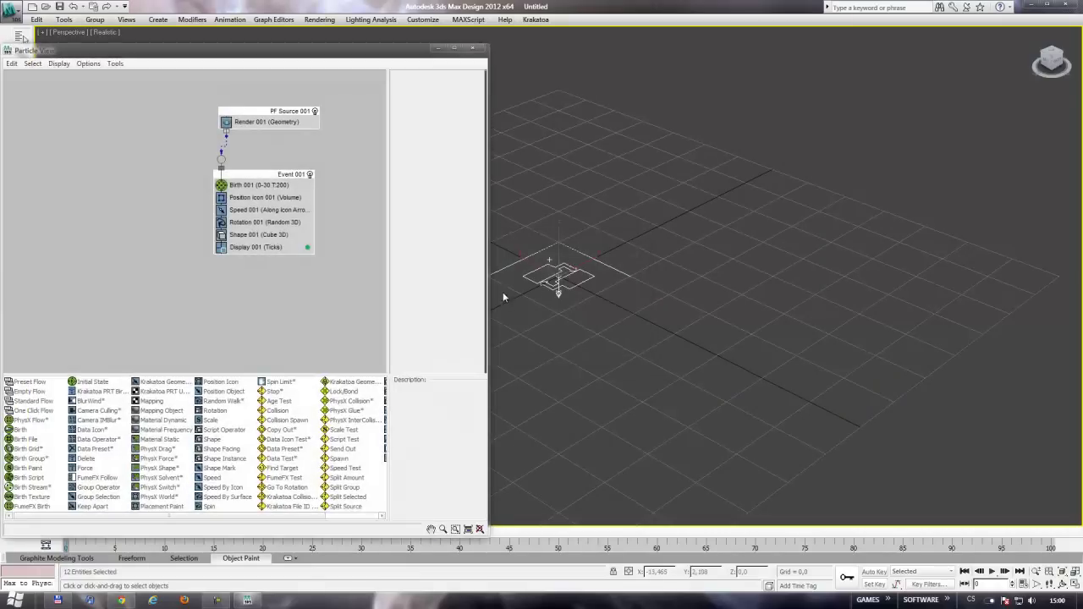
{"action": "left_click", "coordinate": [477, 50]}
{"action": "left_click", "coordinate": [266, 383]}
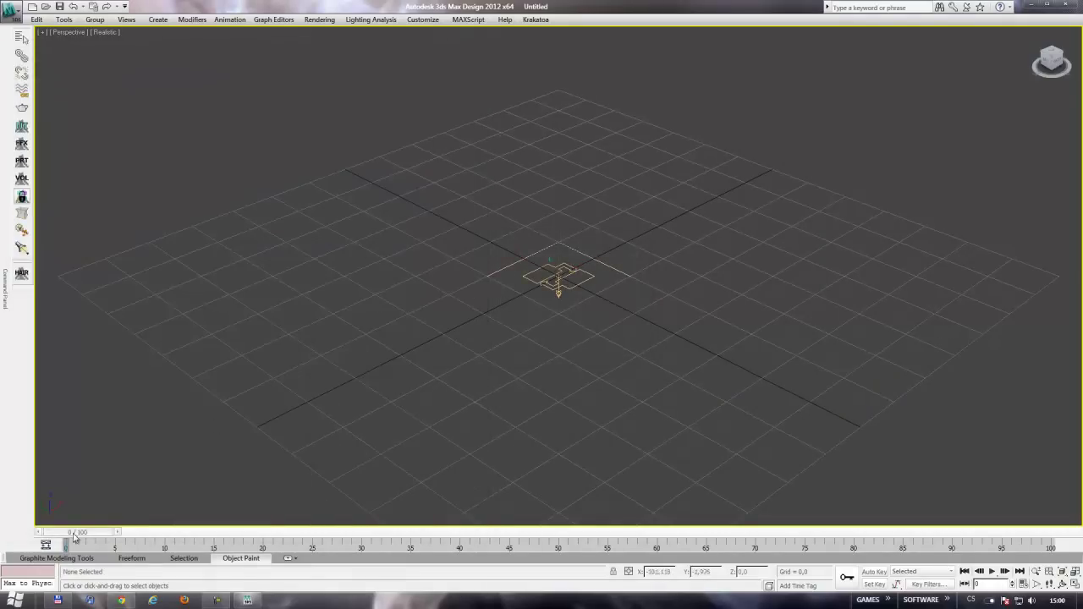
- Preview the particle flow by scrubbing the timeline to frame 9, select the emitter with its particles, and go to frame 100
{"action": "left_click_drag", "start_coordinate": [76, 531], "coordinate": [159, 531]}
{"action": "scroll", "coordinate": [458, 312], "scroll_direction": "down", "scroll_amount": 4}
{"action": "left_click_drag", "start_coordinate": [502, 307], "coordinate": [662, 519]}
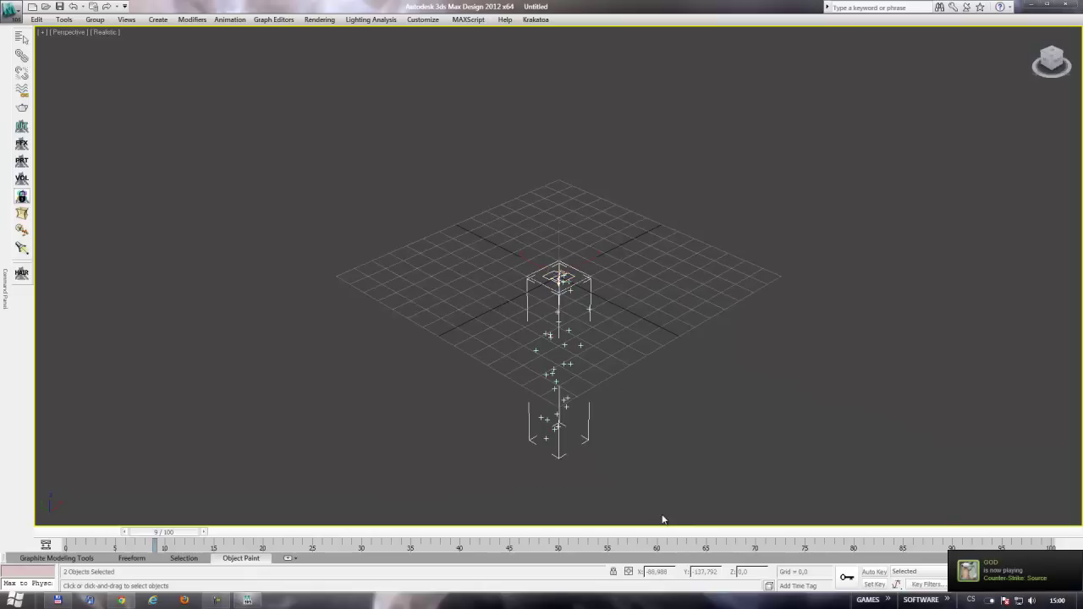
{"action": "key", "text": "End"}
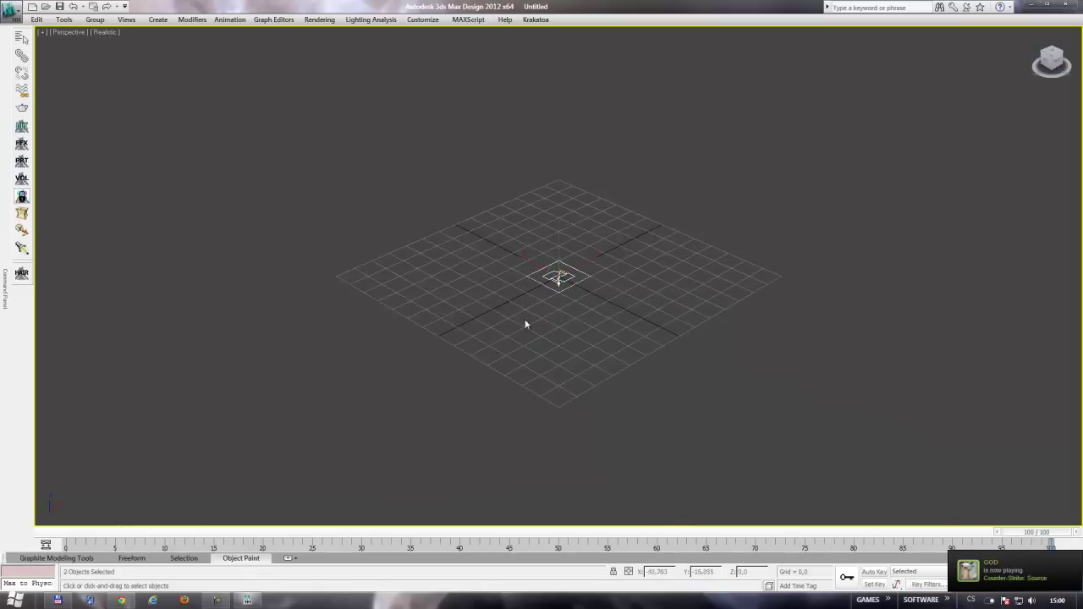
- Close 3ds Max without saving the scene changes
{"action": "left_click", "coordinate": [1064, 6]}
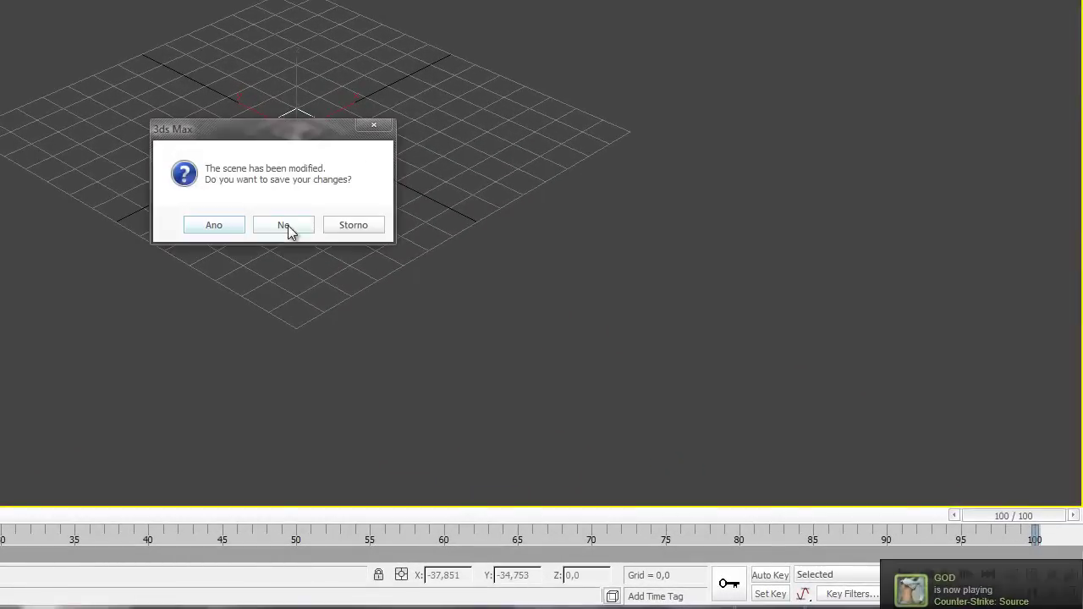
{"action": "left_click", "coordinate": [287, 225]}
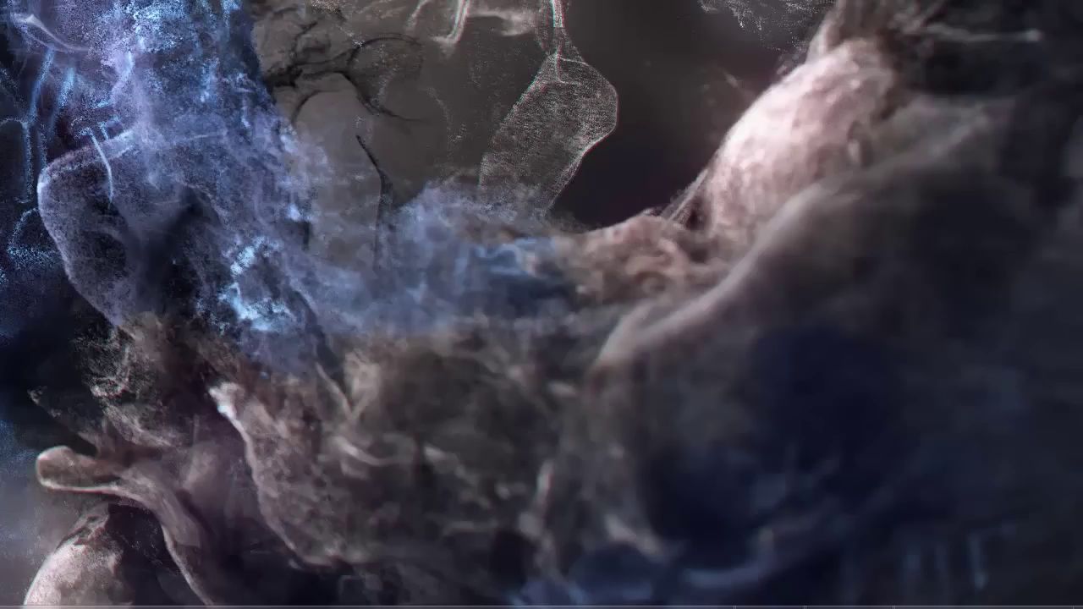